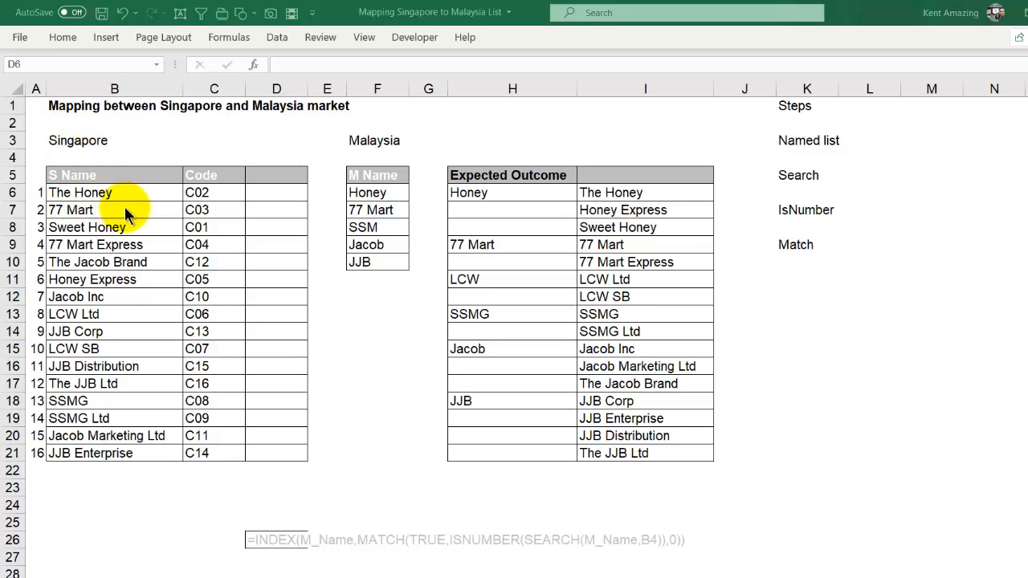
Copy the Malaysia name Honey from F6 into D6, D8 and D11 beside the matching Singapore names
left_click(369, 196)
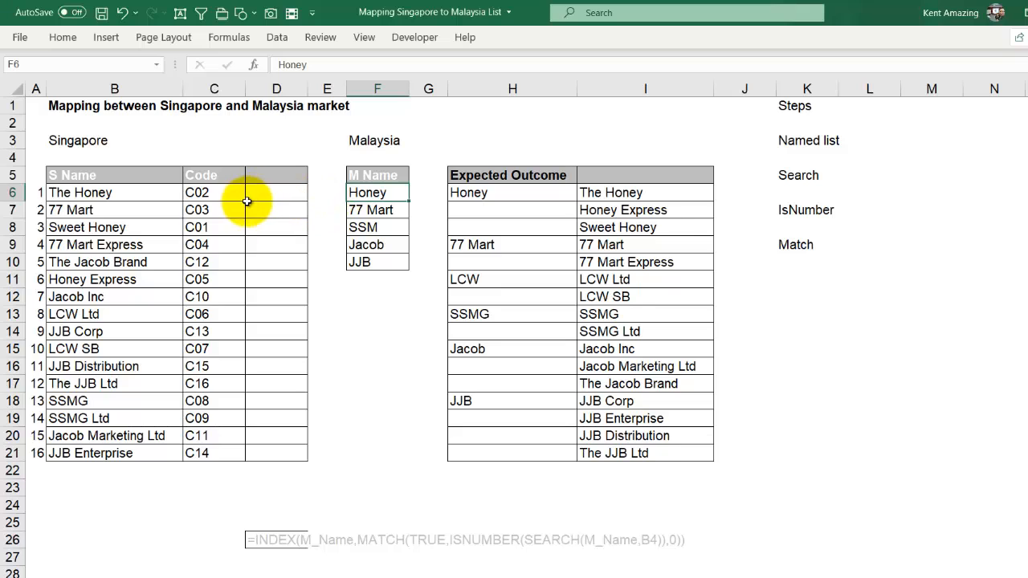
key("ctrl+c")
left_click(270, 195)
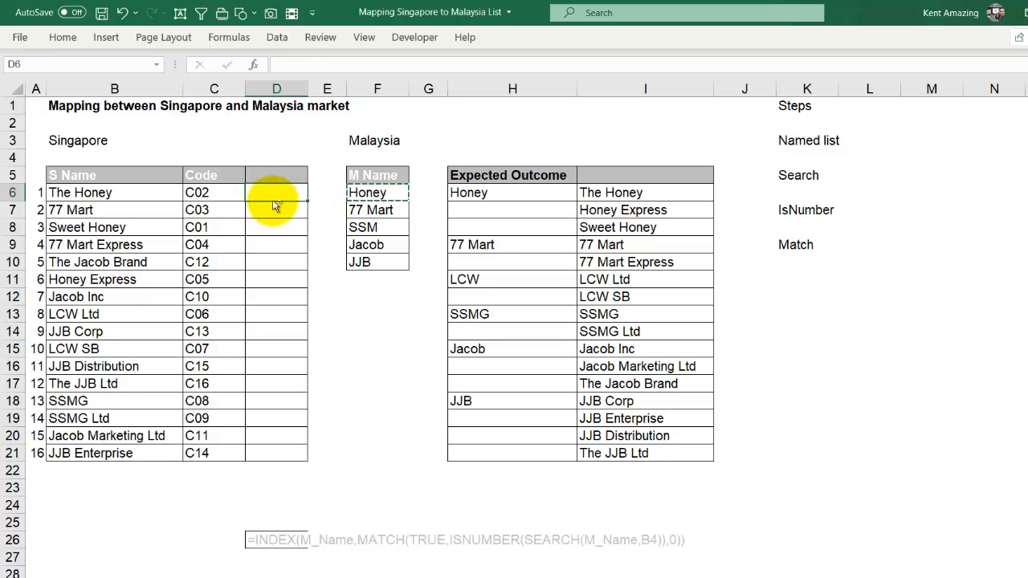
key("ctrl+v")
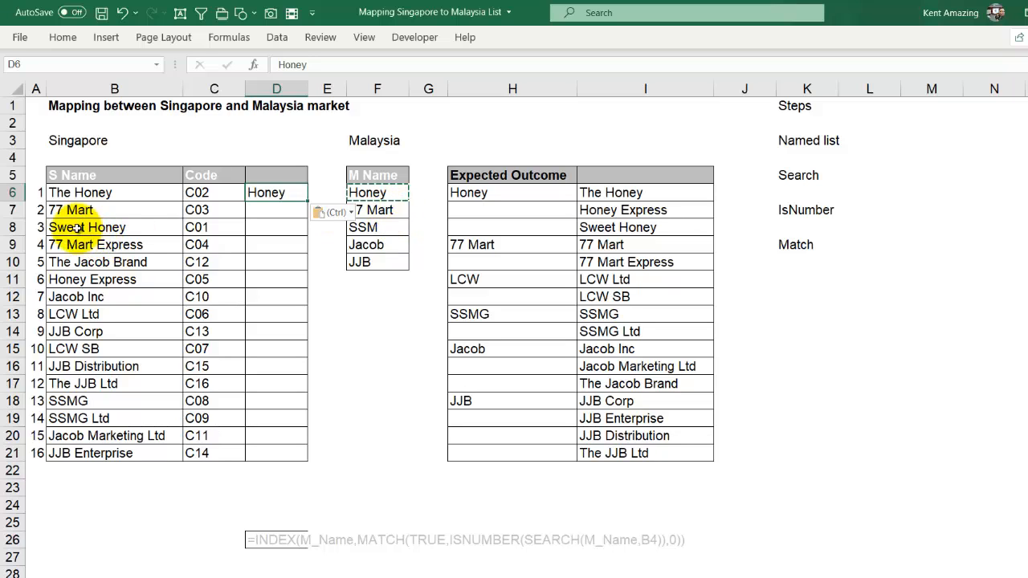
left_click(271, 224)
key("ctrl+v")
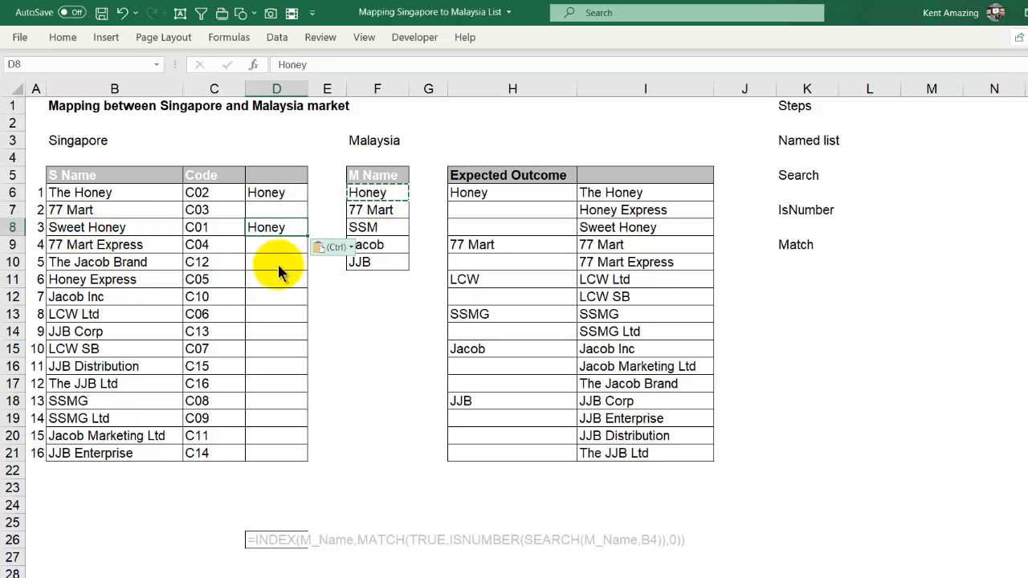
key("ctrl")
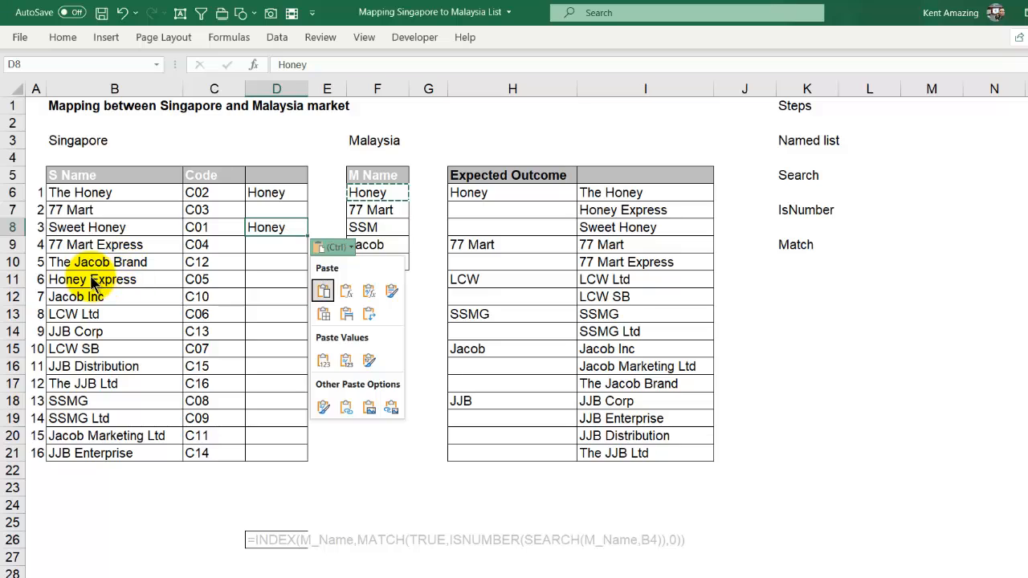
left_click(265, 282)
left_click(265, 282)
key("ctrl+v")
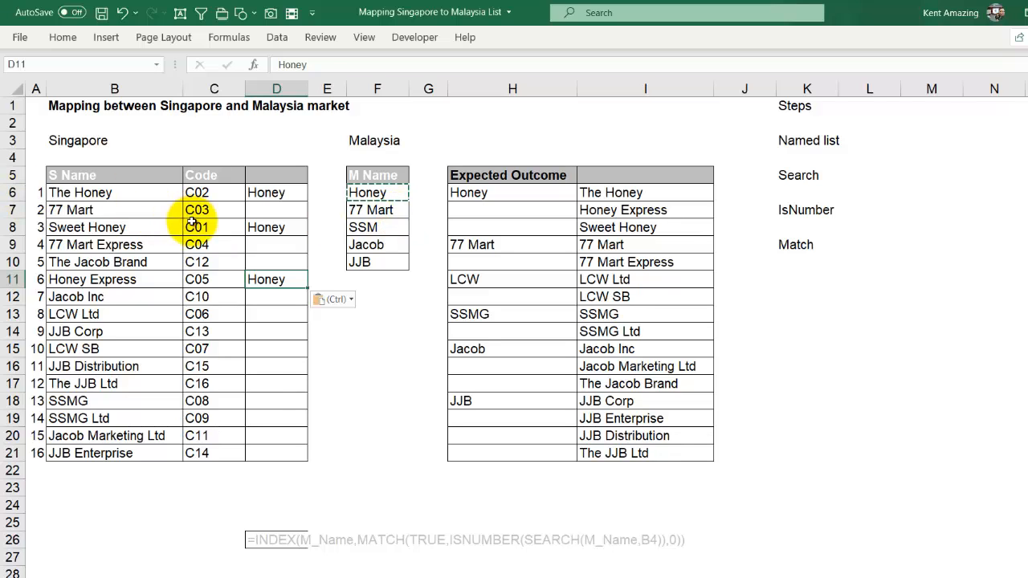
Clear the pasted Honey entries from D6:D11
left_click_drag(272, 197, 288, 278)
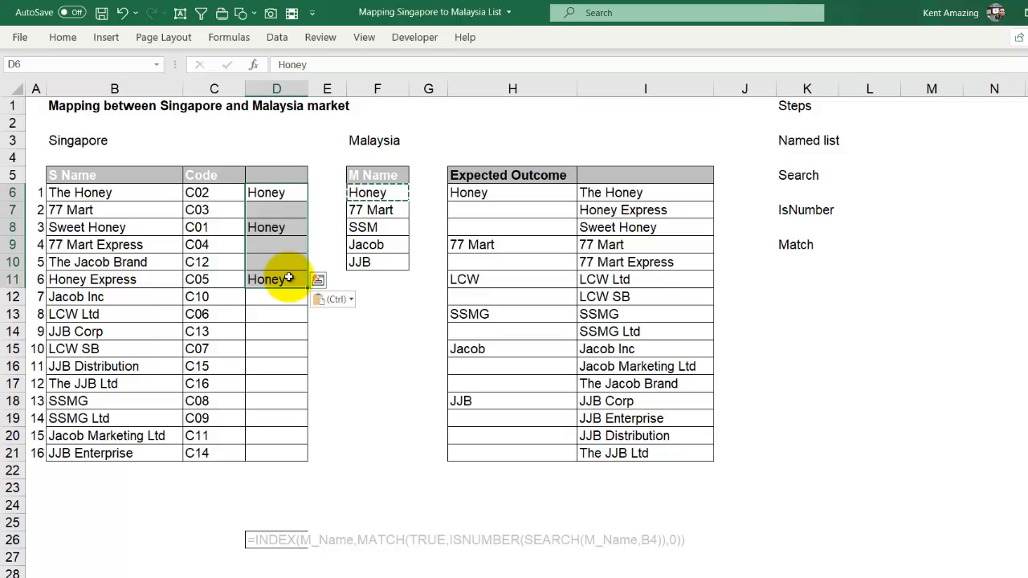
key("Delete")
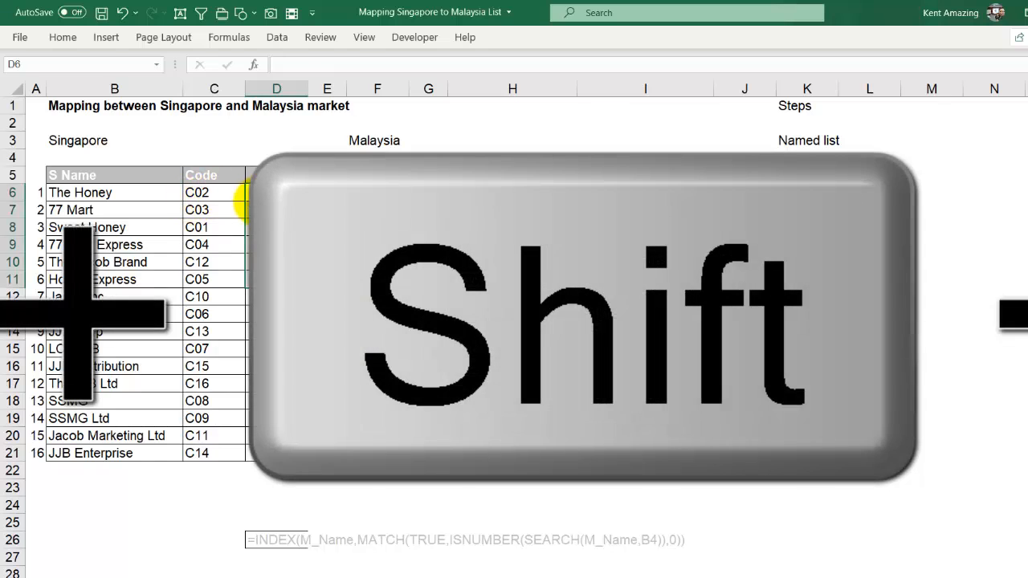
left_click(245, 205)
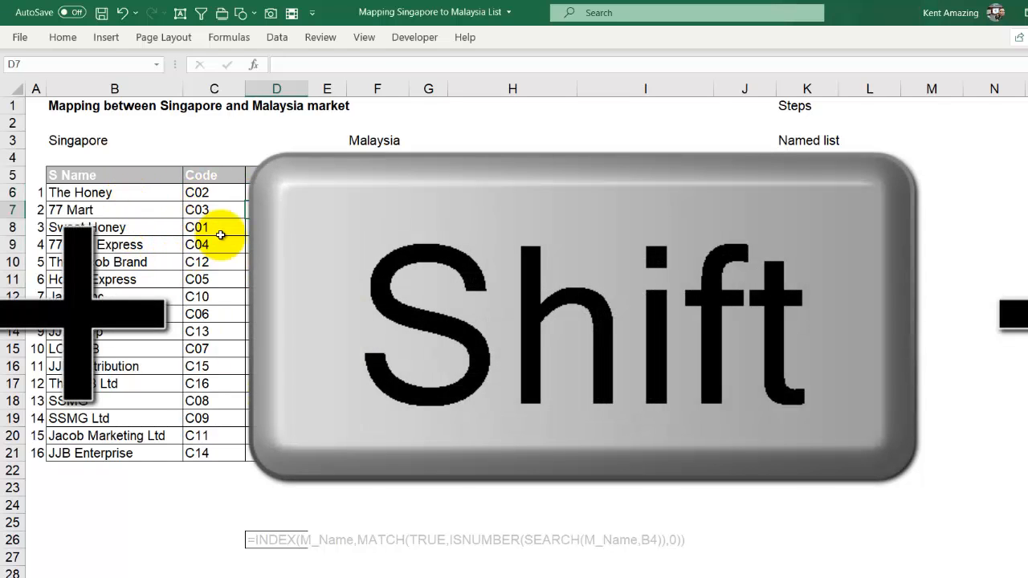
left_click(281, 193)
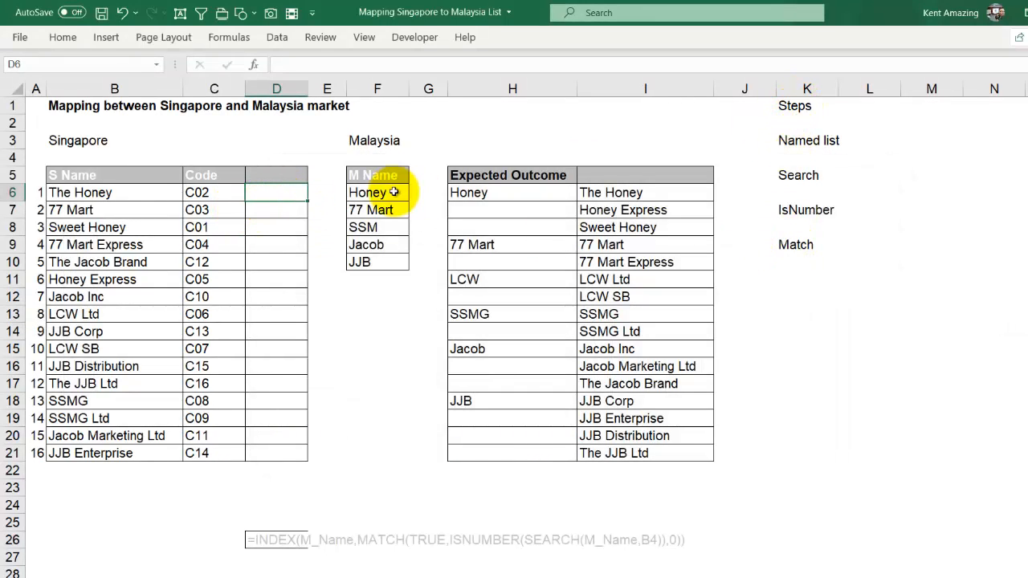
Create the named range M_Name from the Malaysia list F5:F10, using its top row as the name
left_click_drag(393, 192, 394, 260)
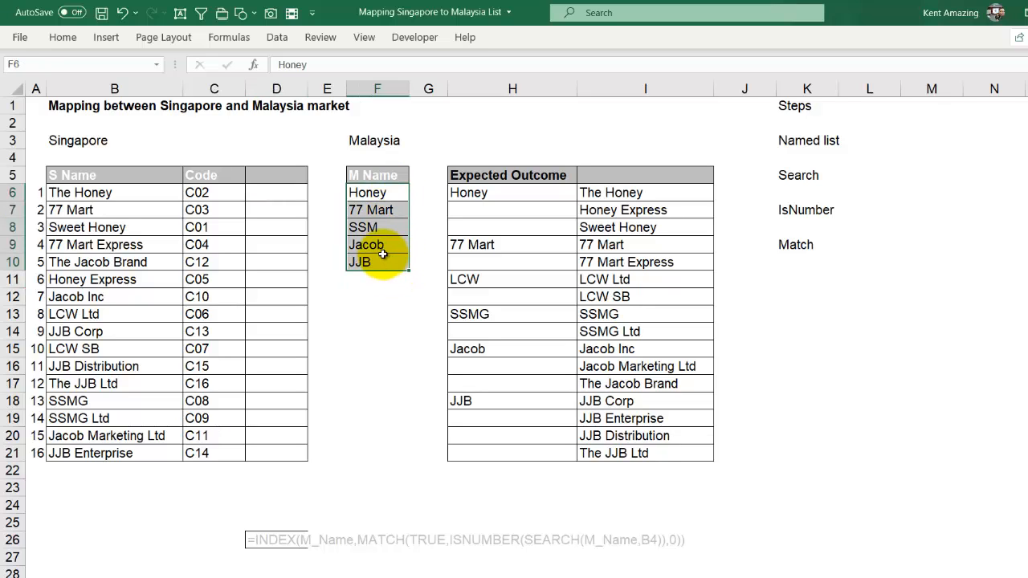
left_click(361, 176)
left_click_drag(362, 175, 372, 270)
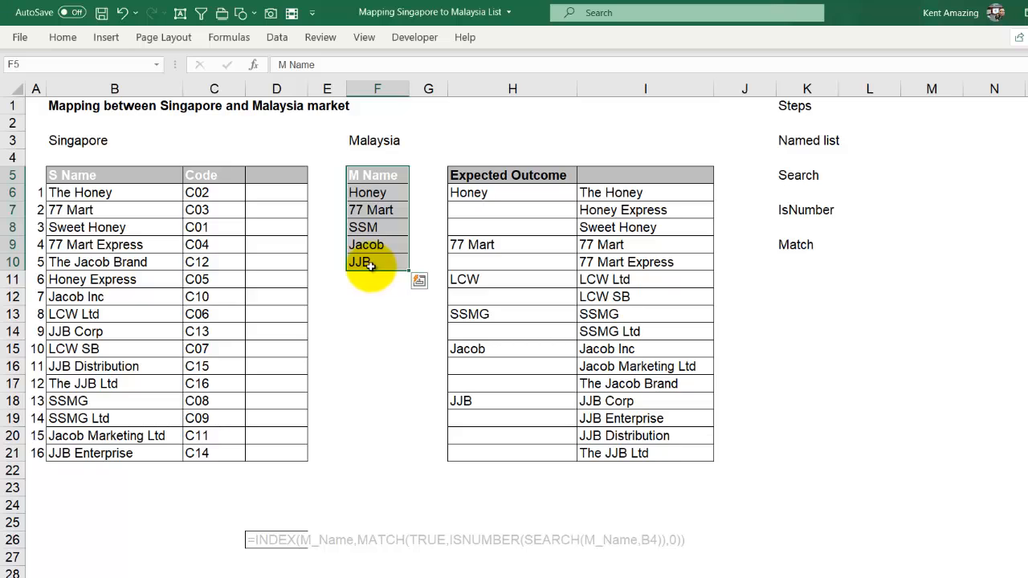
left_click(231, 38)
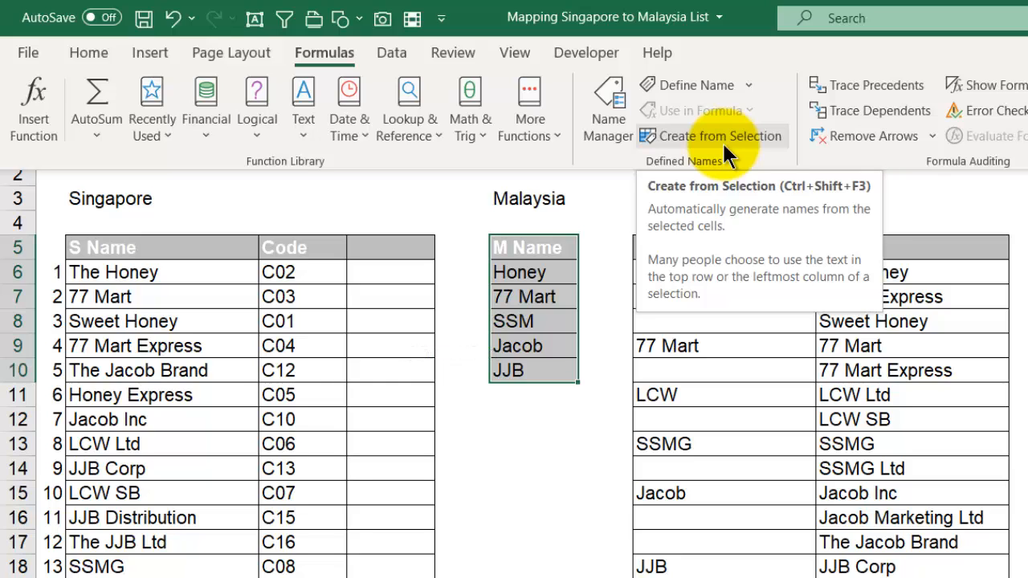
left_click(722, 139)
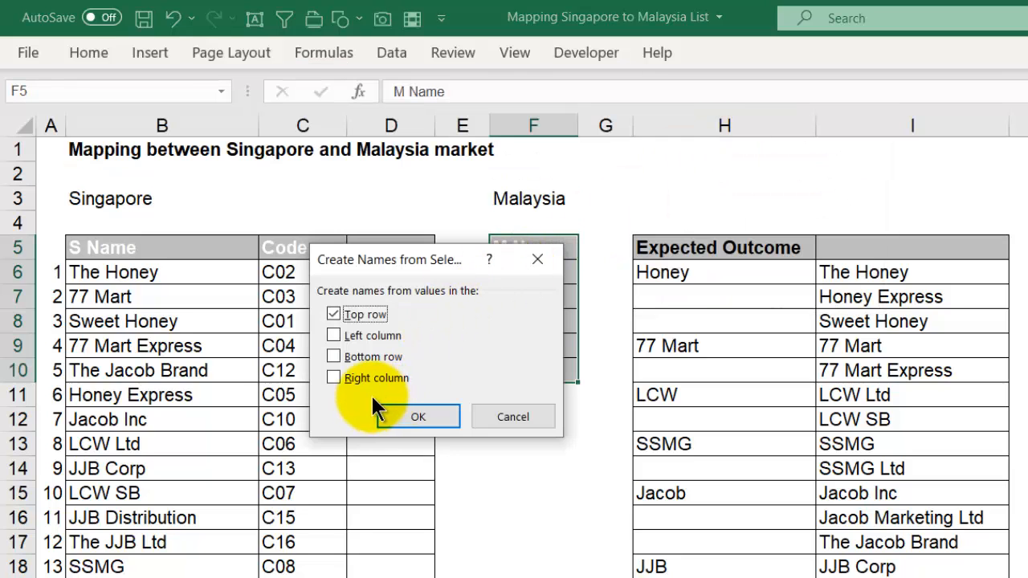
left_click_drag(415, 257, 435, 376)
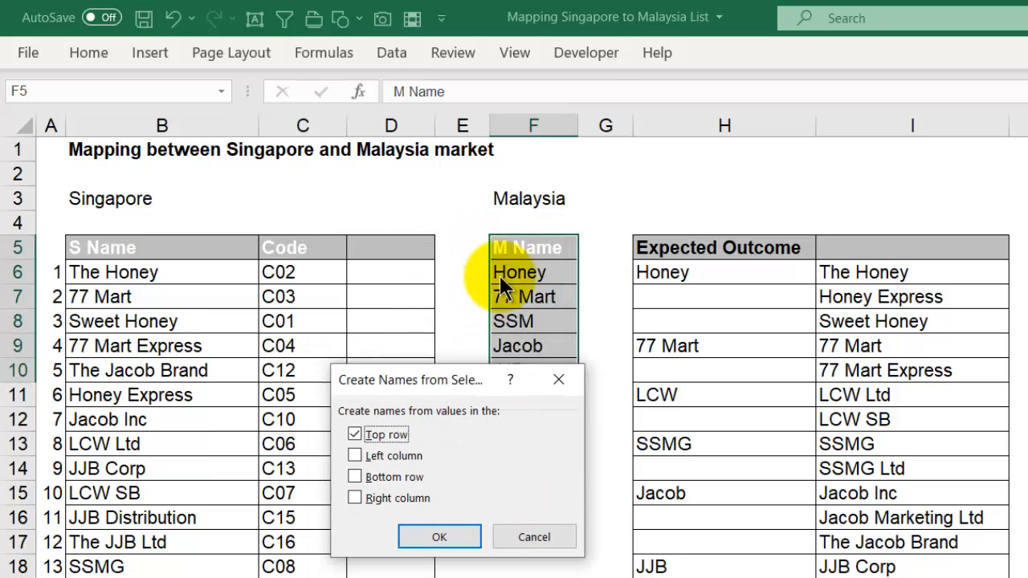
left_click(426, 539)
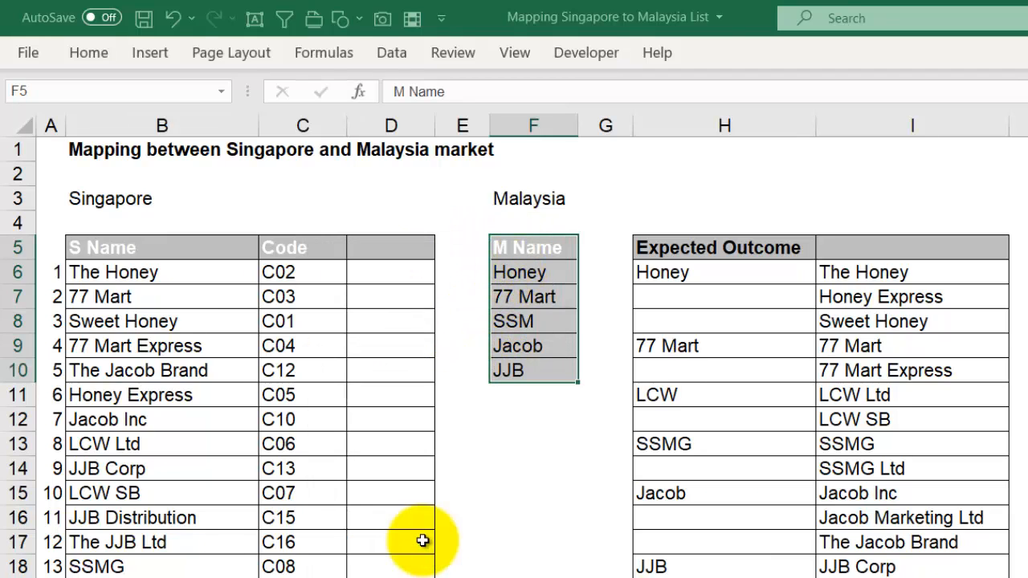
left_click_drag(517, 270, 522, 368)
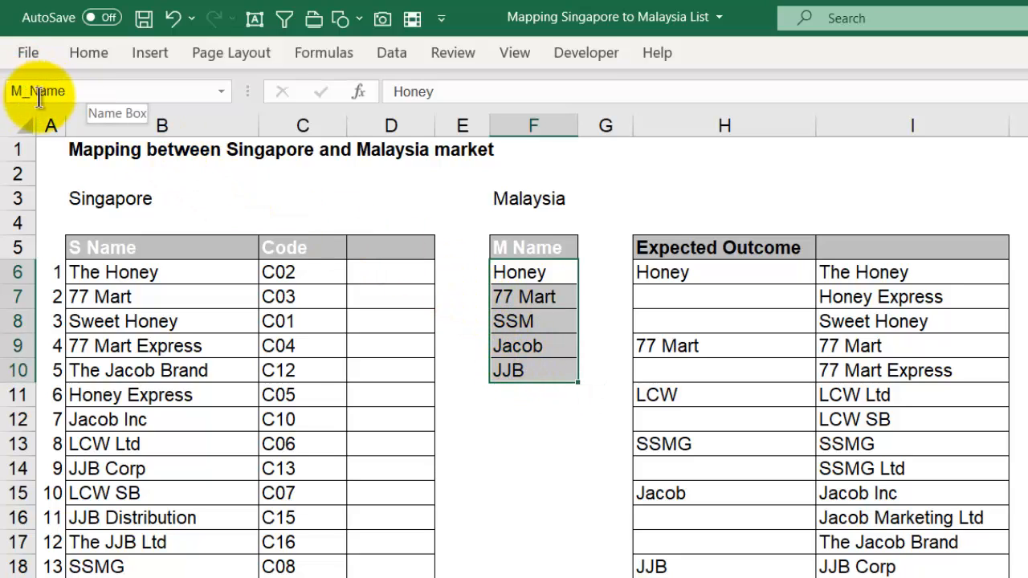
Enter a SEARCH formula in D6 that looks for F6 within the Singapore name in B6
left_click(408, 281)
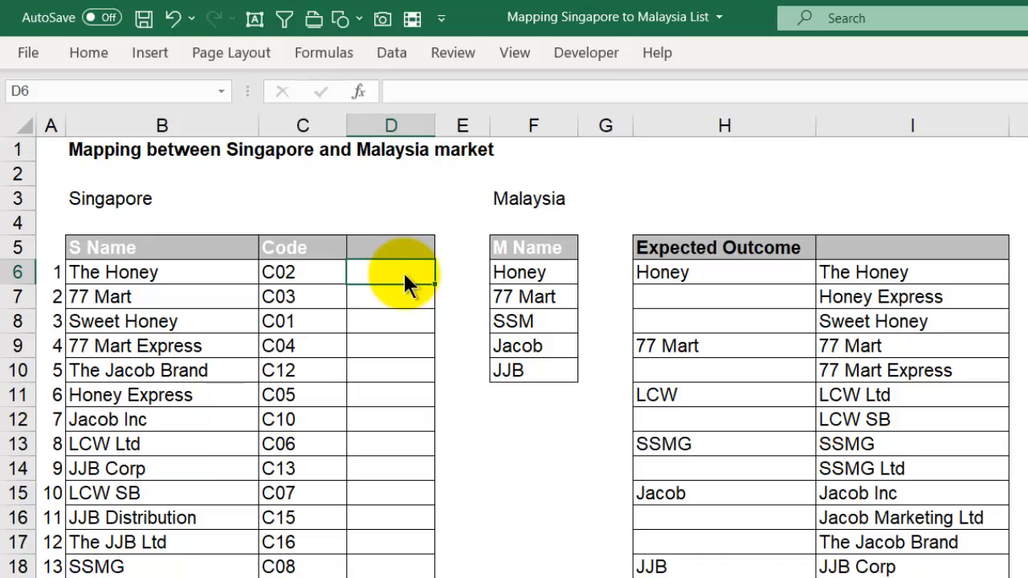
type("=search(")
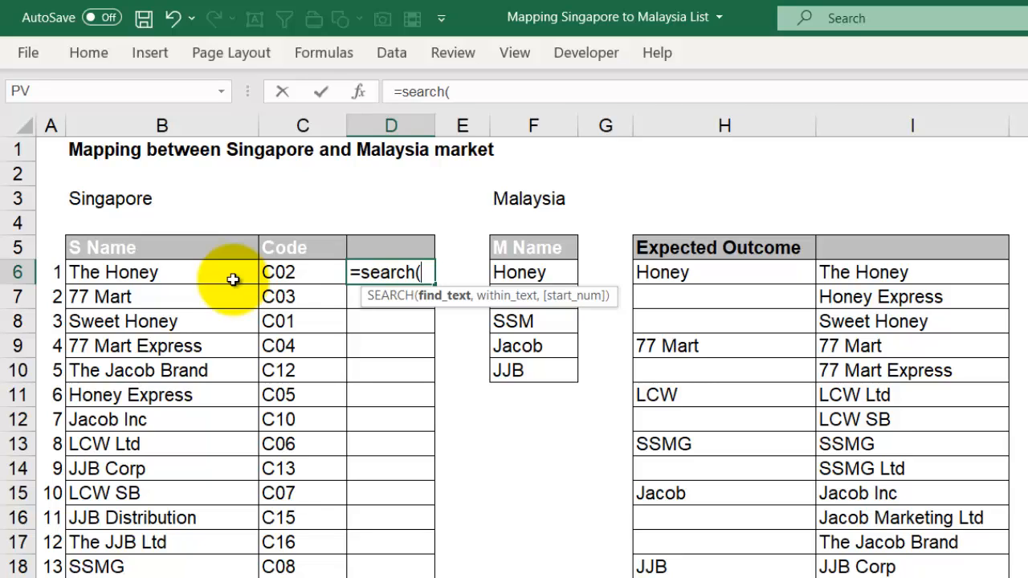
left_click(520, 273)
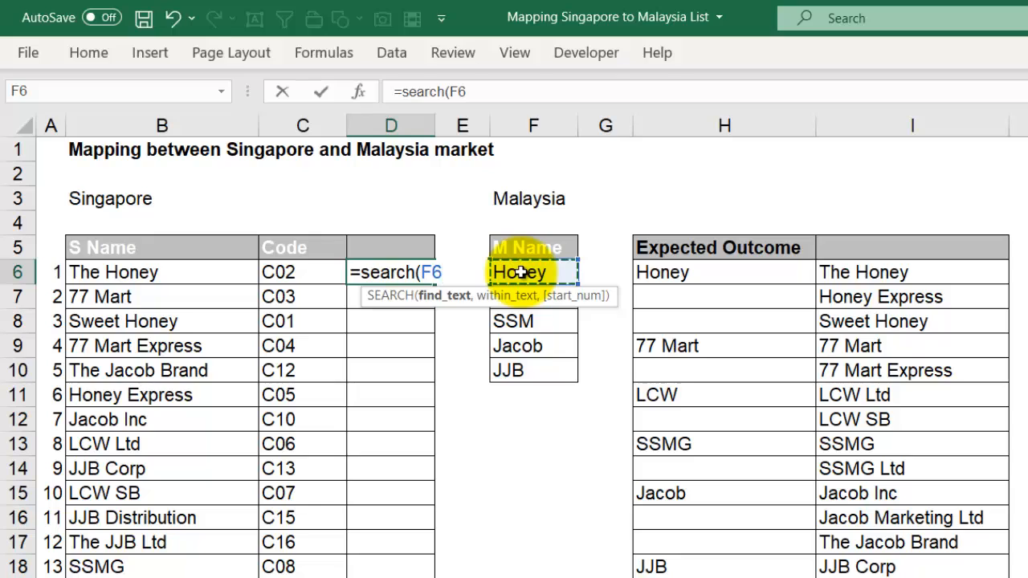
type(",")
left_click(176, 274)
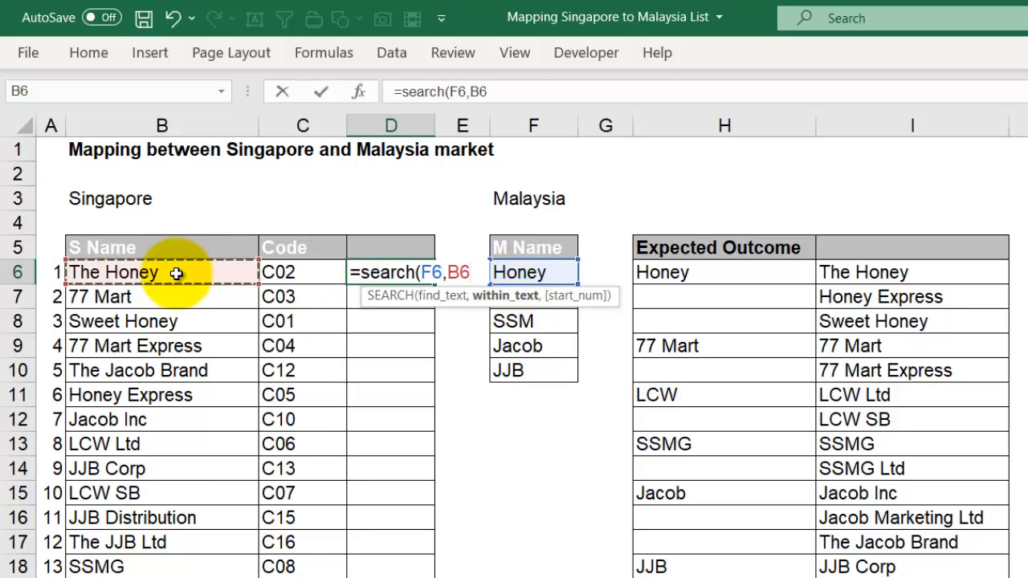
key("Return")
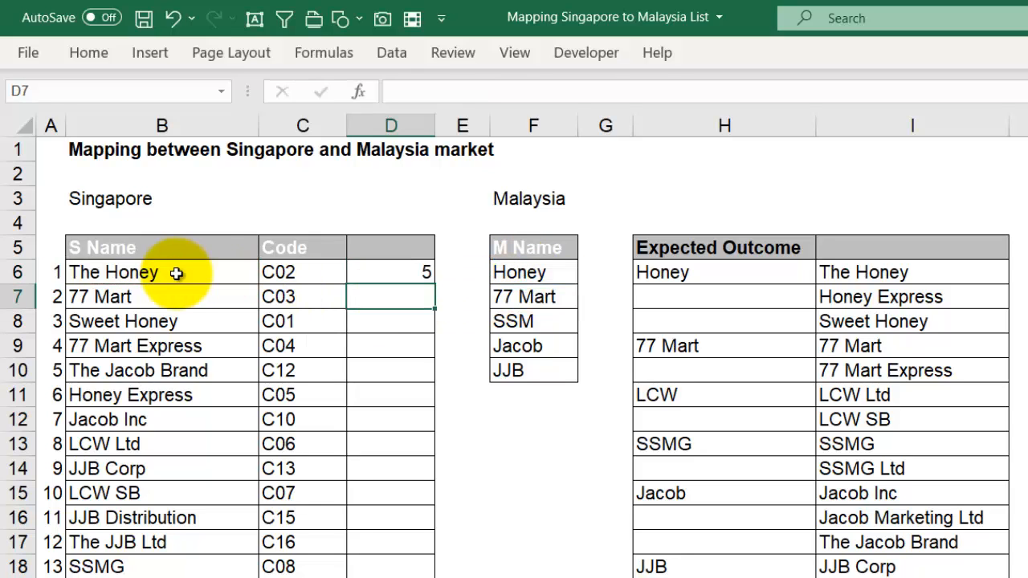
Compare the D6 result with the name in B6 and copy the SEARCH formula down to D7
left_click(400, 275)
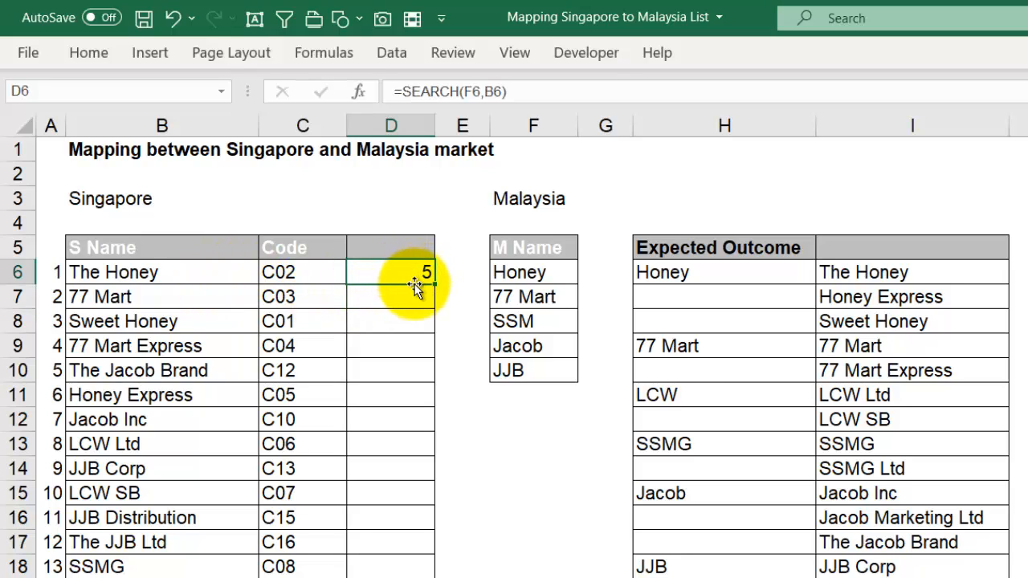
left_click(75, 280)
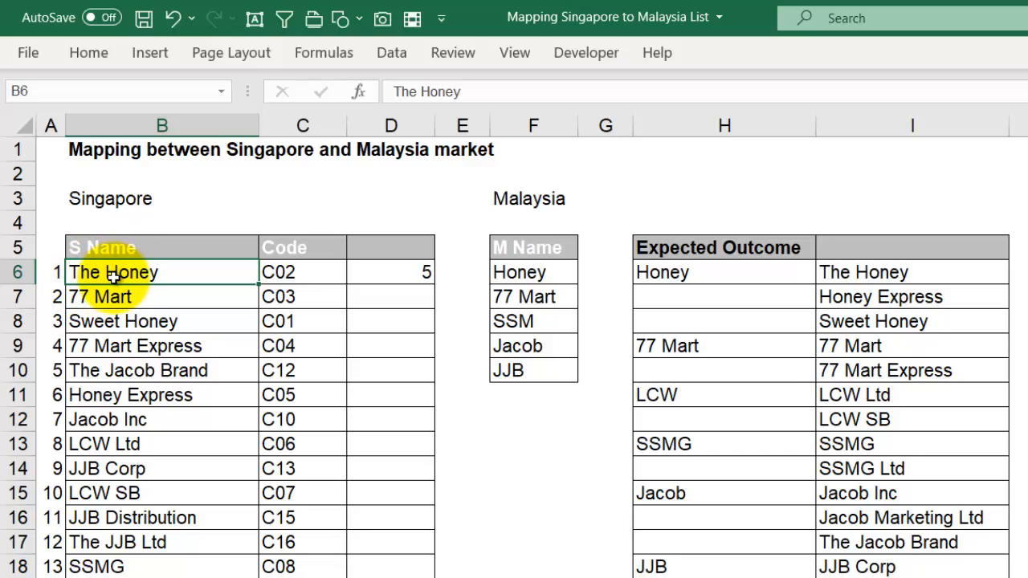
left_click(410, 272)
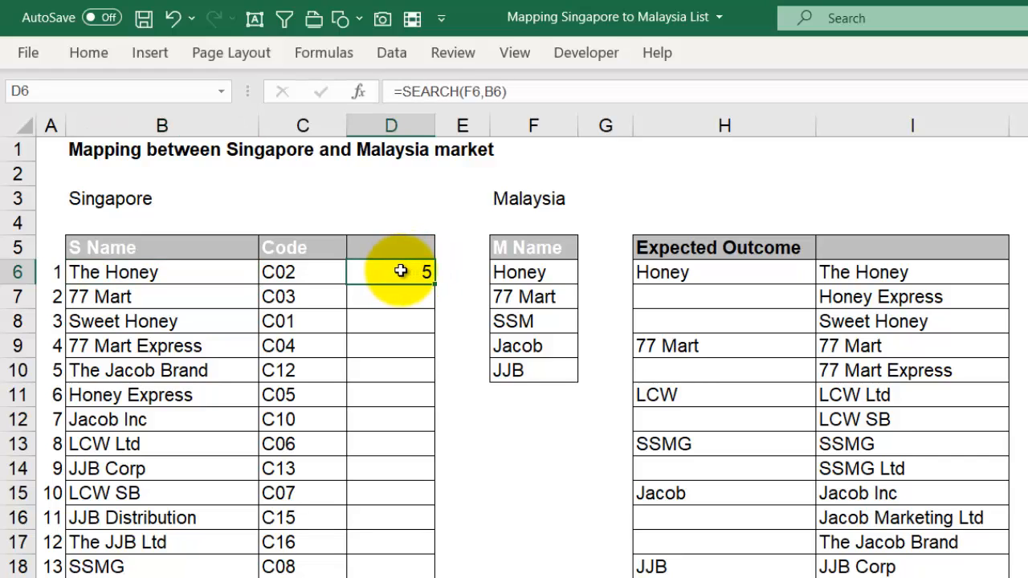
left_click(134, 270)
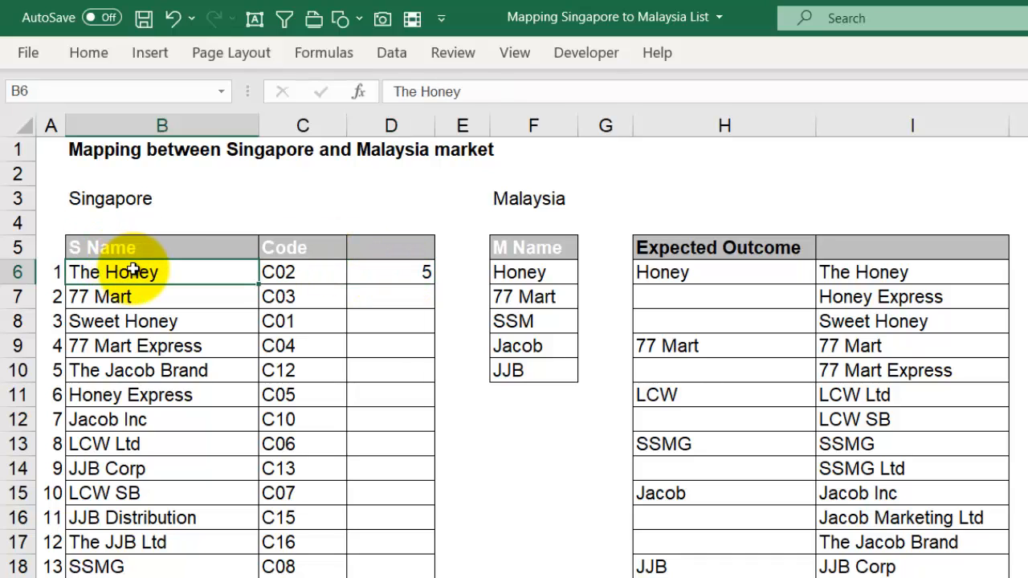
left_click(418, 270)
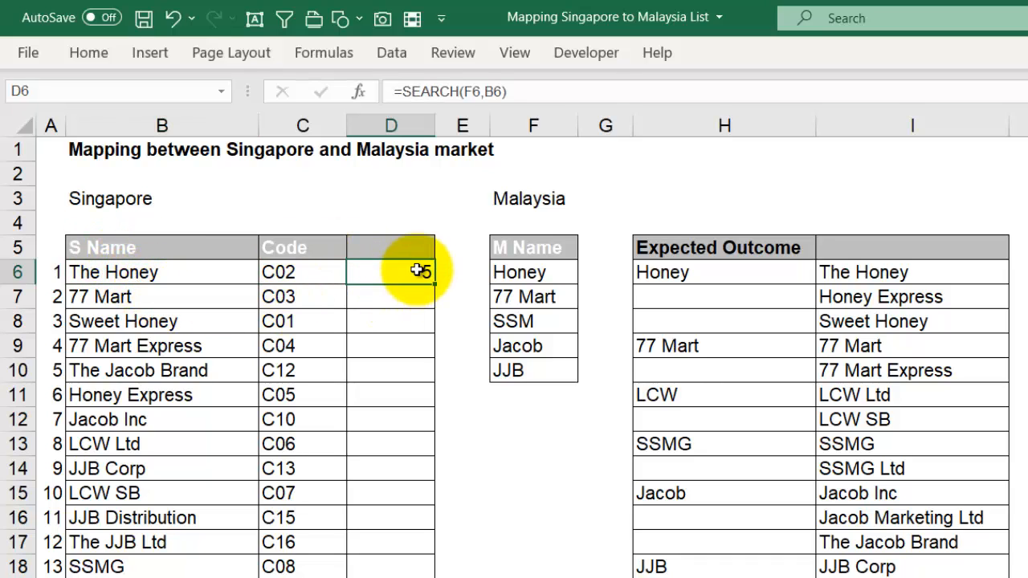
left_click_drag(435, 287, 414, 307)
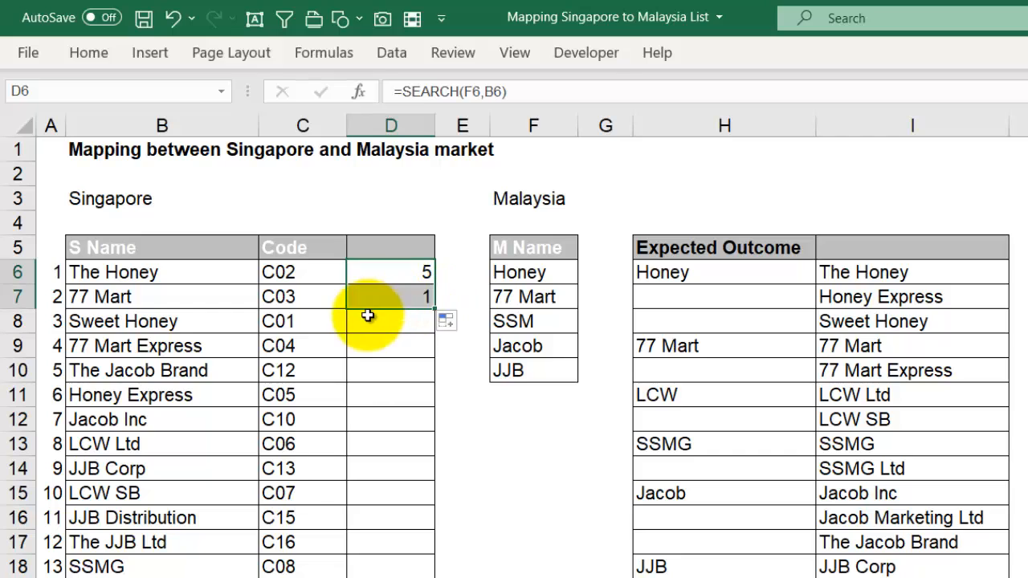
Examine the copied formula in D7 against the 77 Mart entries it references in B7 and F7
left_click(367, 298)
left_click(128, 297)
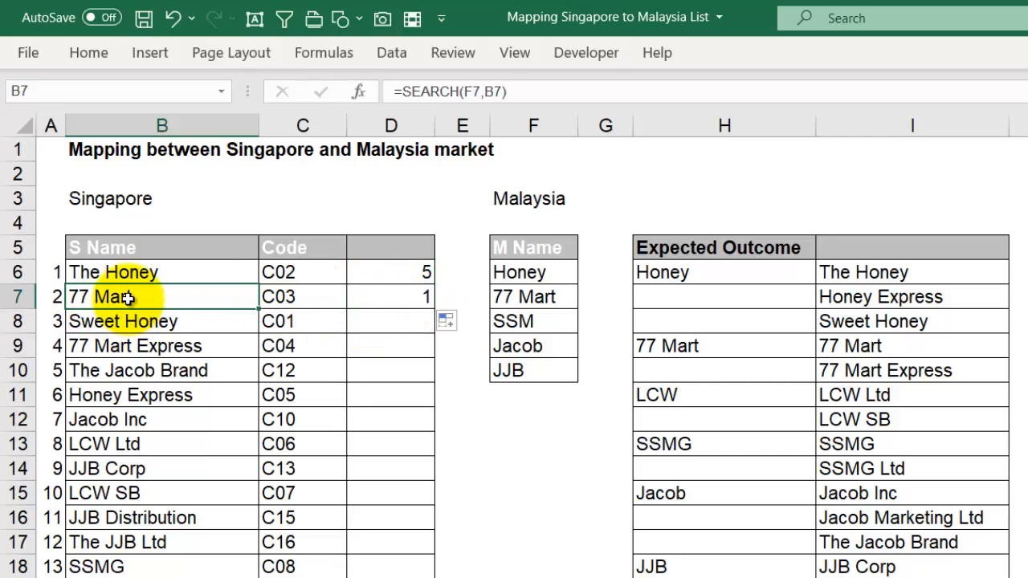
left_click(402, 298)
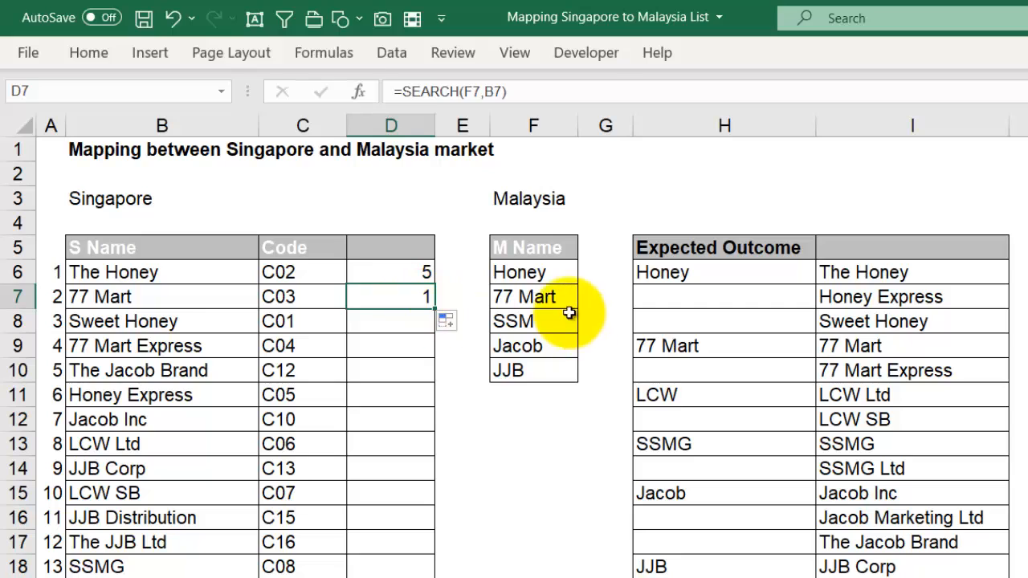
left_click(545, 297)
left_click(408, 294)
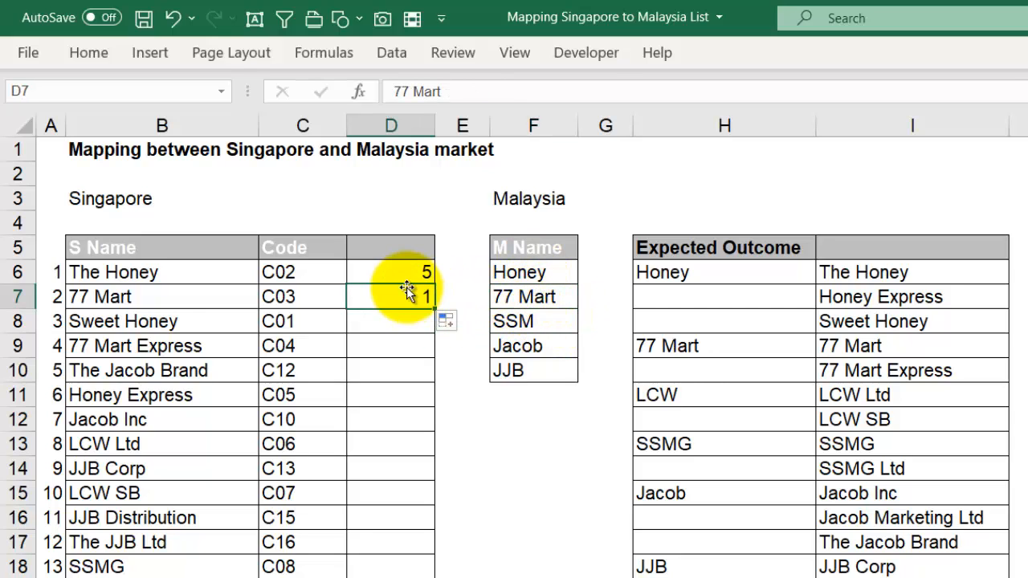
double_click(410, 297)
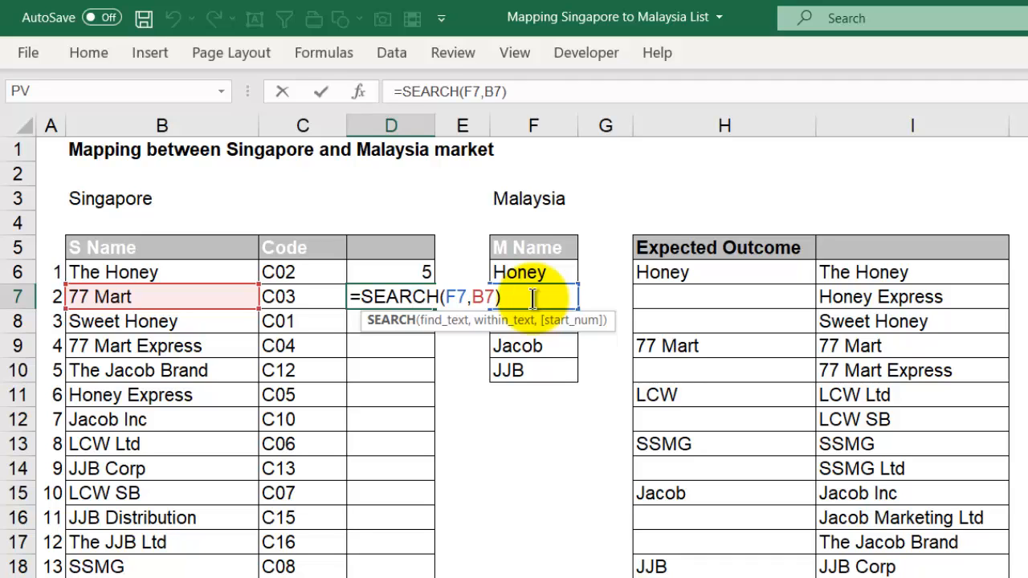
key("Return")
Move the Jacob Inc record directly beneath The Honey, shifting the others down, and clear the formula in D8 beside 77 Mart
left_click(118, 424)
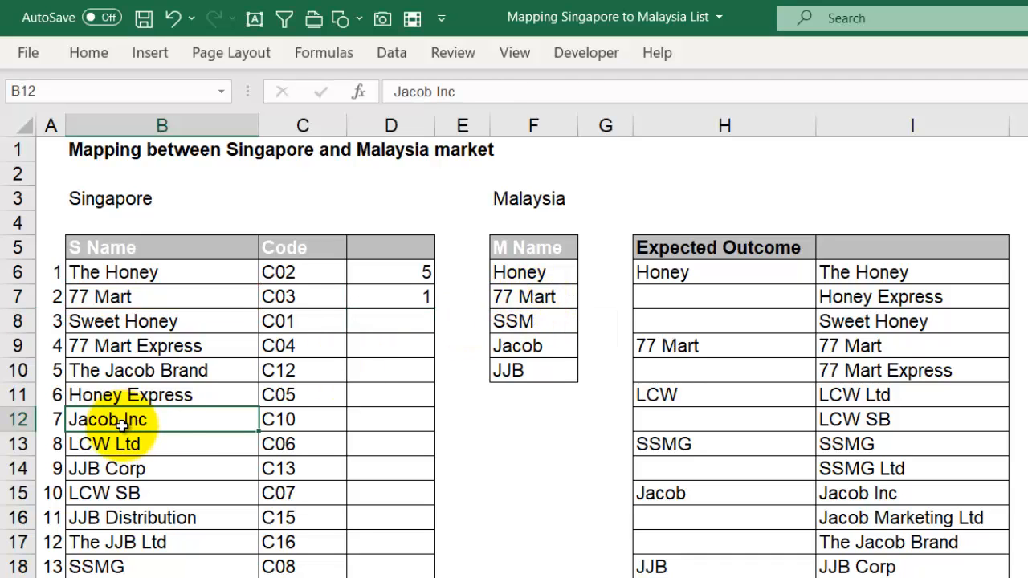
left_click_drag(126, 424, 340, 283)
left_click(419, 270)
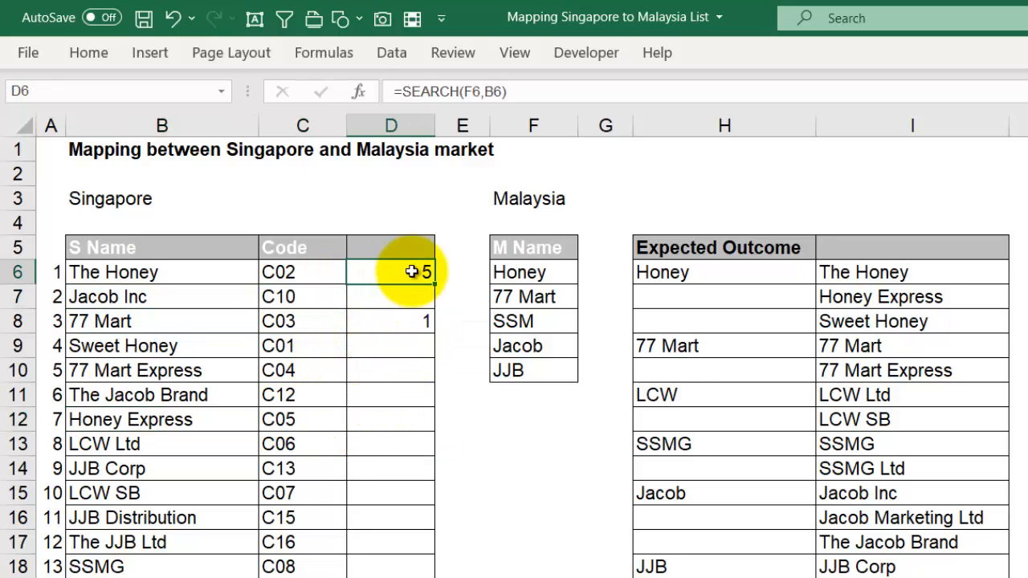
left_click(411, 341)
left_click(420, 321)
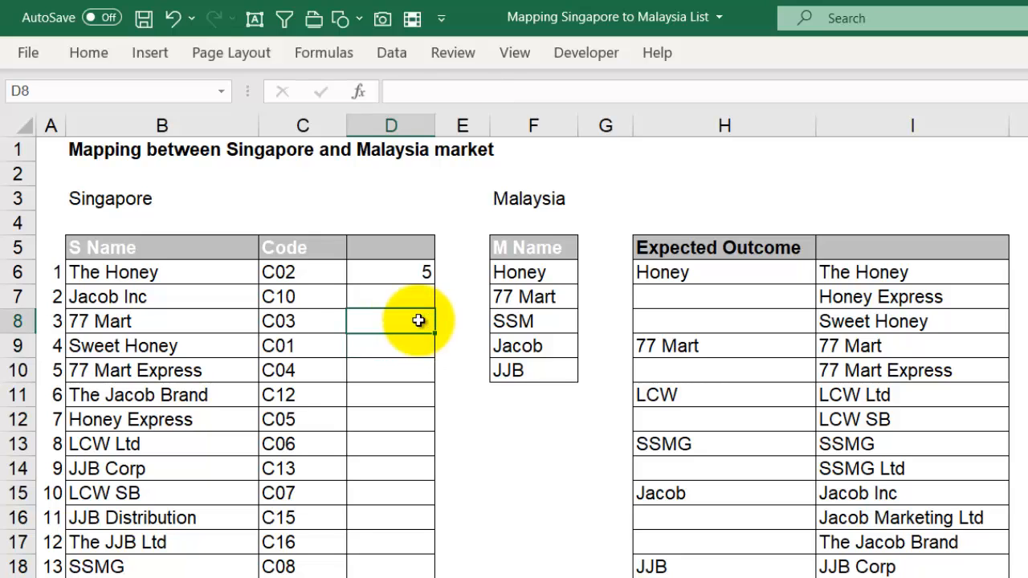
Copy the SEARCH formula from D6 down to D7 and check which cells it references for Jacob Inc
left_click(406, 273)
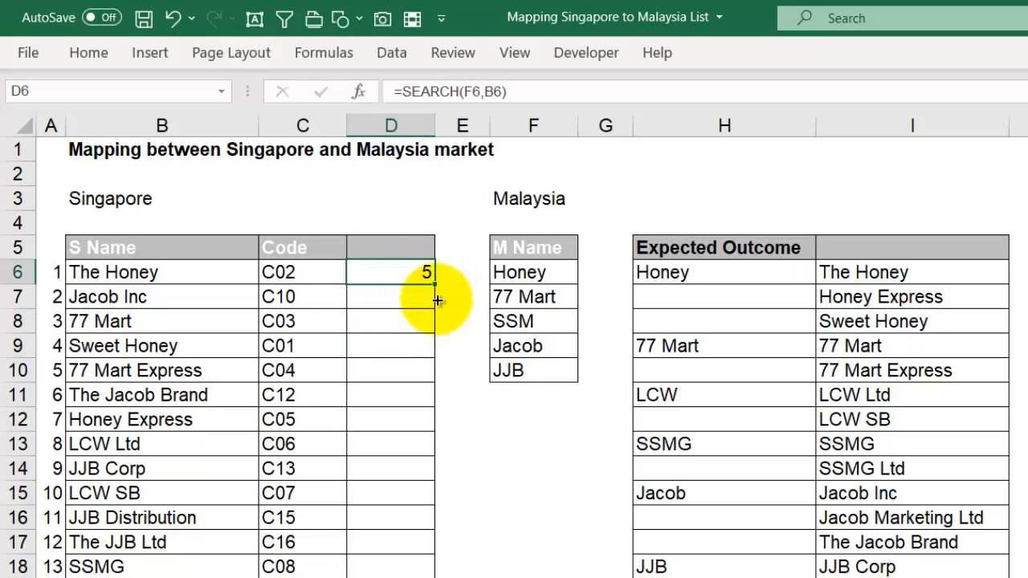
left_click_drag(437, 301, 433, 306)
left_click(381, 297)
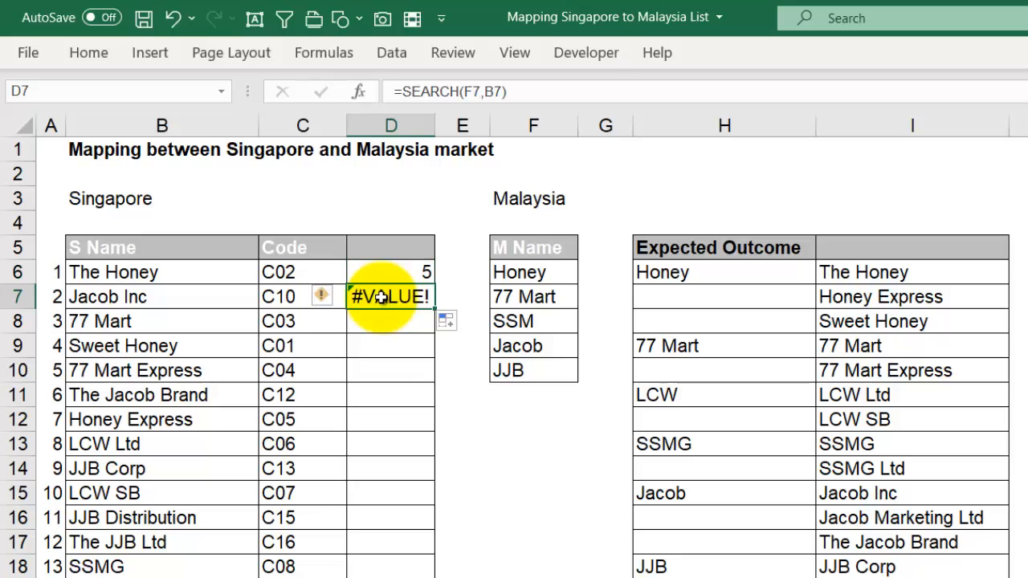
double_click(381, 297)
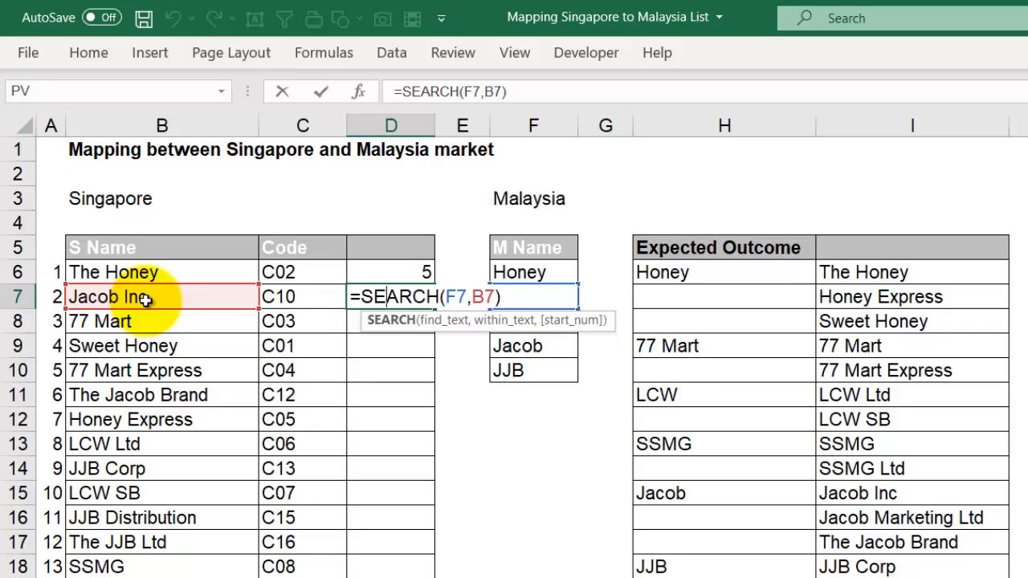
key("Return")
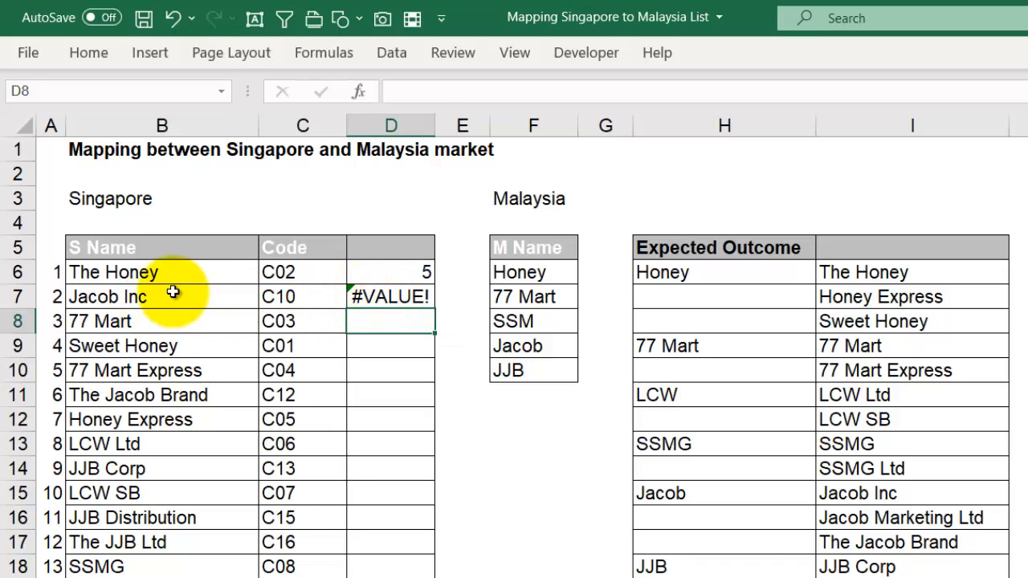
left_click(172, 299)
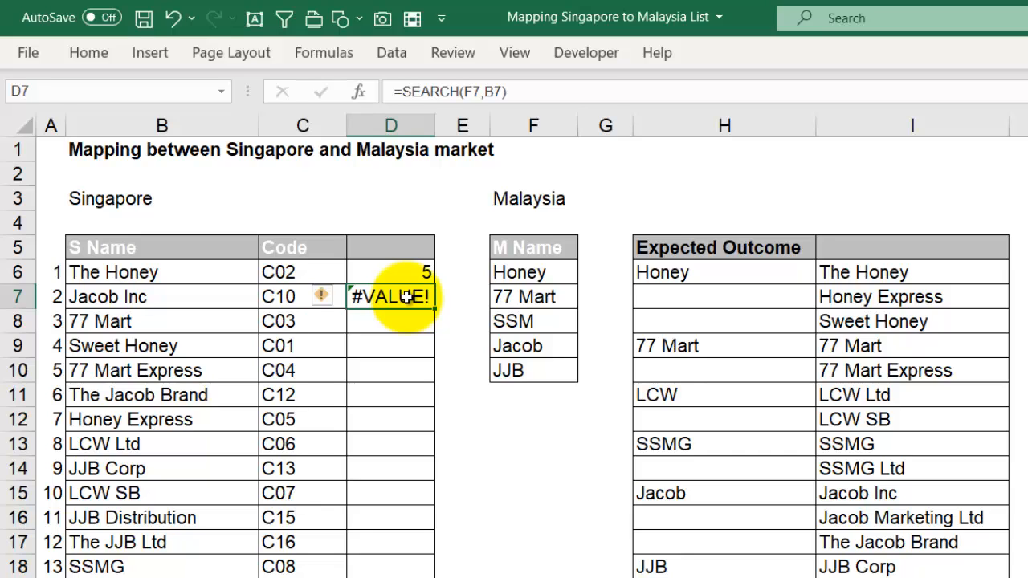
Replace F6 with the named range M_Name in D6's SEARCH formula and clear the formula in D7 beneath it
double_click(390, 271)
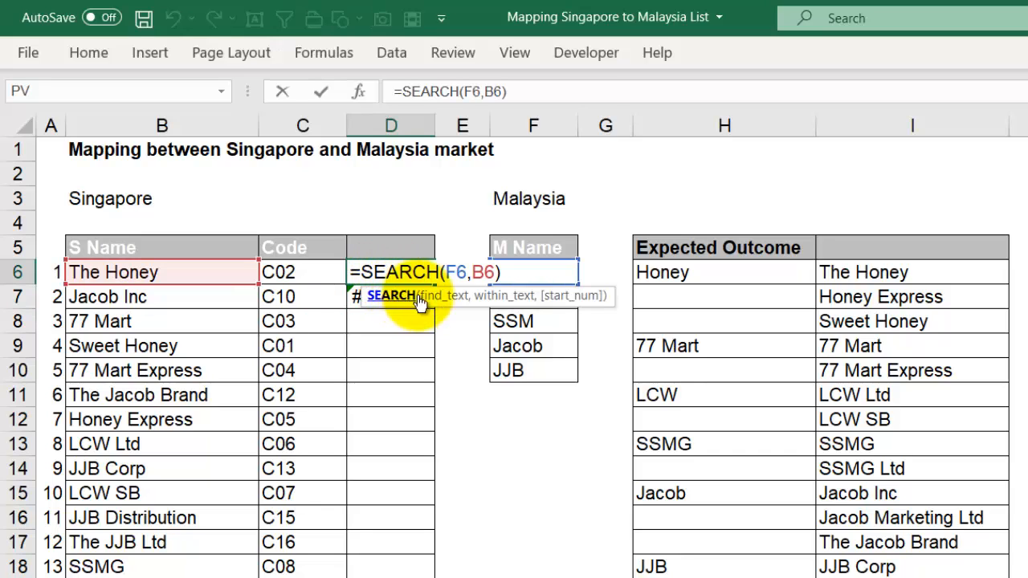
double_click(452, 272)
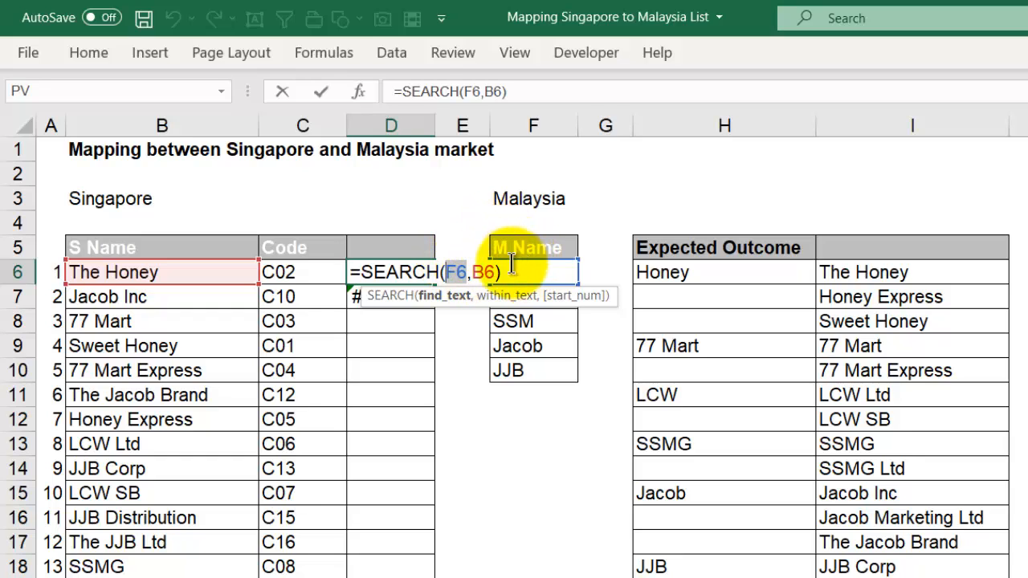
double_click(459, 274)
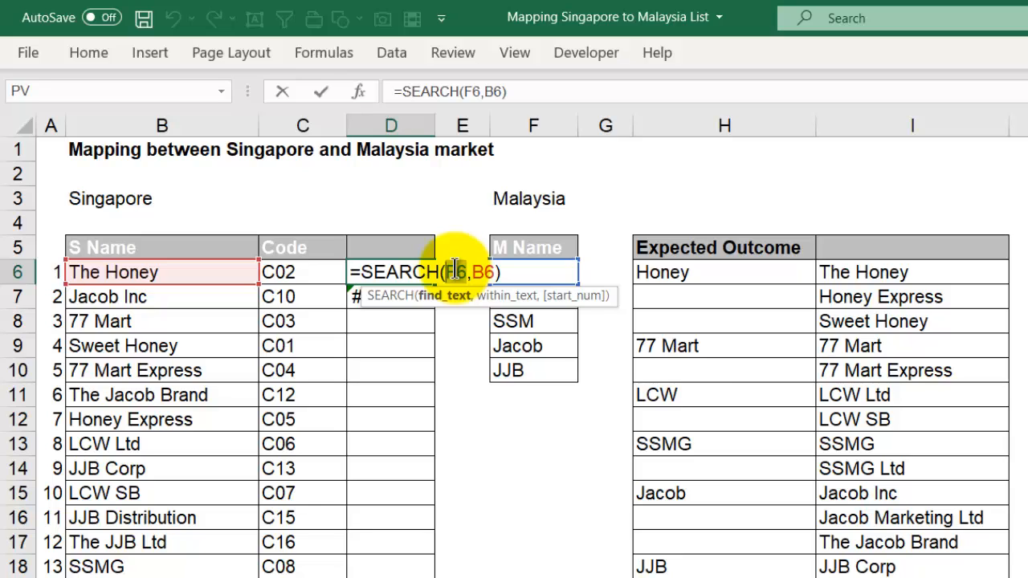
type("M")
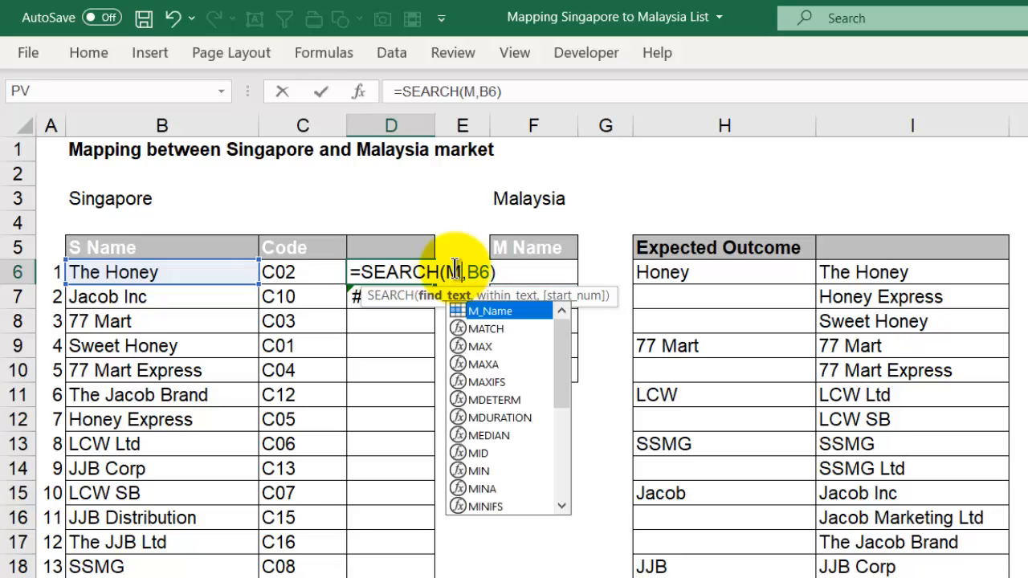
key("Tab")
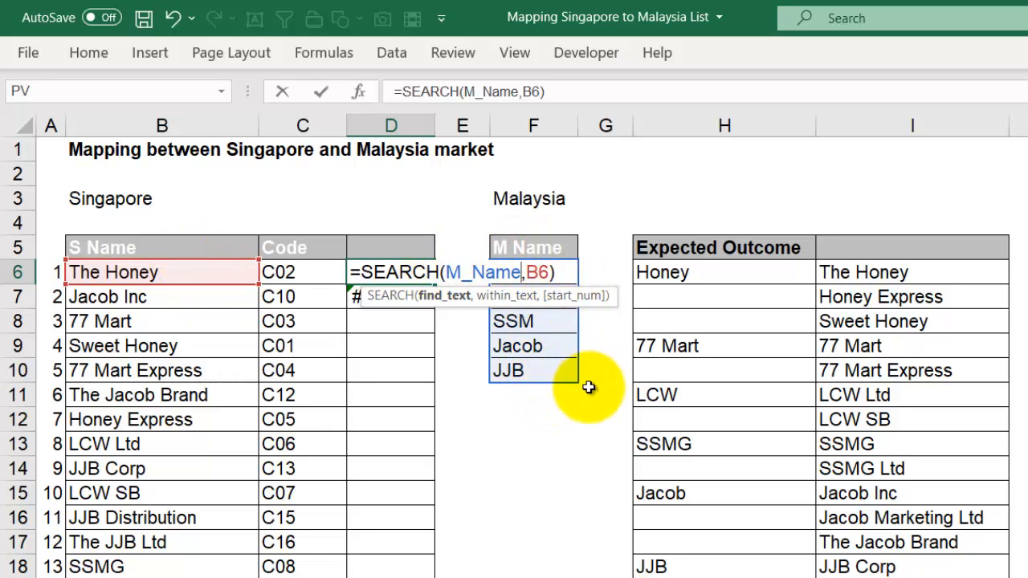
key("Return")
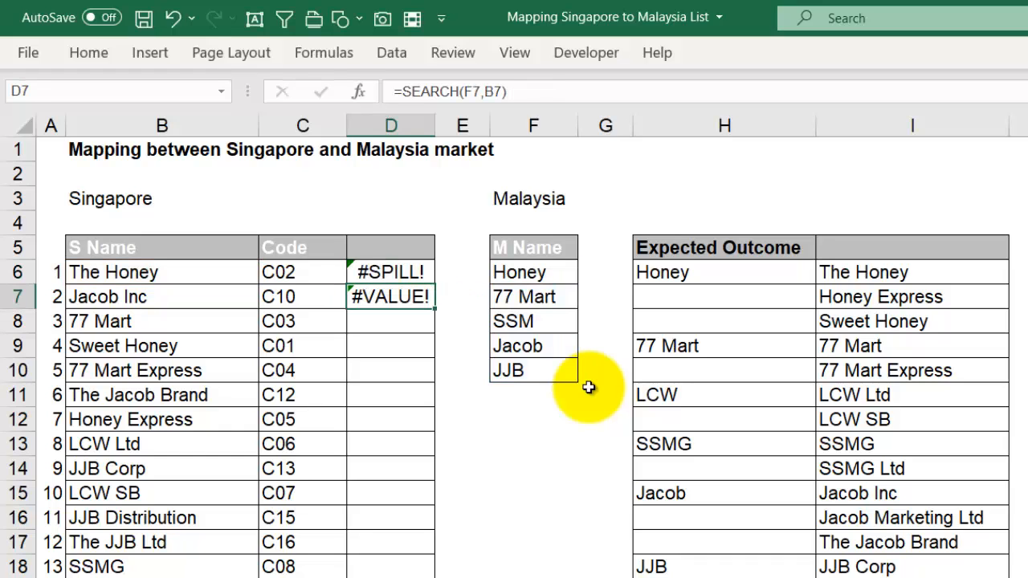
key("Delete")
Wrap the SEARCH formula in D6 in an ISNUMBER function, giving =ISNUMBER(SEARCH(M_Name,B6))
left_click(391, 278)
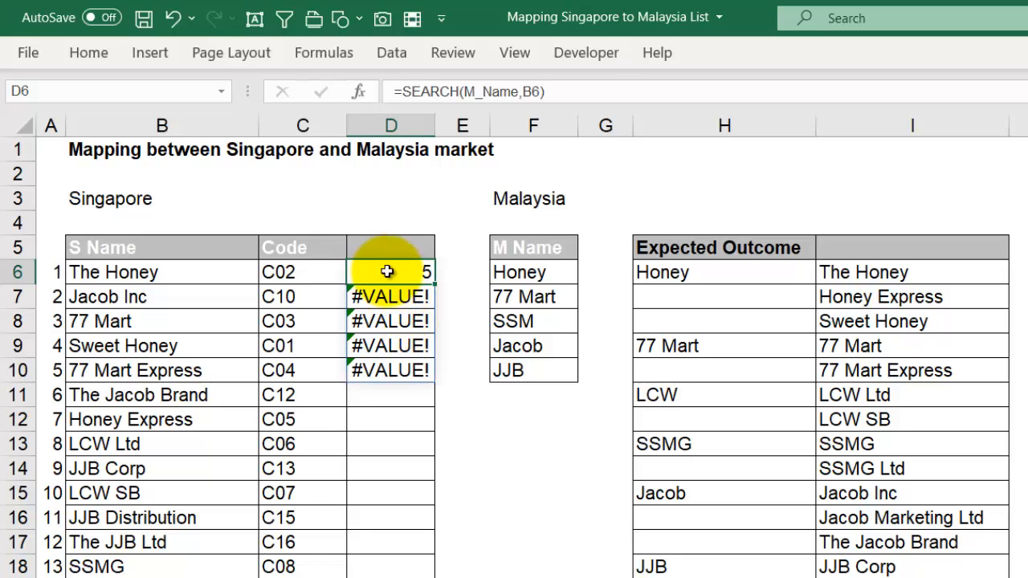
double_click(374, 273)
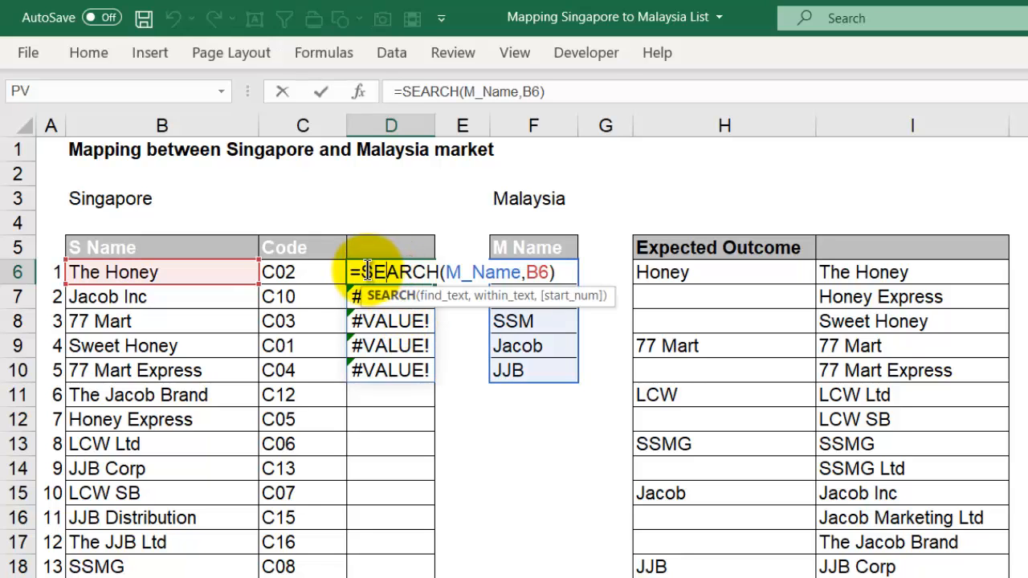
left_click(364, 275)
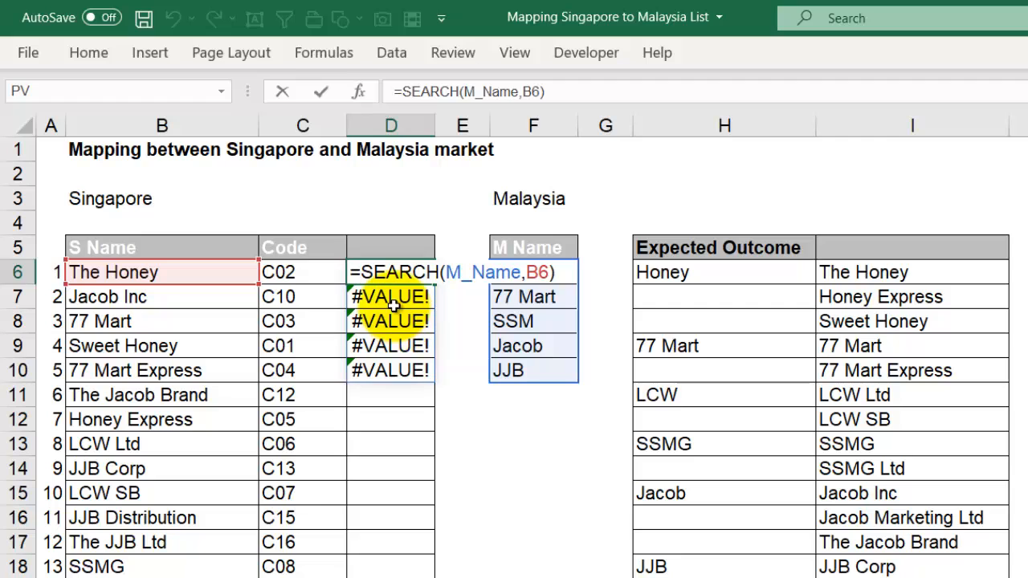
type("isn")
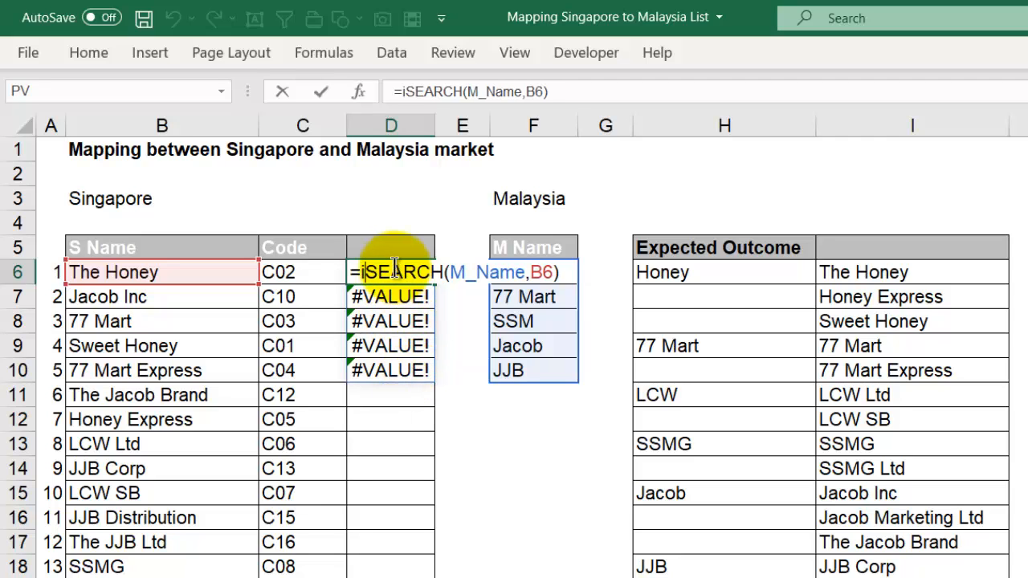
type("u")
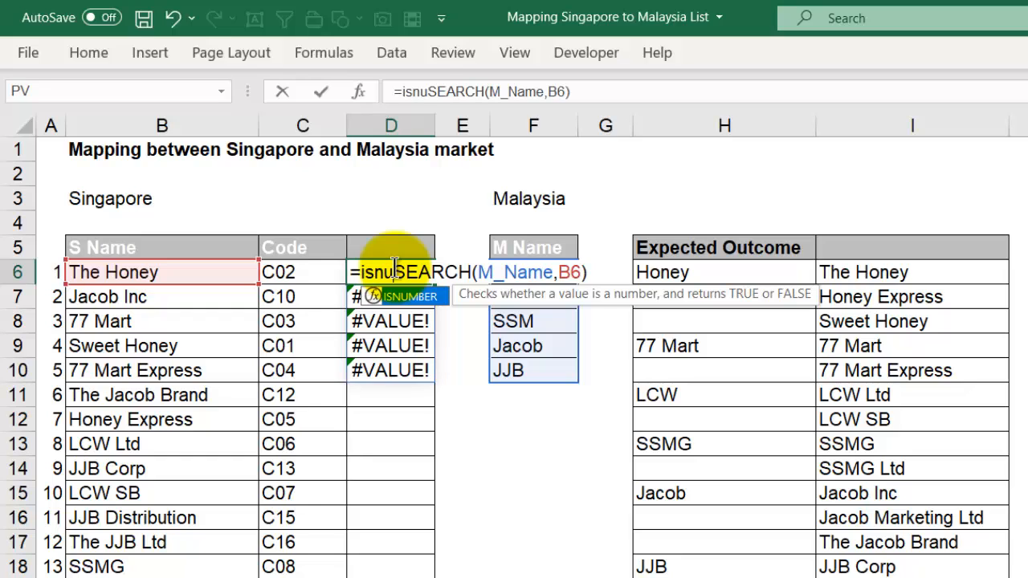
key("Tab")
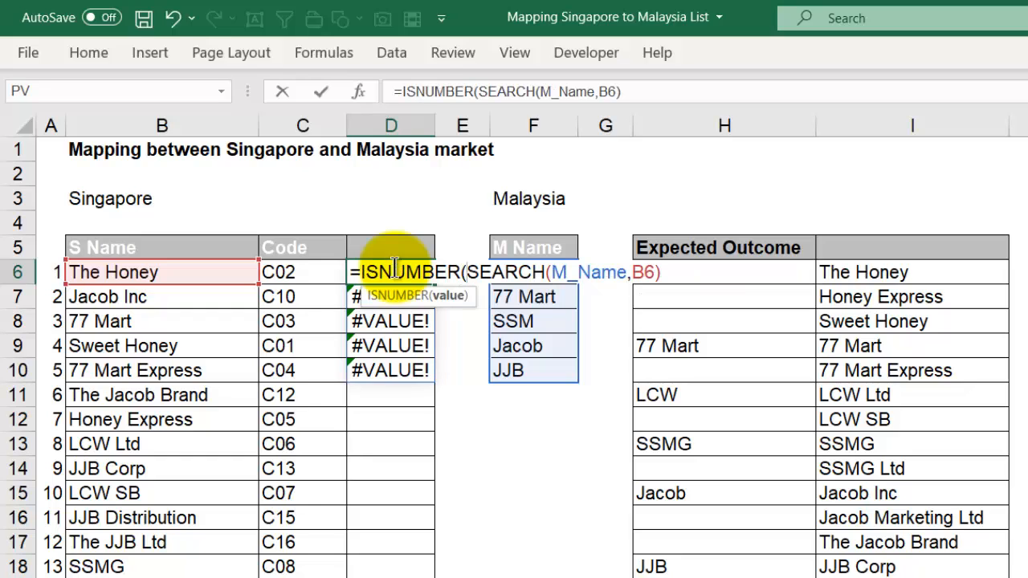
left_click(639, 90)
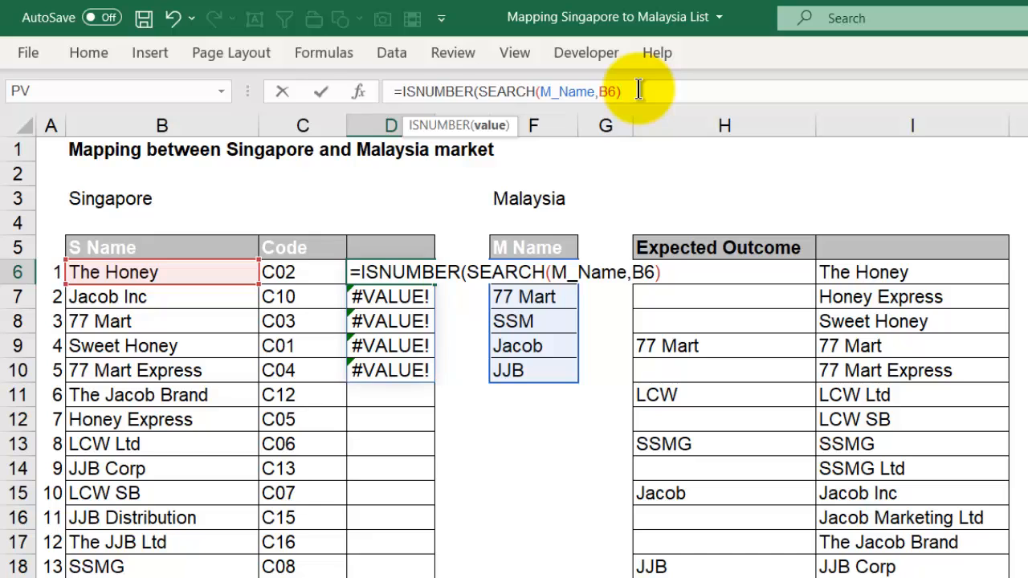
type(")")
key("Return")
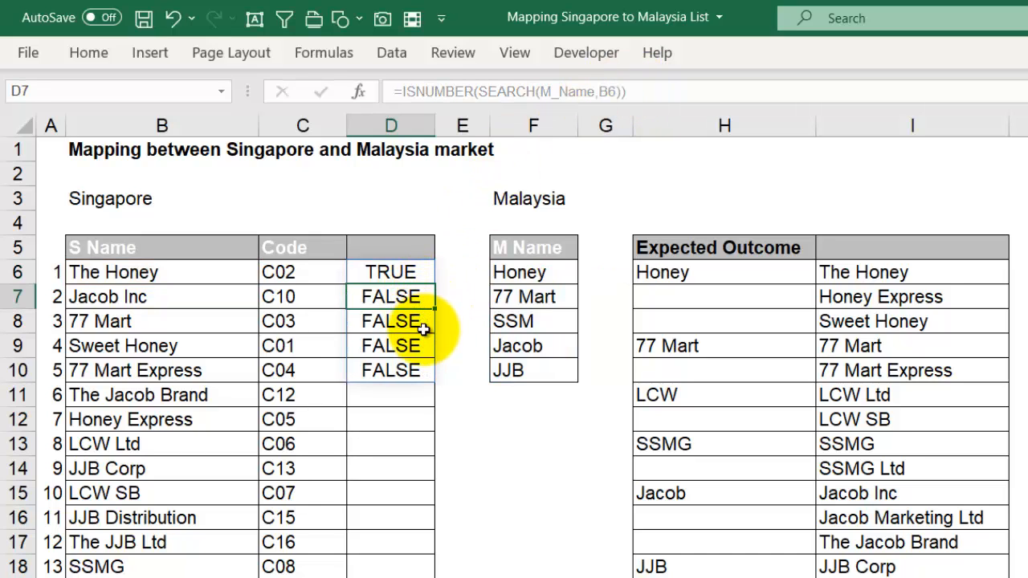
Nest the D6 formula in MATCH with lookup value TRUE and match type 0, giving =MATCH(TRUE,ISNUMBER(SEARCH(M_Name,B6)),0)
left_click(405, 273)
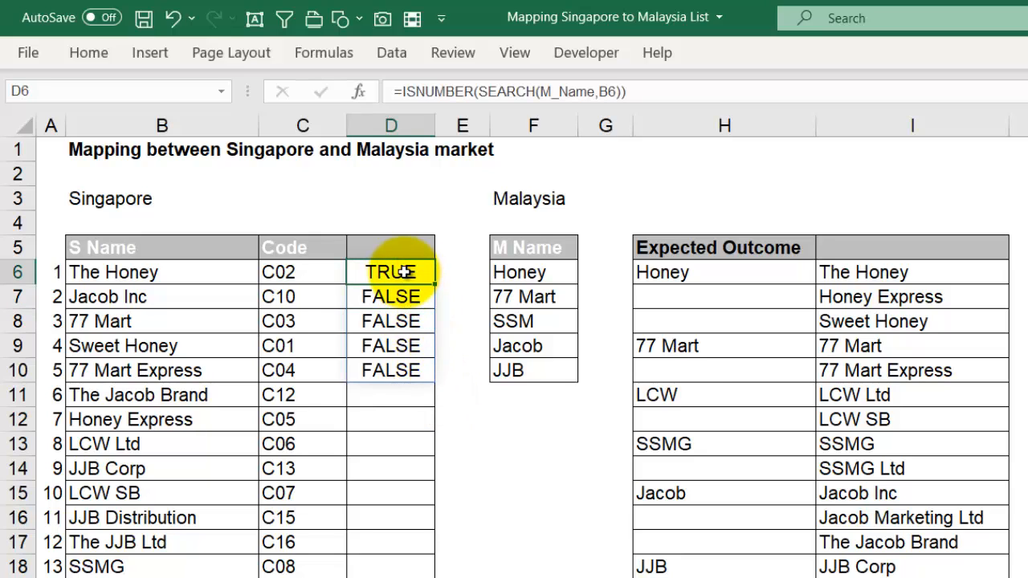
double_click(404, 273)
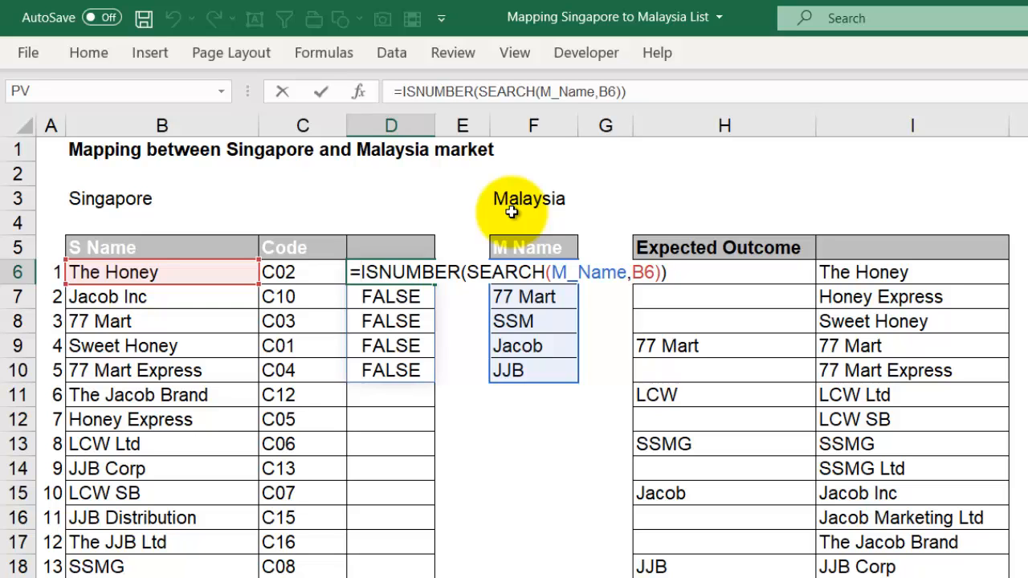
type("Match(")
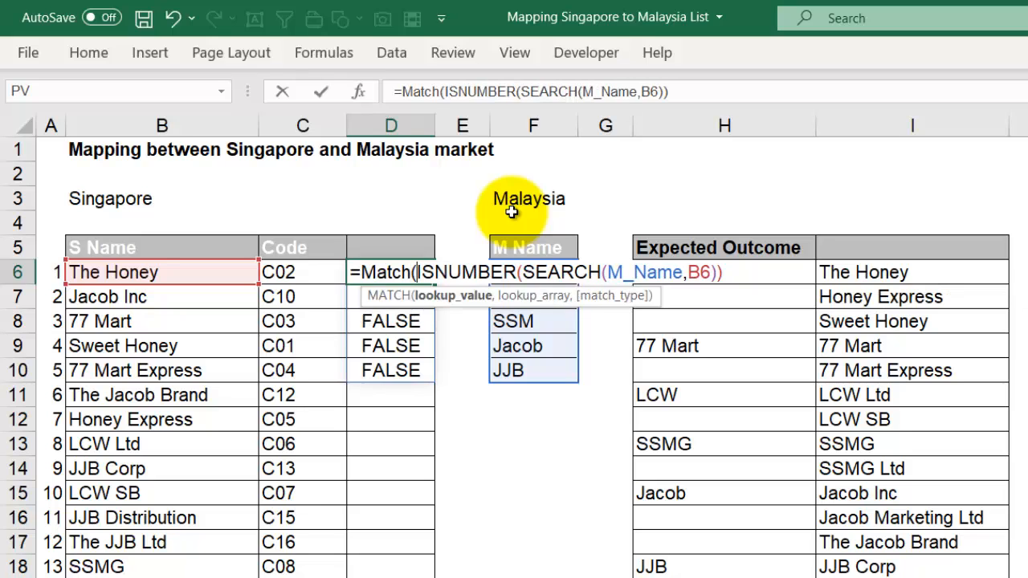
type("true")
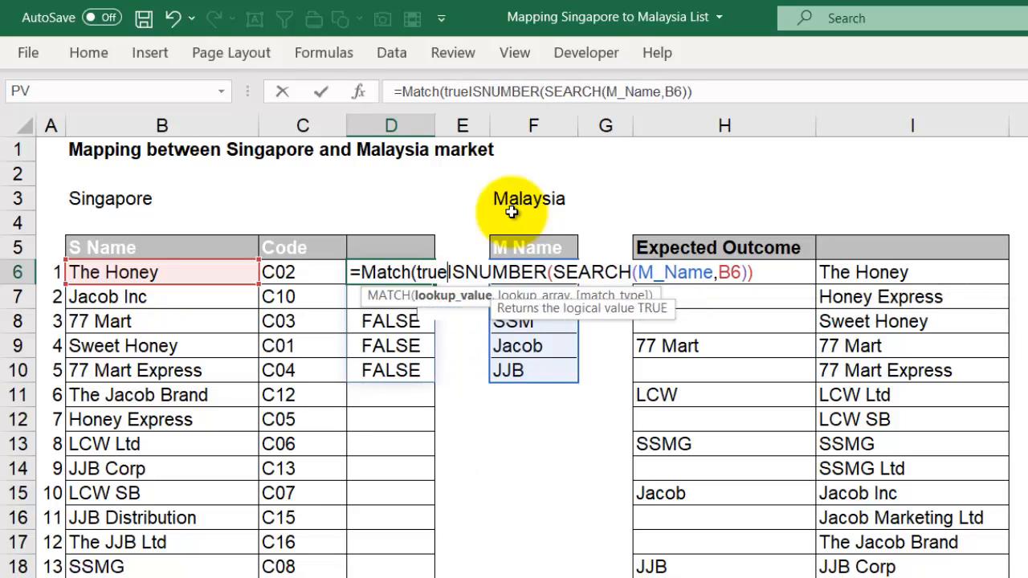
type(",")
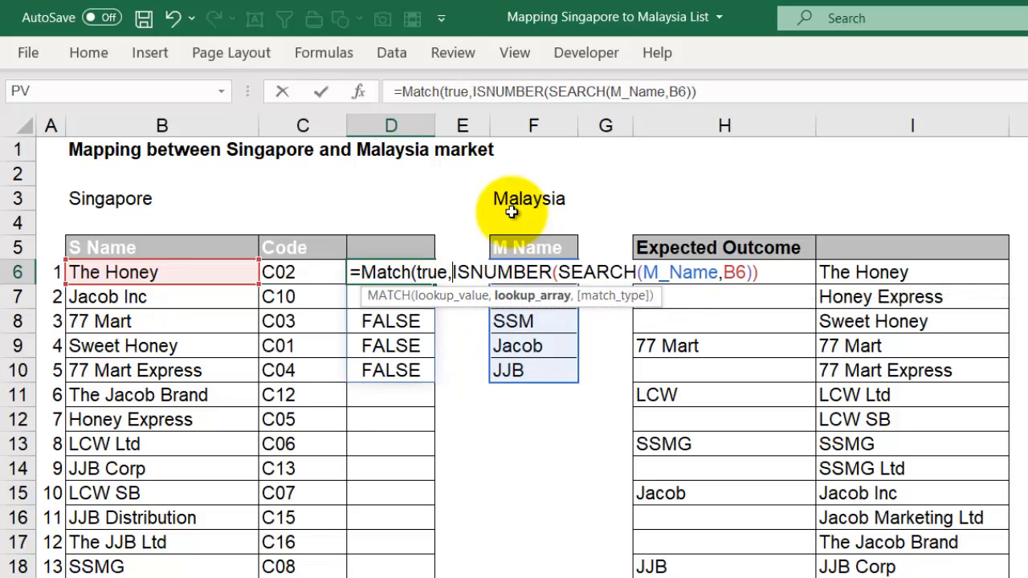
left_click(714, 90)
type(",0)")
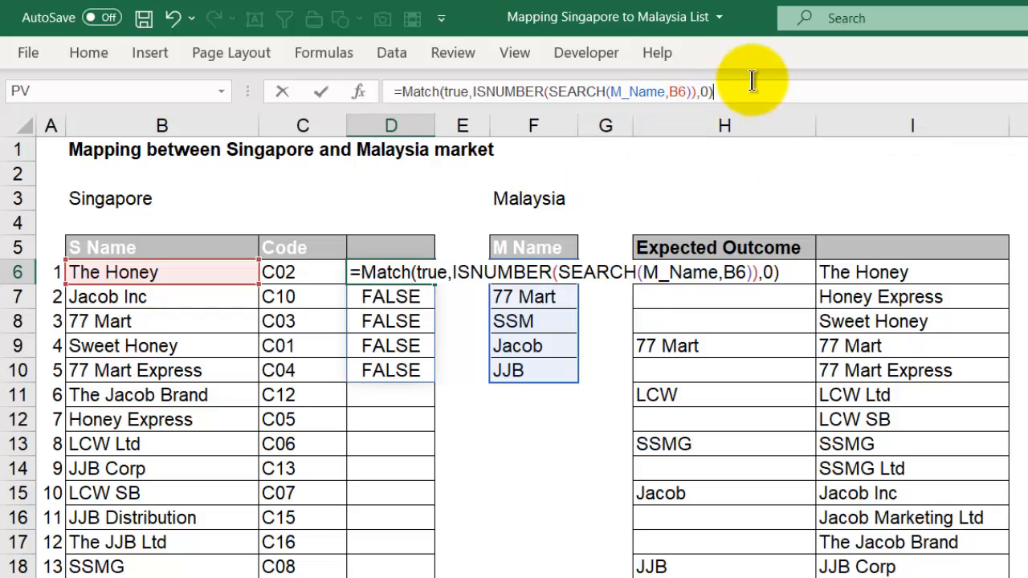
key("Return")
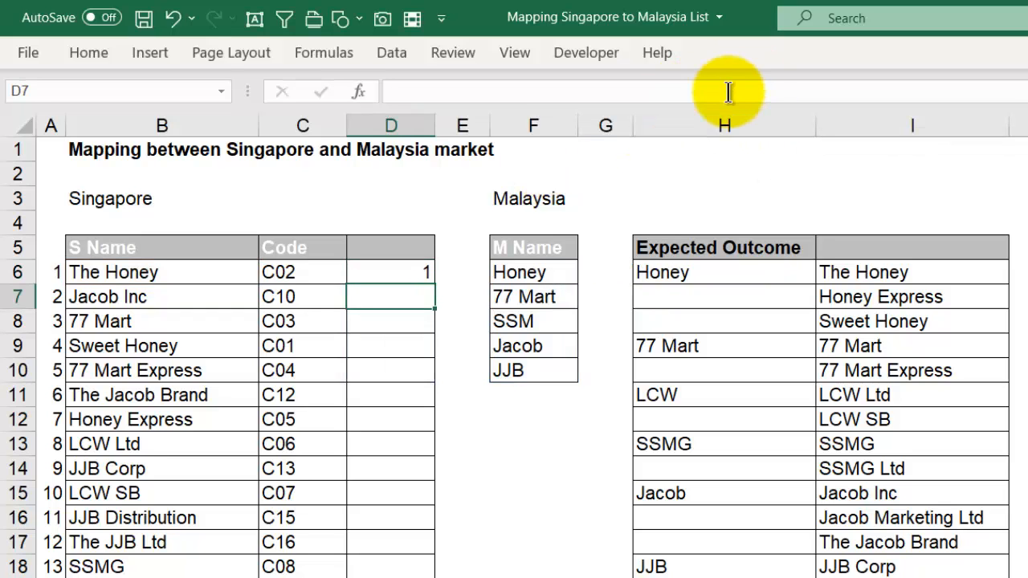
Copy the MATCH formula from D6 down to D9, checking the Jacob Inc position against the Malaysia list
left_click(383, 270)
left_click_drag(433, 284, 410, 311)
left_click(367, 290)
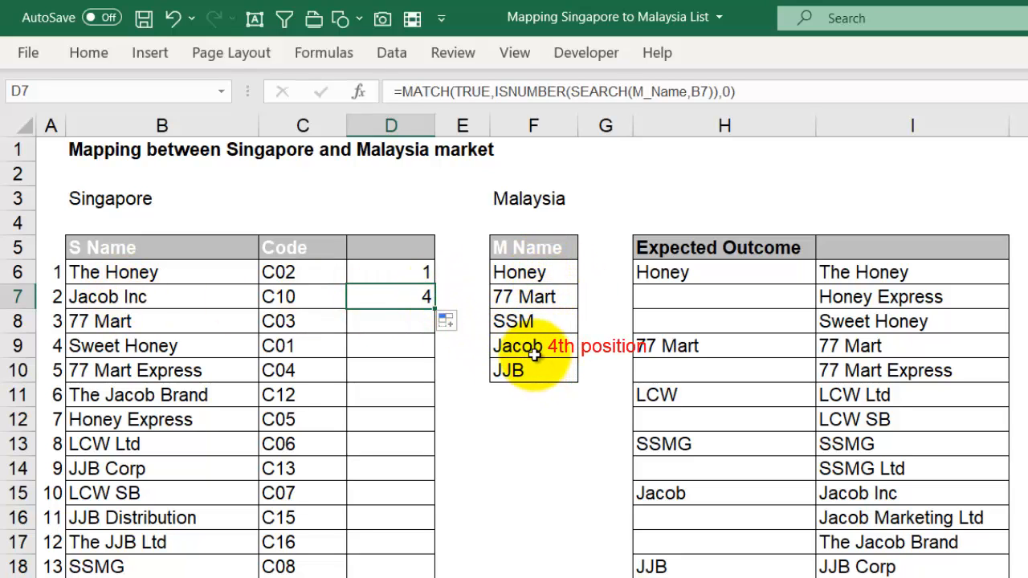
left_click(404, 273)
left_click_drag(423, 296, 439, 354)
left_click(406, 302)
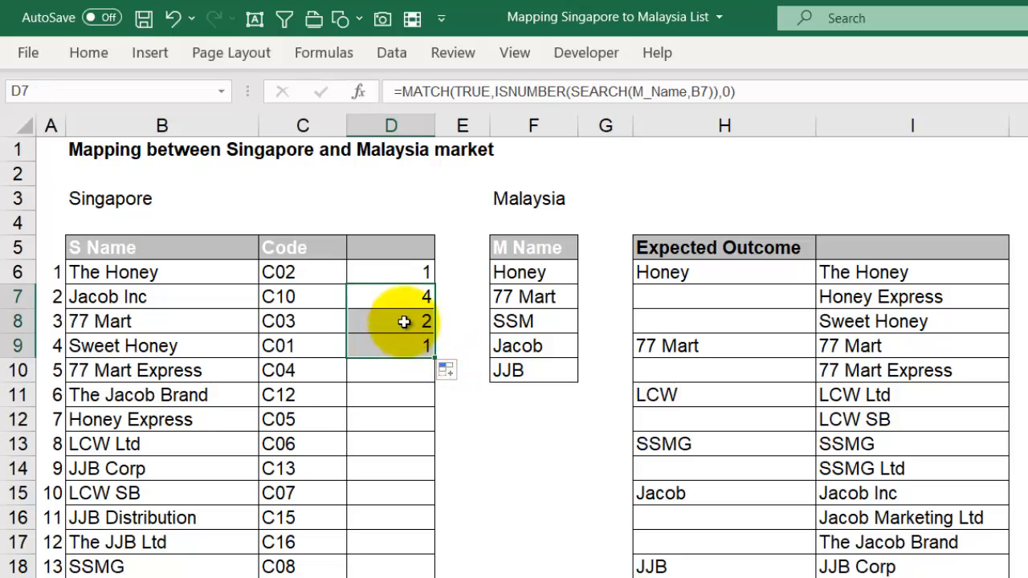
Compare the MATCH results in D8 and D9 with their Singapore names and review the formula in D6
left_click(402, 324)
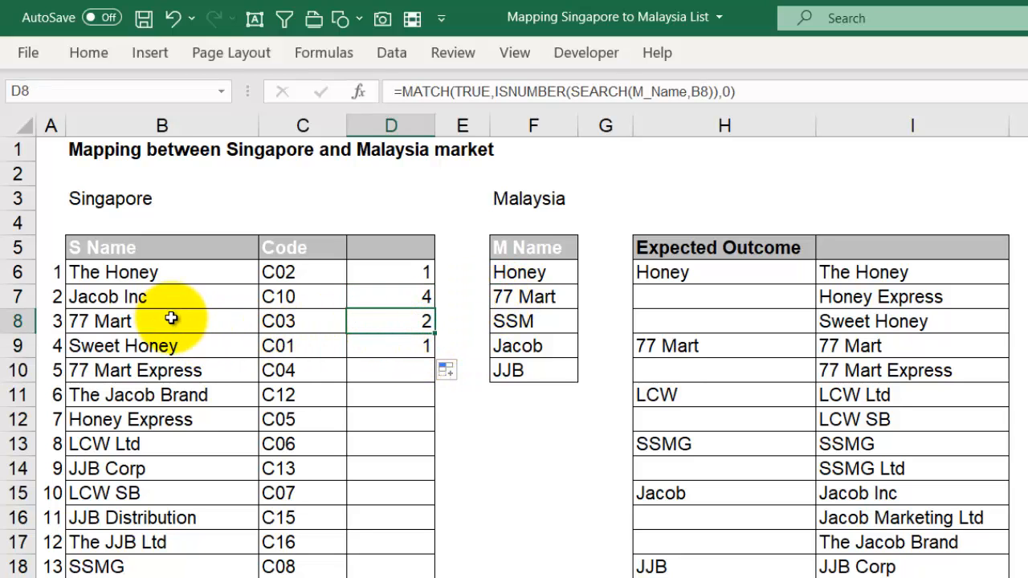
left_click(413, 341)
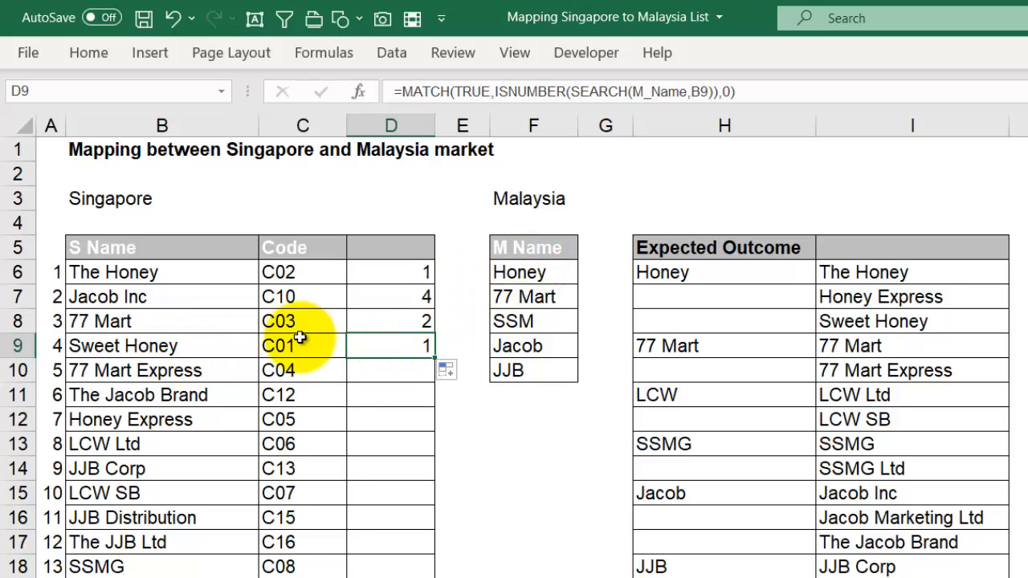
left_click(383, 273)
double_click(383, 273)
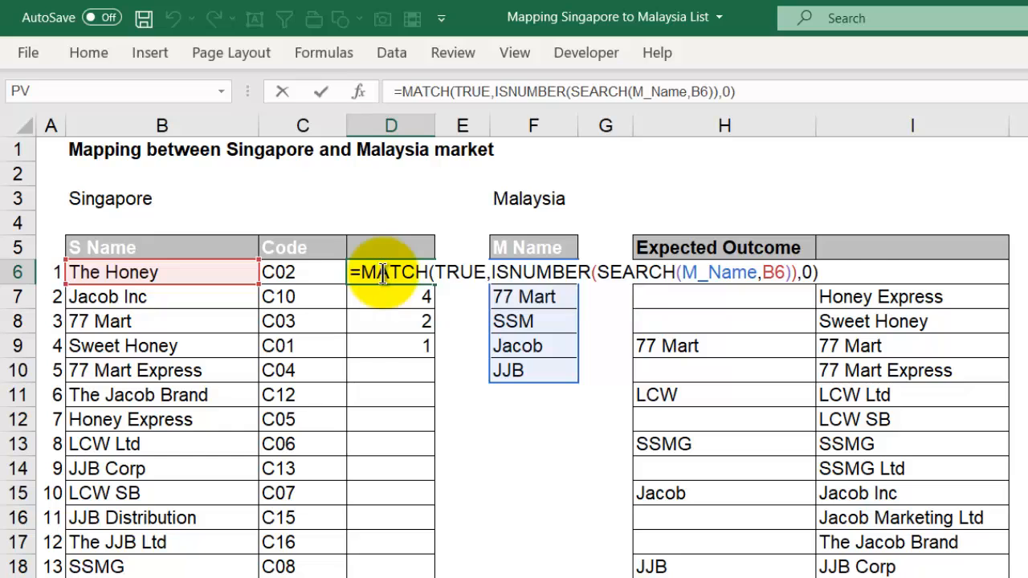
key("Return")
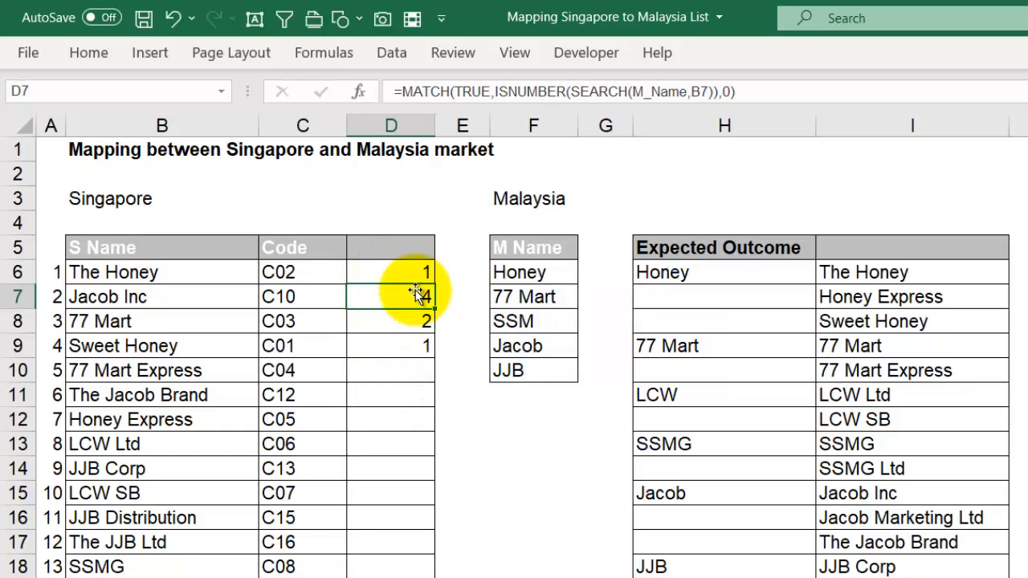
left_click(409, 269)
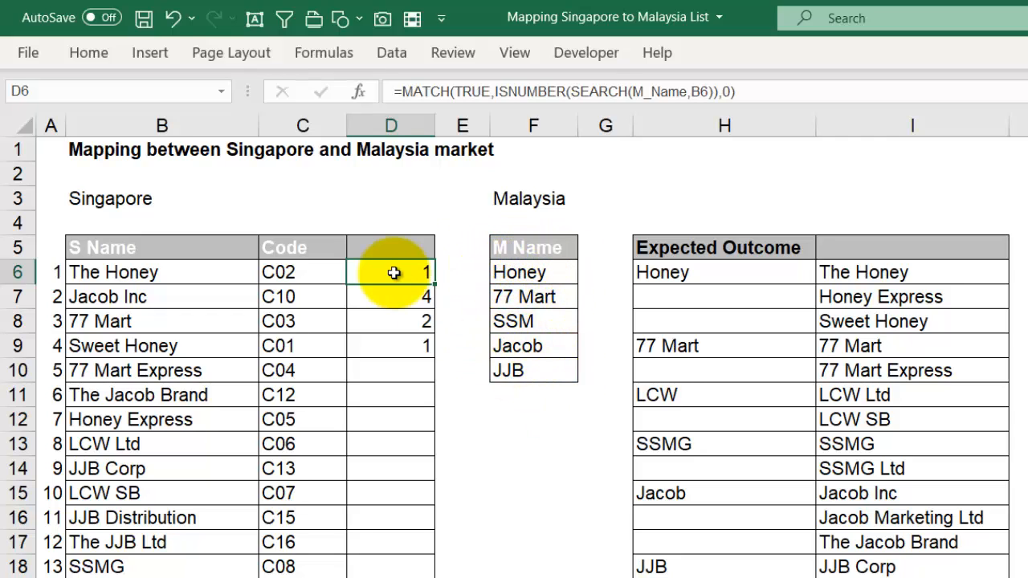
Enter =INDEX(M_Name,D6) in E6 to return the Malaysia name for the matched position
left_click(447, 273)
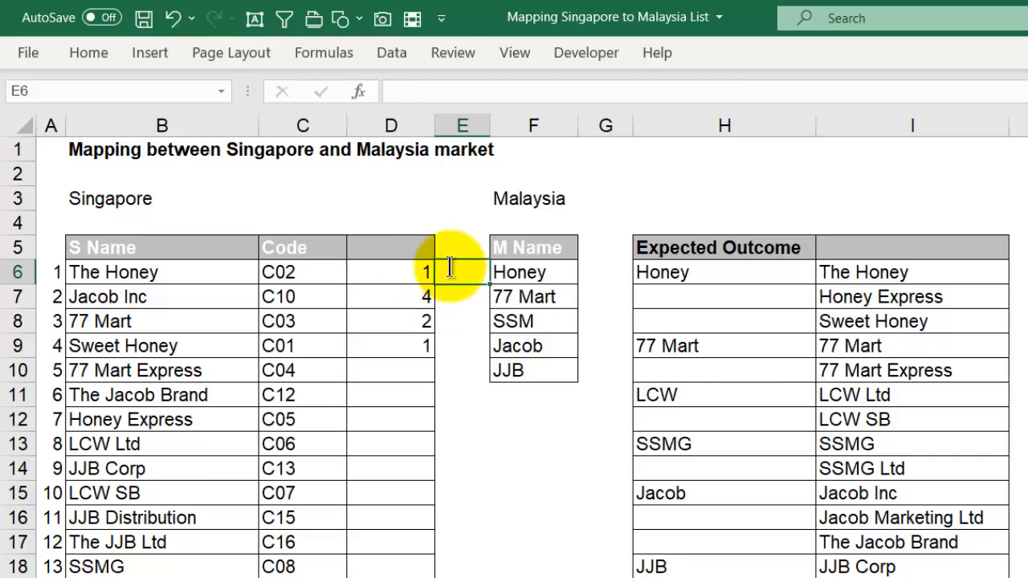
type("=index(")
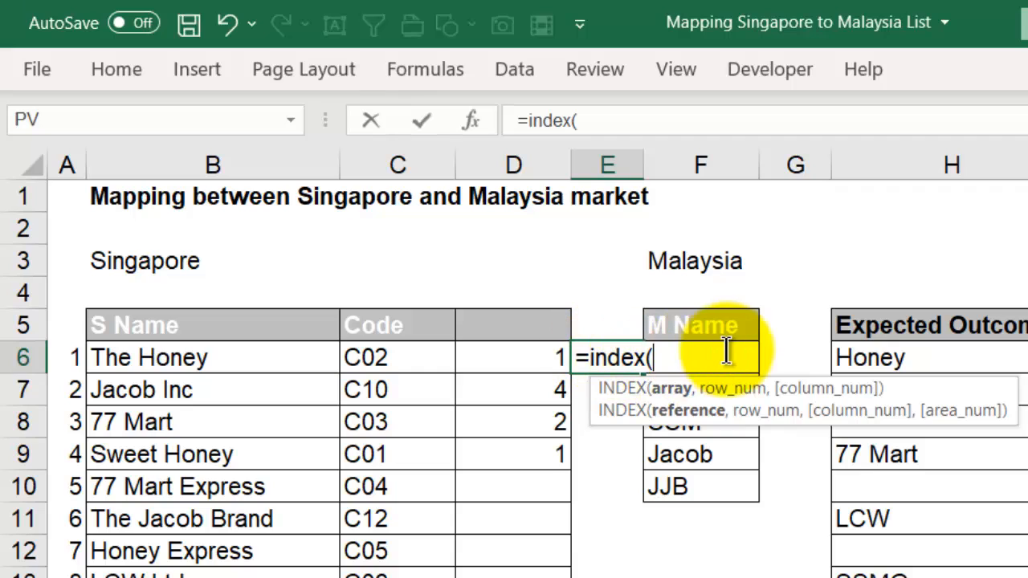
type("M")
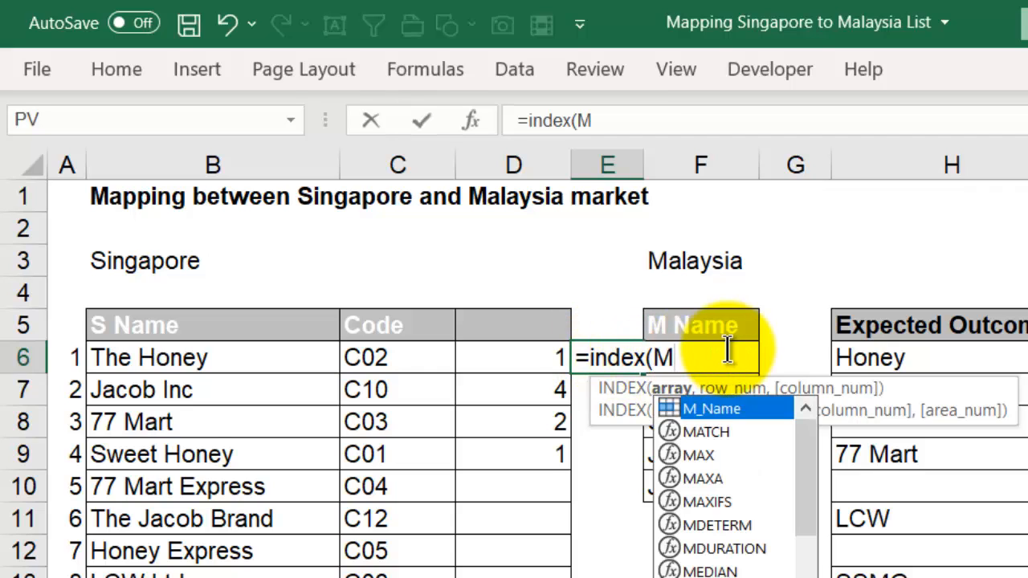
key("Tab")
type(",")
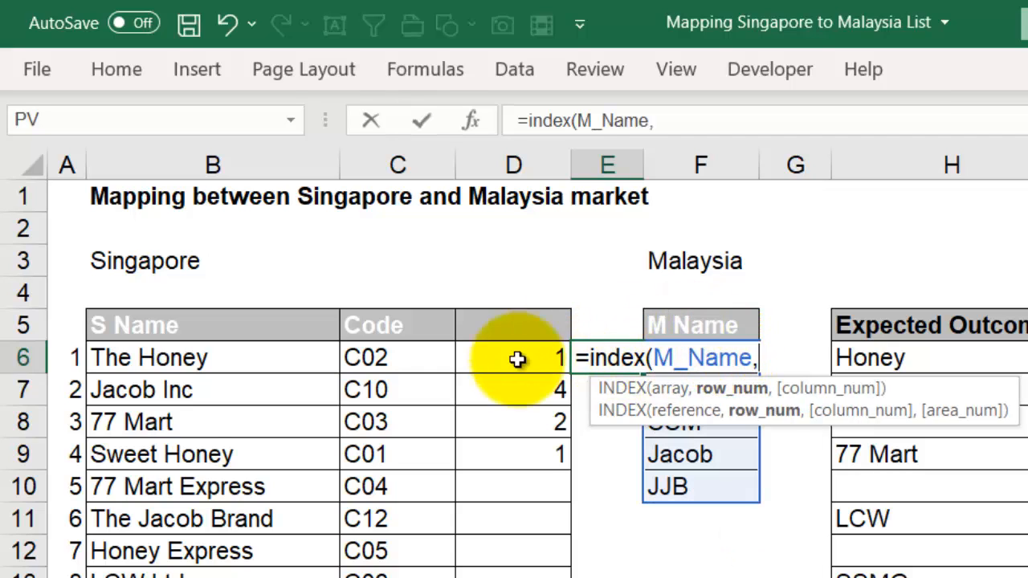
left_click(489, 363)
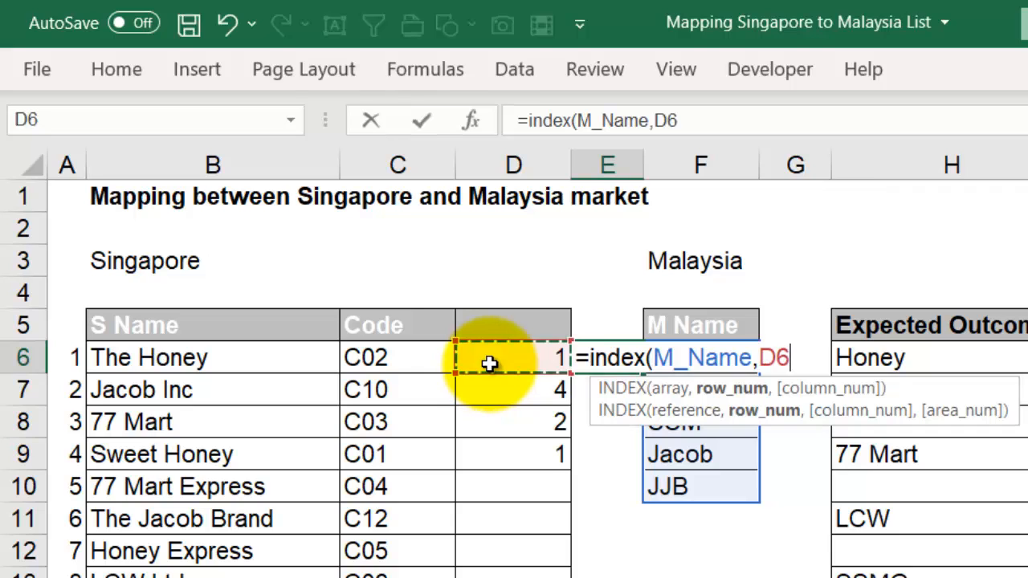
key("Return")
Widen column E slightly and copy the INDEX formula from E6 down to E9
left_click(608, 353)
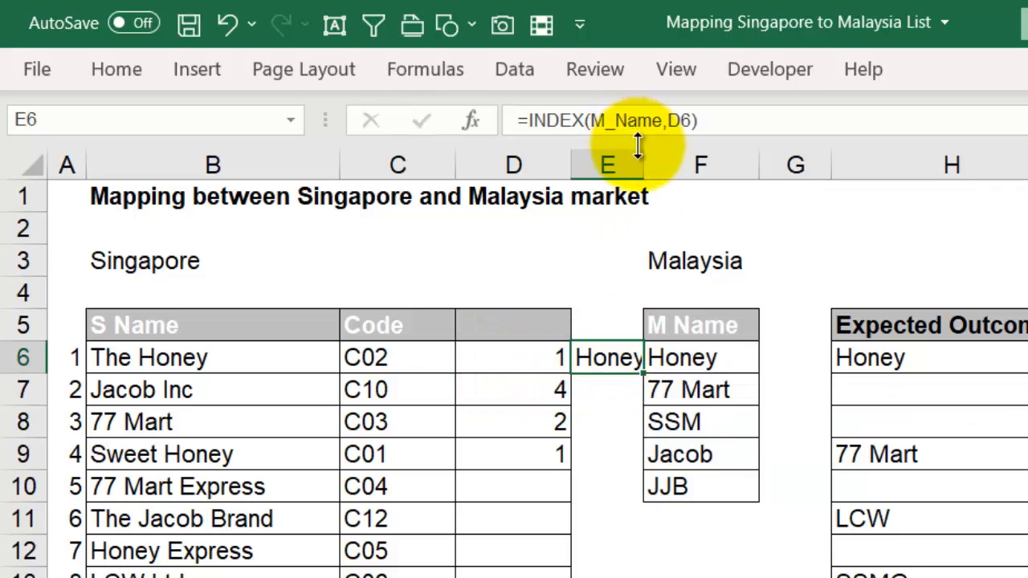
left_click_drag(638, 147, 667, 161)
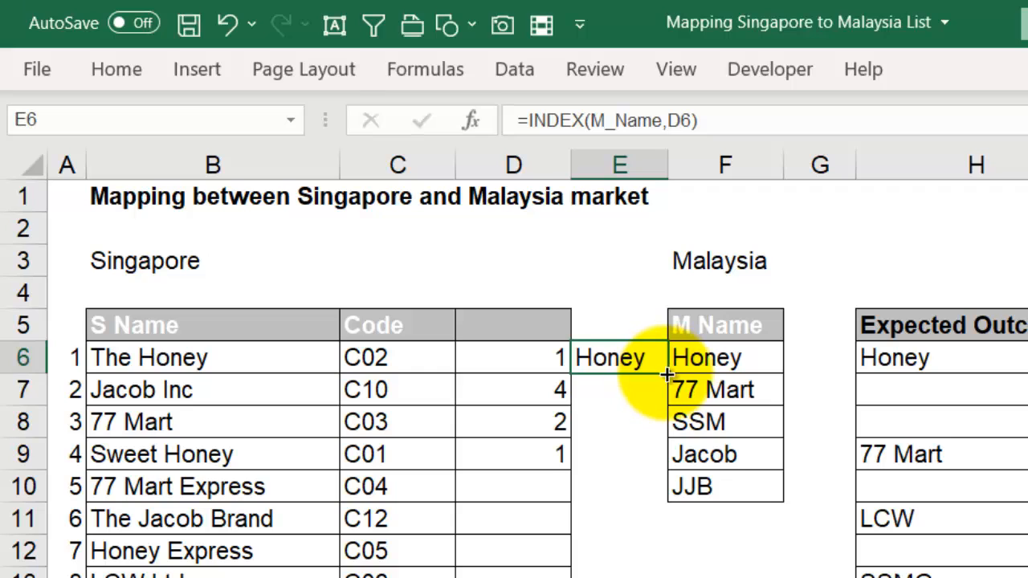
left_click_drag(667, 374, 585, 390)
left_click(591, 394)
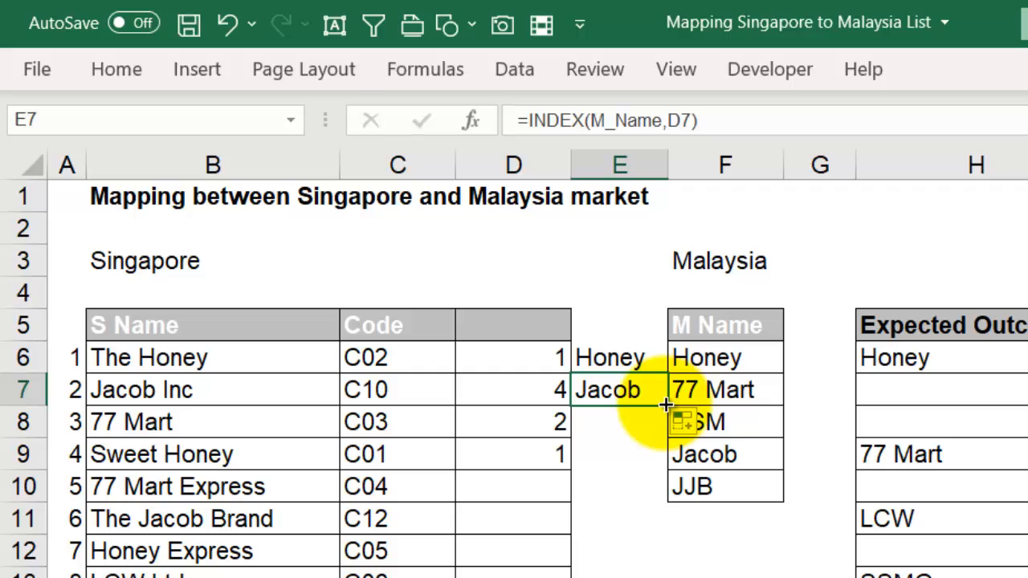
left_click_drag(666, 407, 666, 469)
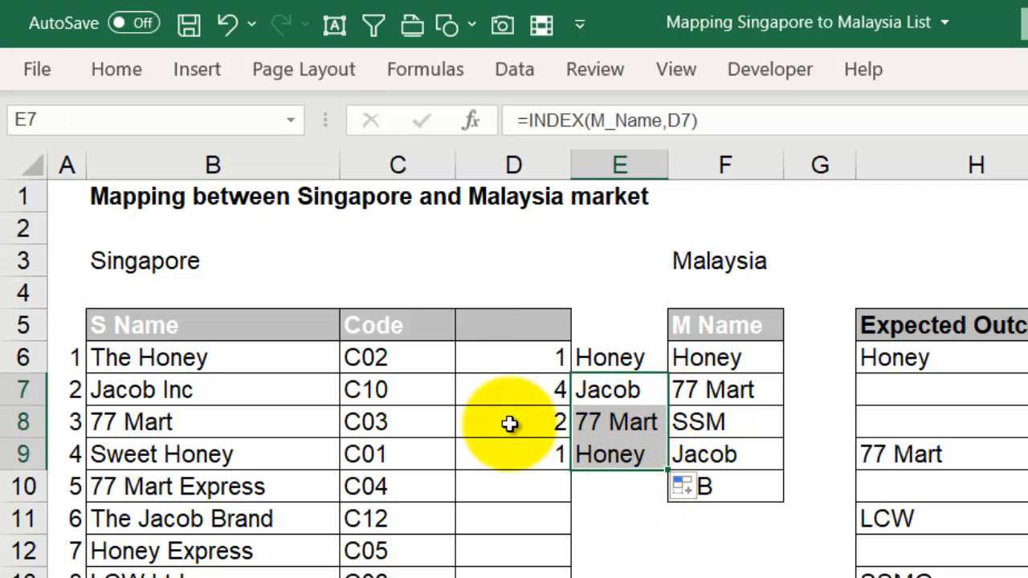
Copy the MATCH and INDEX formulas from D9:E9 down to row 21
left_click_drag(558, 462, 666, 526)
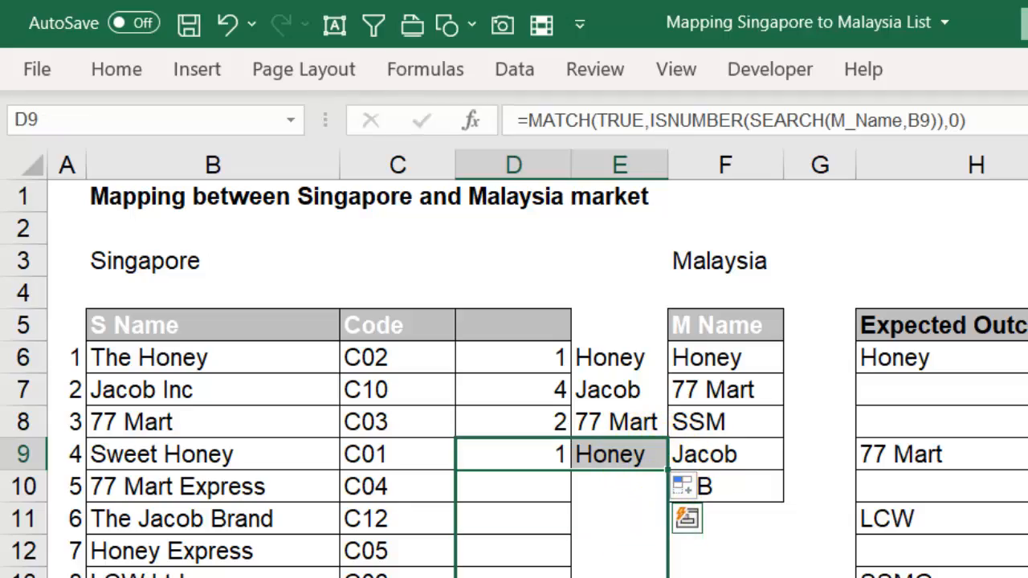
left_click_drag(666, 562, 666, 577)
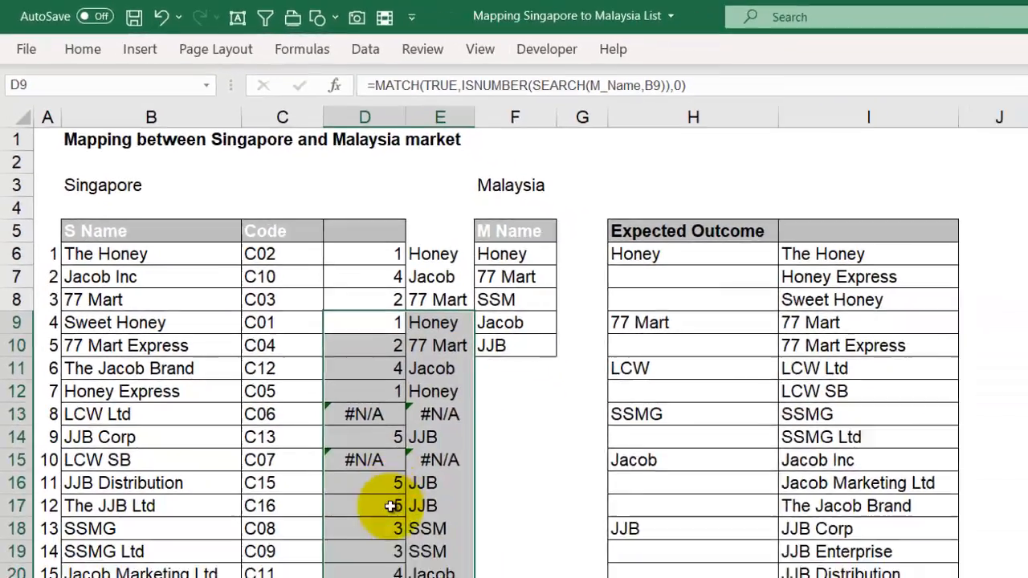
left_click(371, 526)
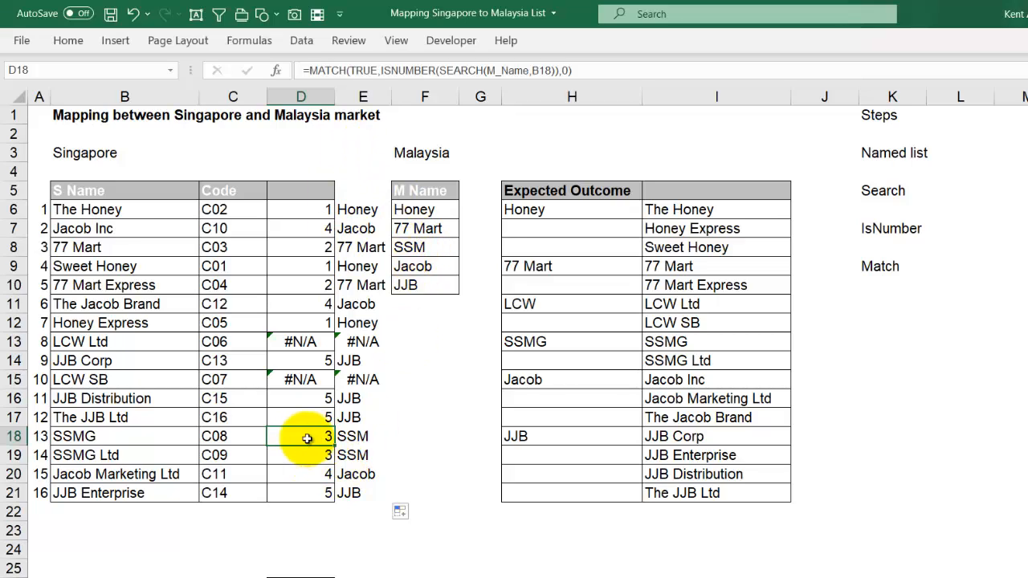
Wrap the MATCH formula in D6 in INDEX, giving =INDEX(M_Name,MATCH(TRUE,ISNUMBER(SEARCH(M_Name,B6)),0))
left_click(283, 212)
left_click(311, 71)
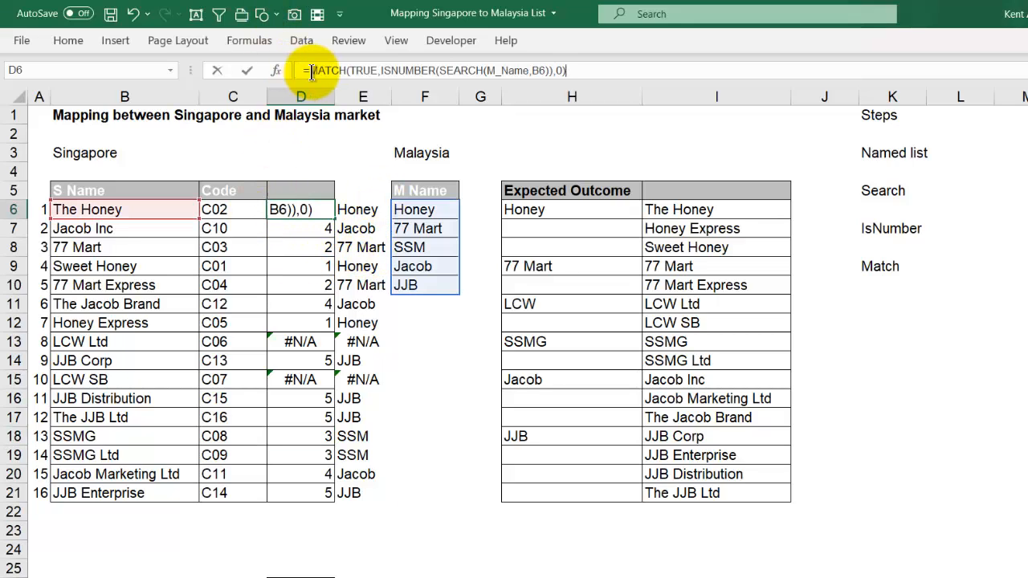
type("index(")
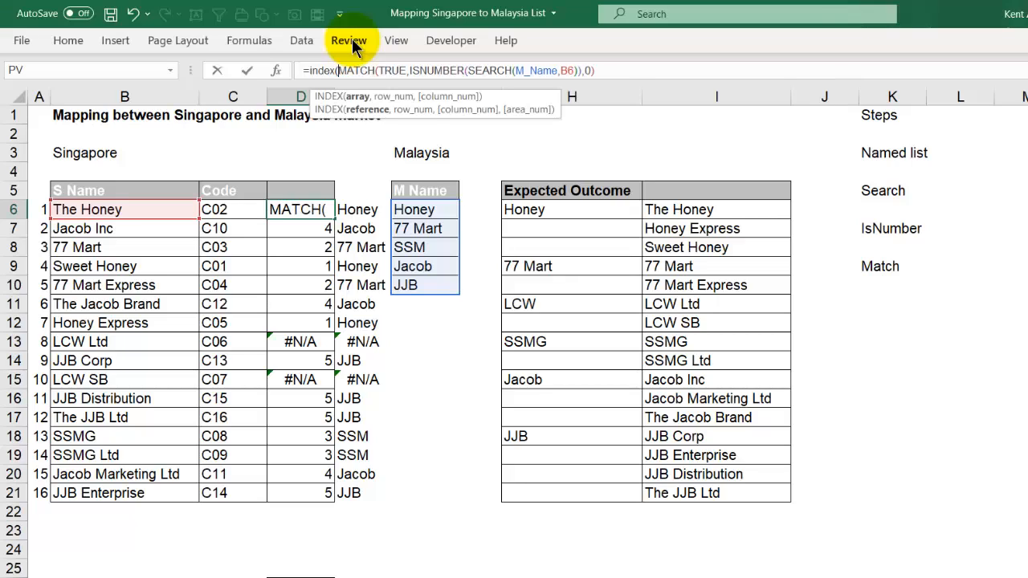
type("M_Name,")
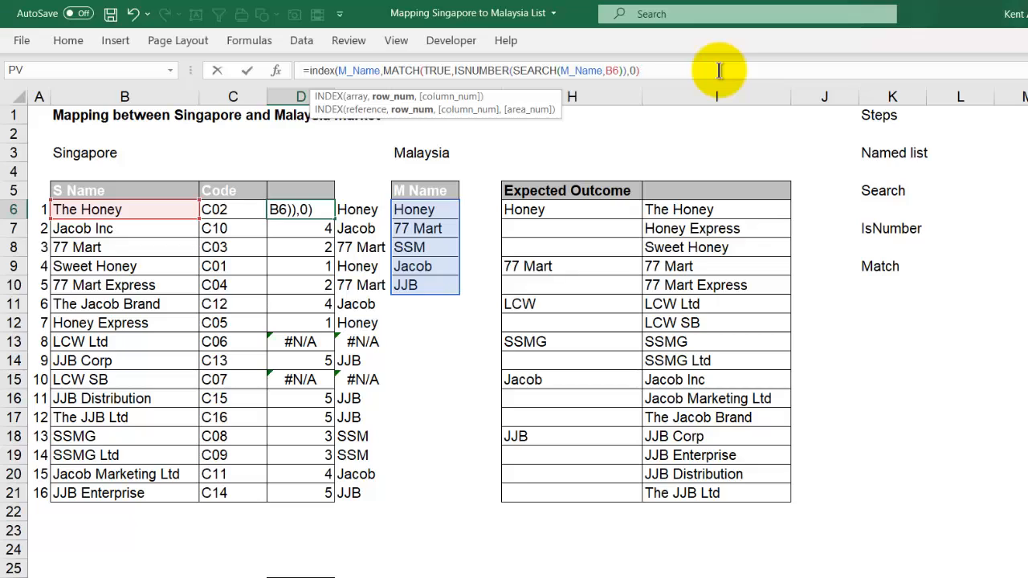
type(")")
key("Return")
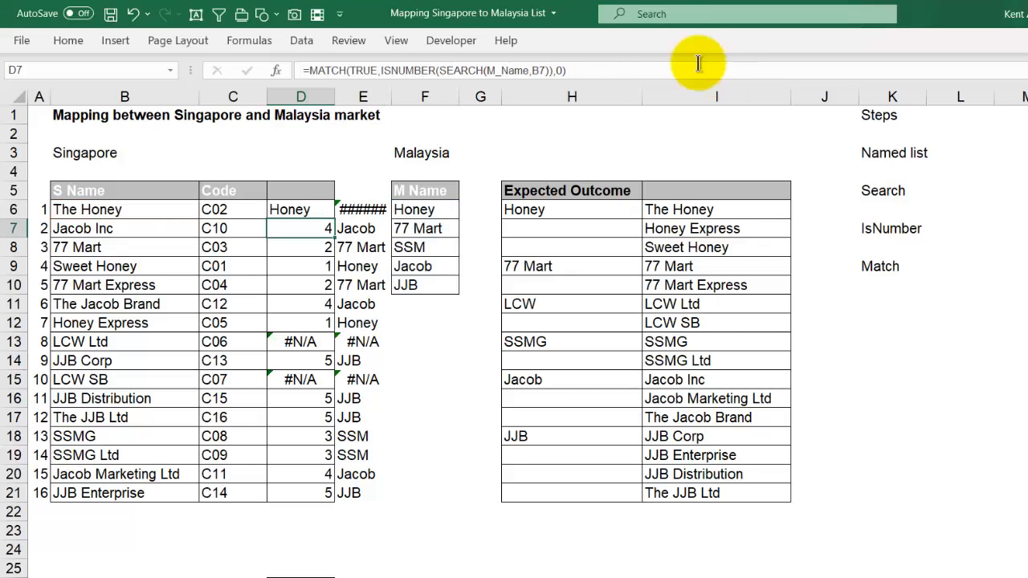
Copy the combined INDEX and MATCH formula from D6 down to D21 and clear the helper formulas in column E
left_click(329, 213)
left_click_drag(334, 218, 336, 497)
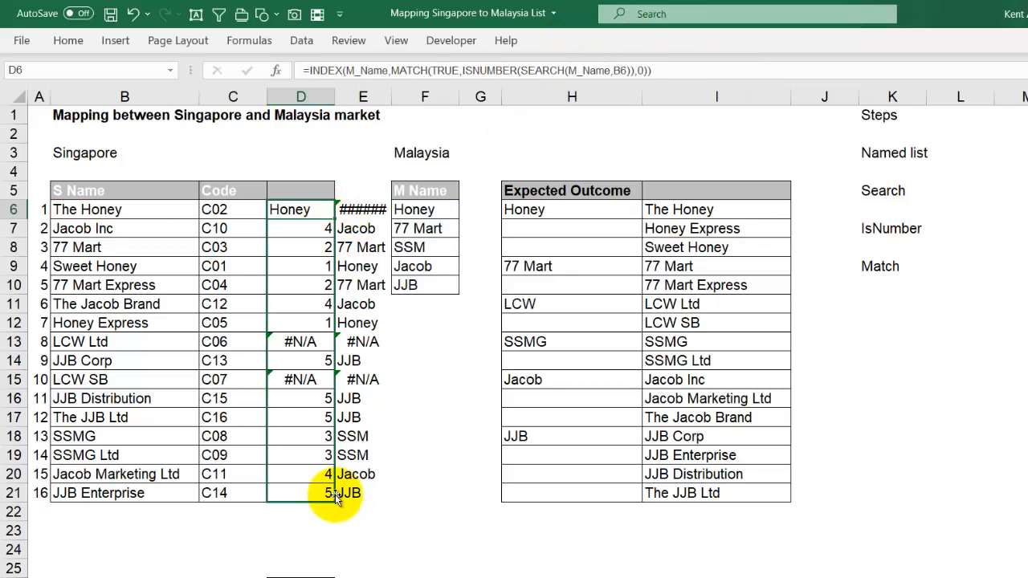
left_click_drag(367, 165, 366, 504)
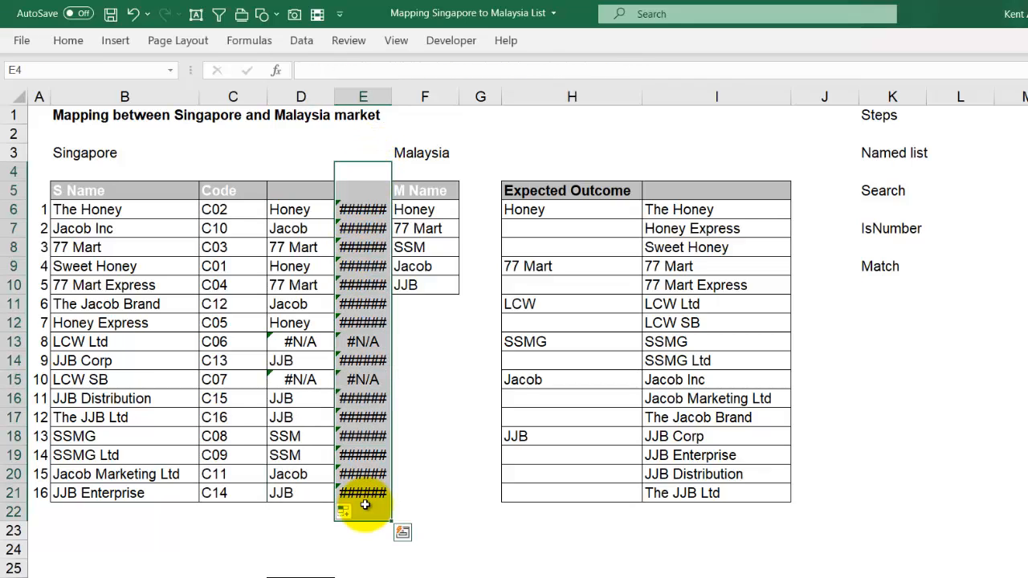
key("Delete")
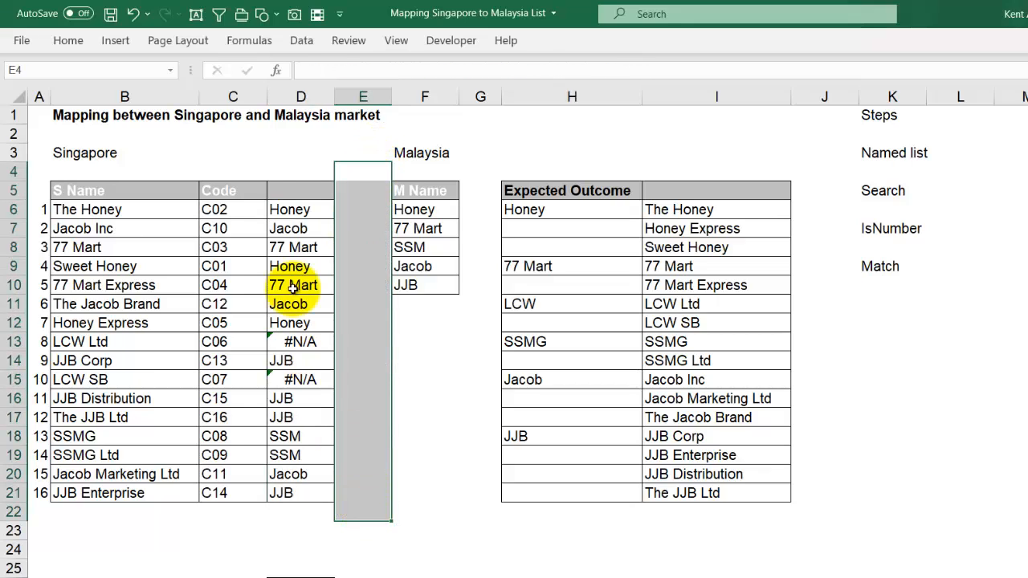
Clear the row numbers beside the Singapore list in A6:A21
left_click(300, 207)
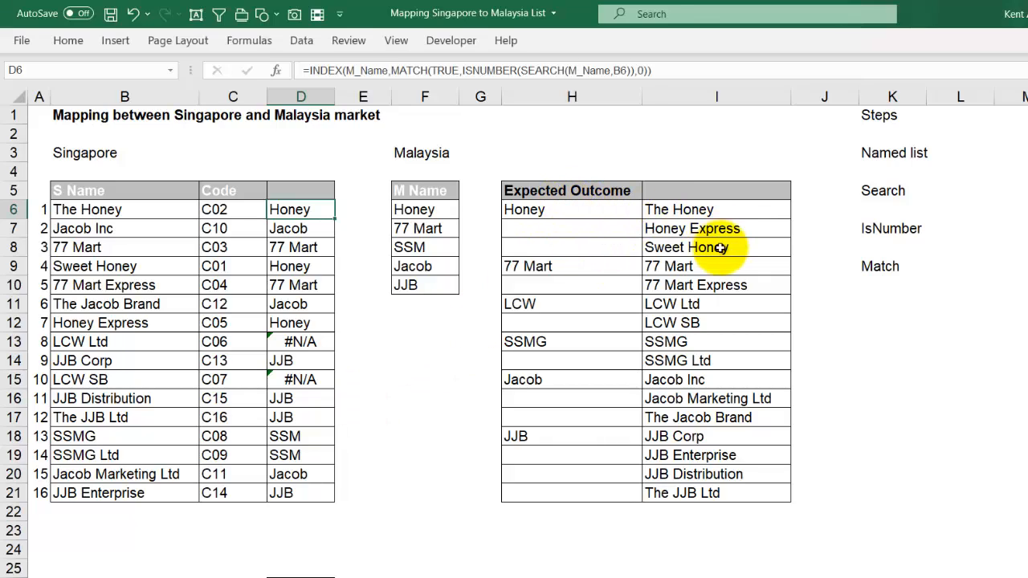
left_click(168, 265)
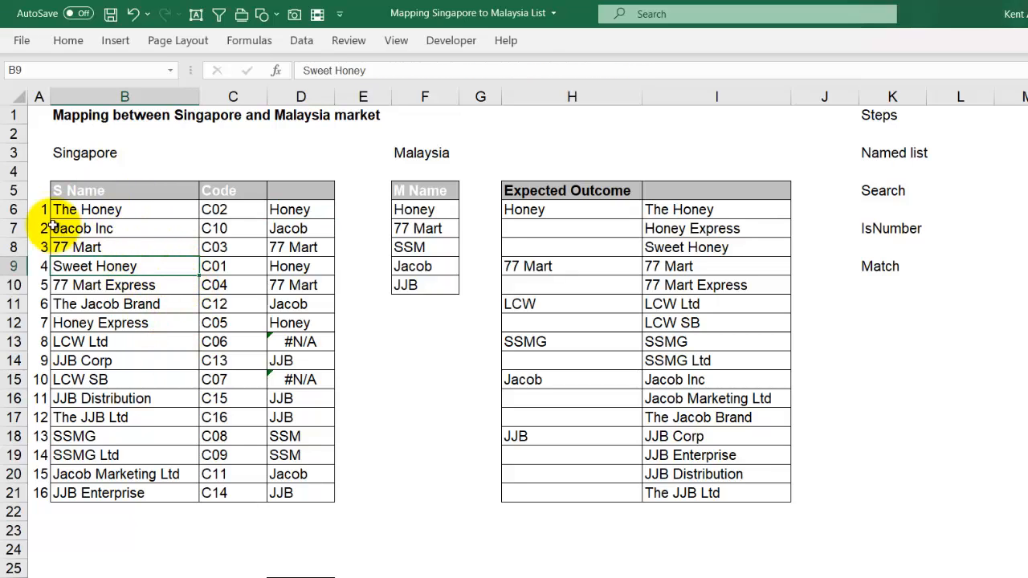
mouse_move(40, 209)
left_mouse_down()
mouse_move(22, 326)
mouse_move(53, 463)
mouse_move(37, 492)
left_mouse_up()
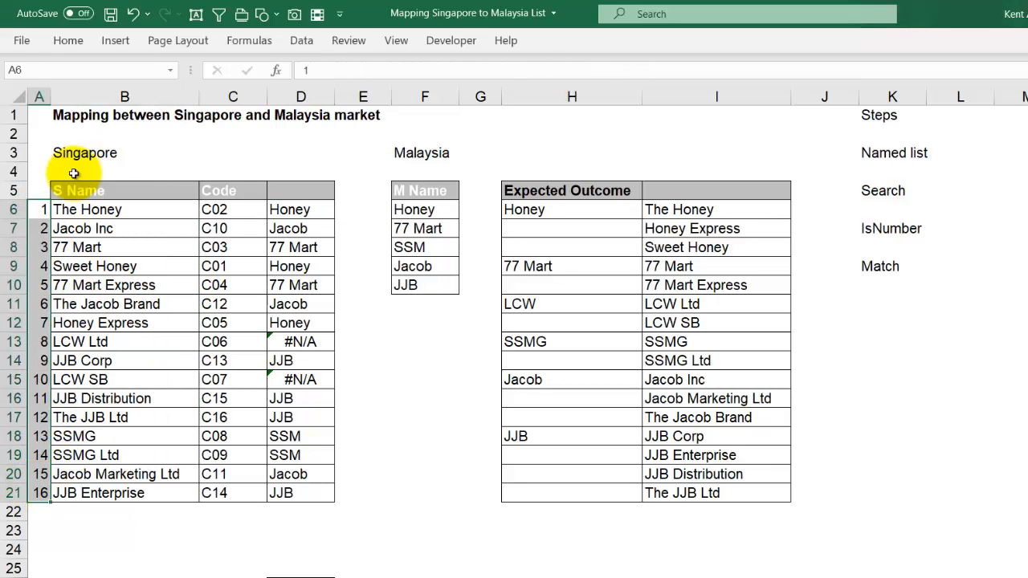
key("Delete")
left_click(70, 205)
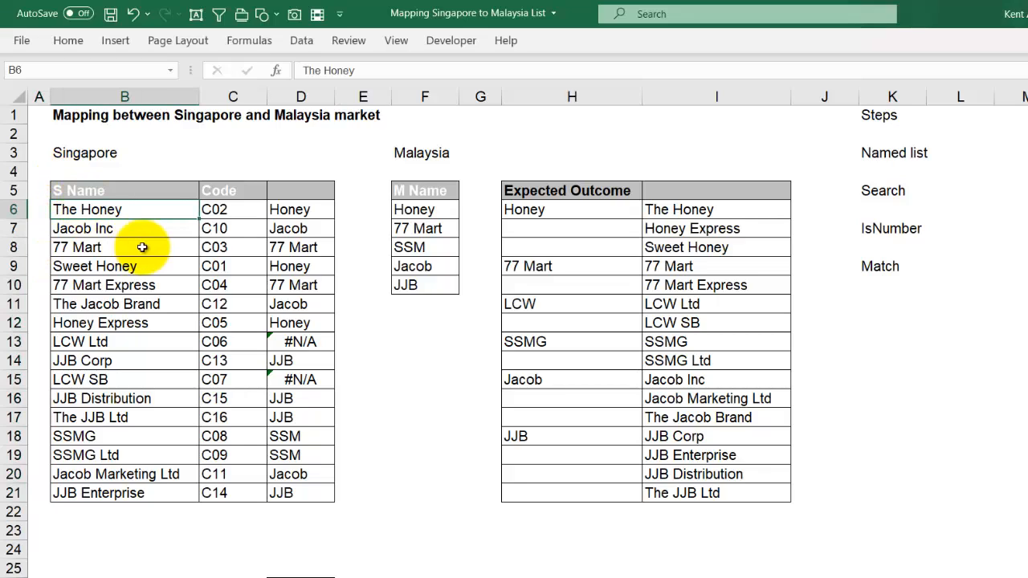
Enter the header Main Group in D5 above the mapped names
left_click(296, 38)
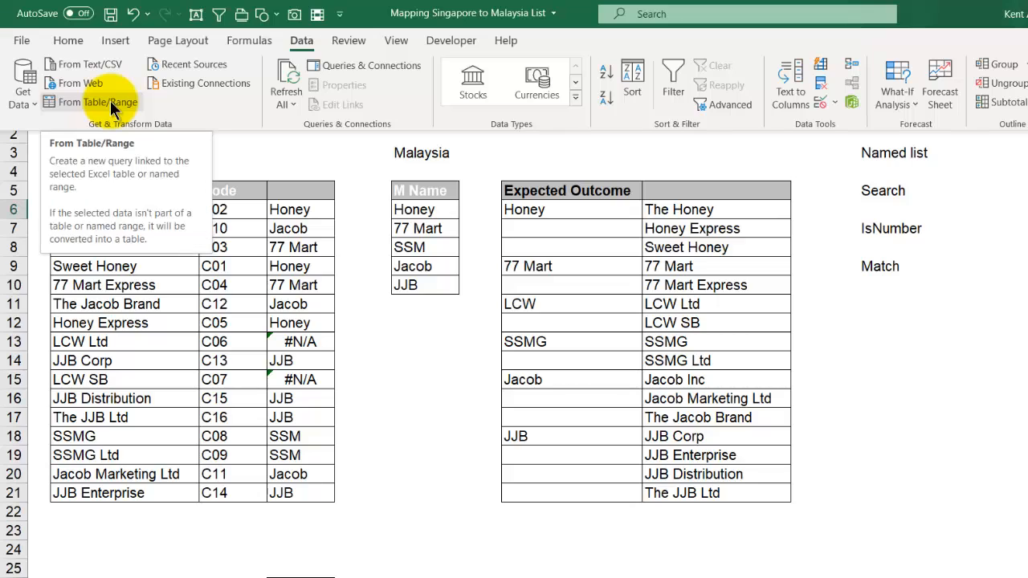
left_click(306, 180)
left_click(305, 186)
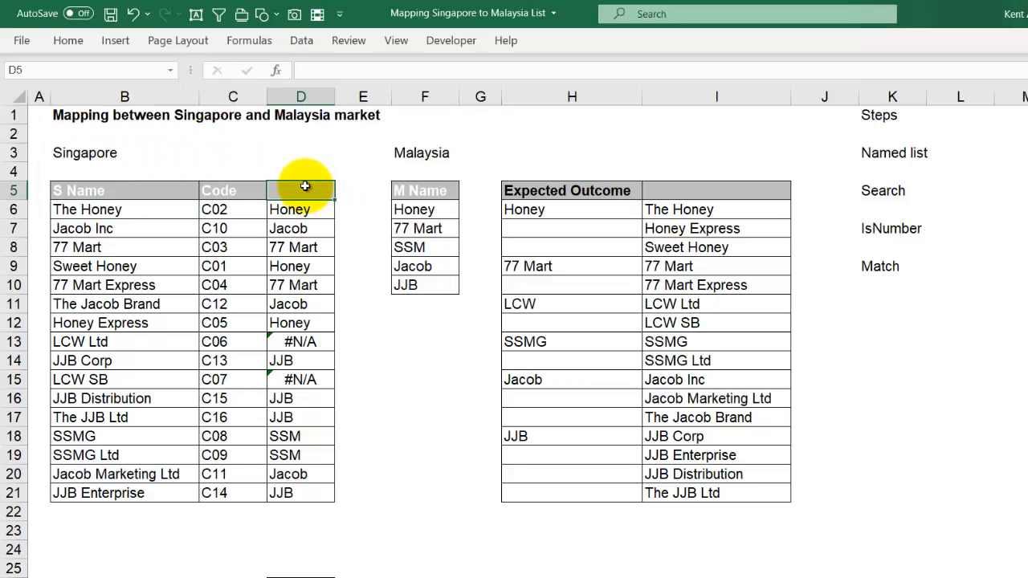
type("Main G")
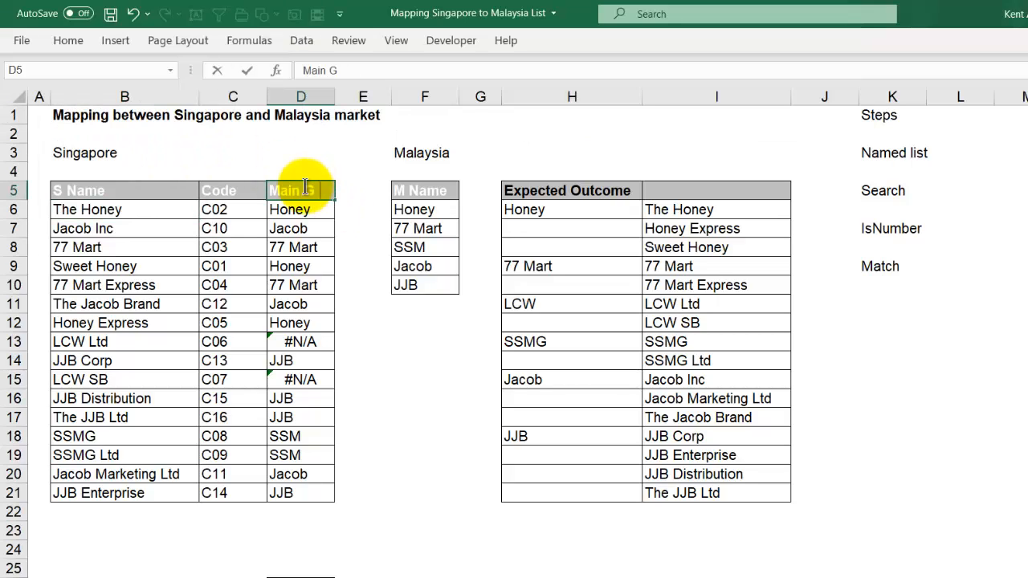
type("roup")
key("Return")
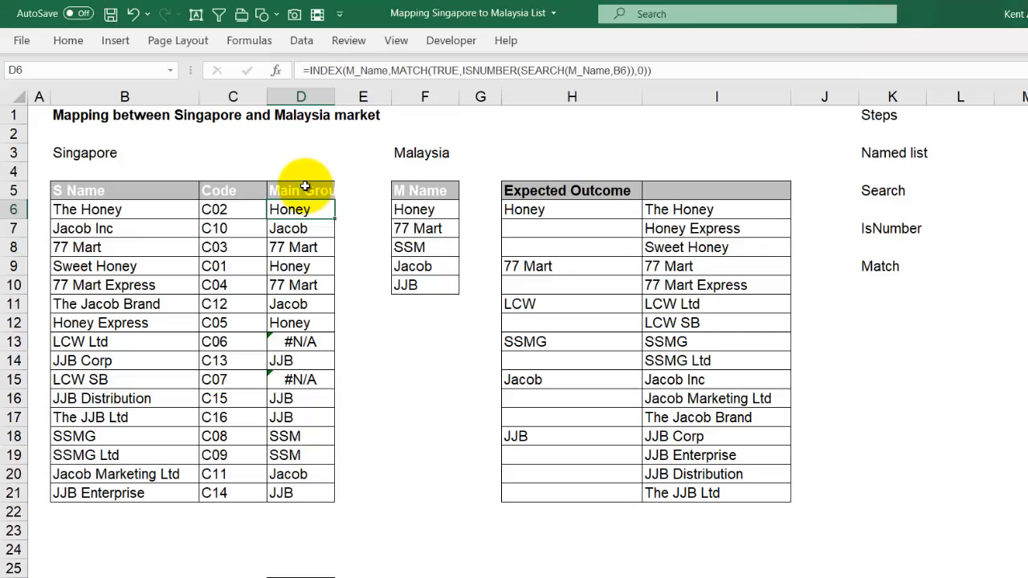
Create a Power Query query from the Singapore list in B5:D21 as a table with headers
left_click(176, 242)
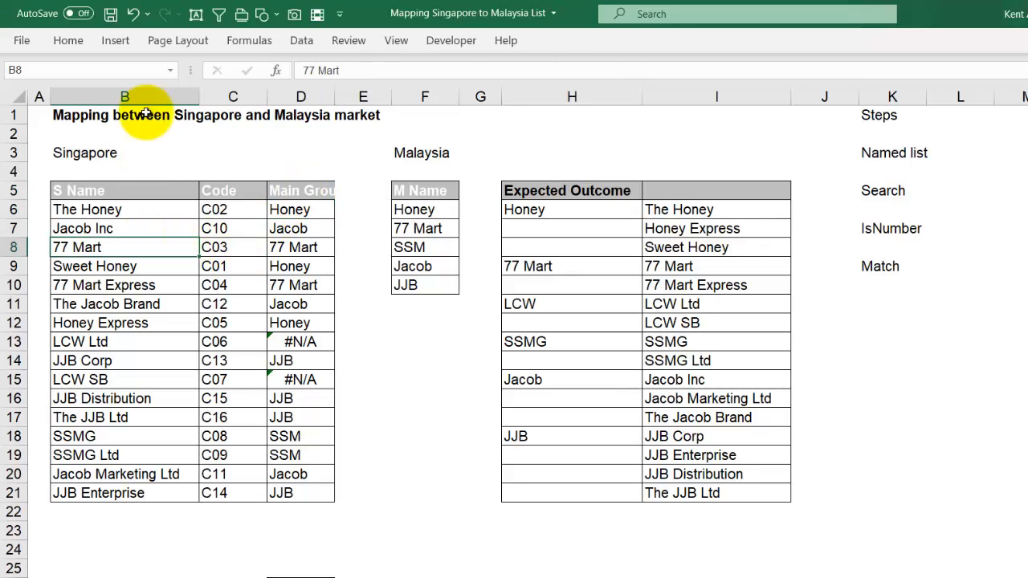
left_click(287, 37)
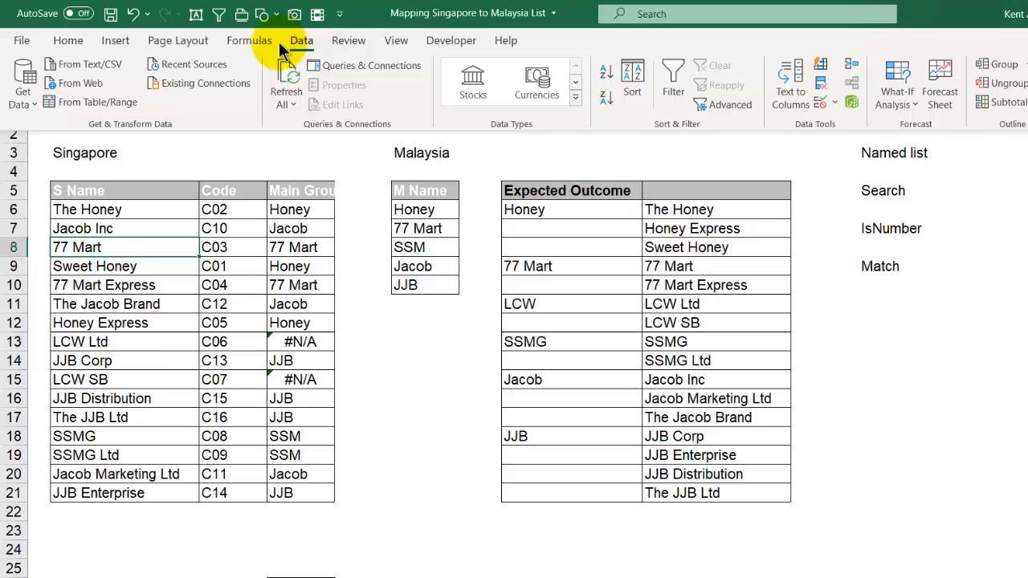
left_click(109, 104)
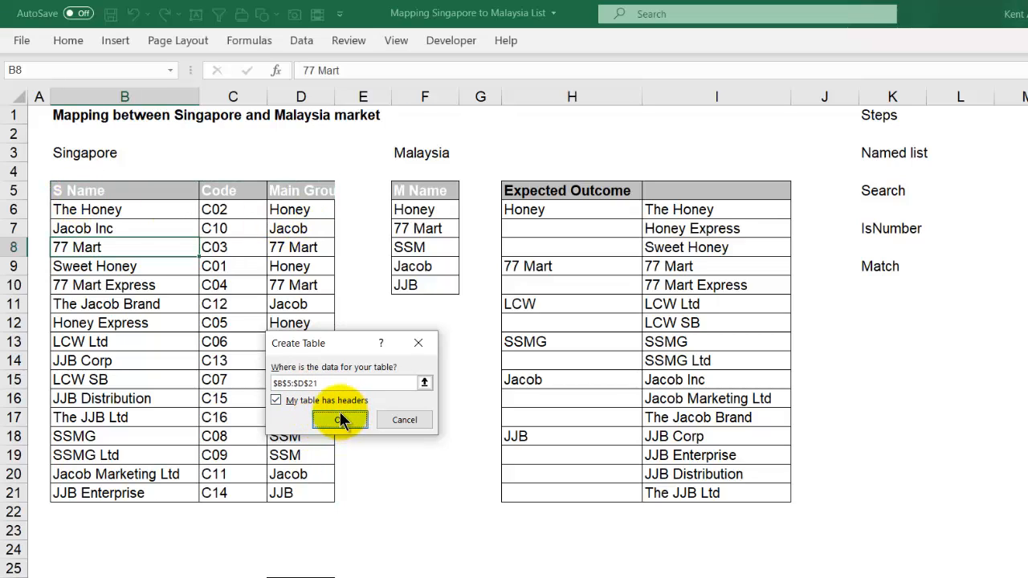
left_click(341, 419)
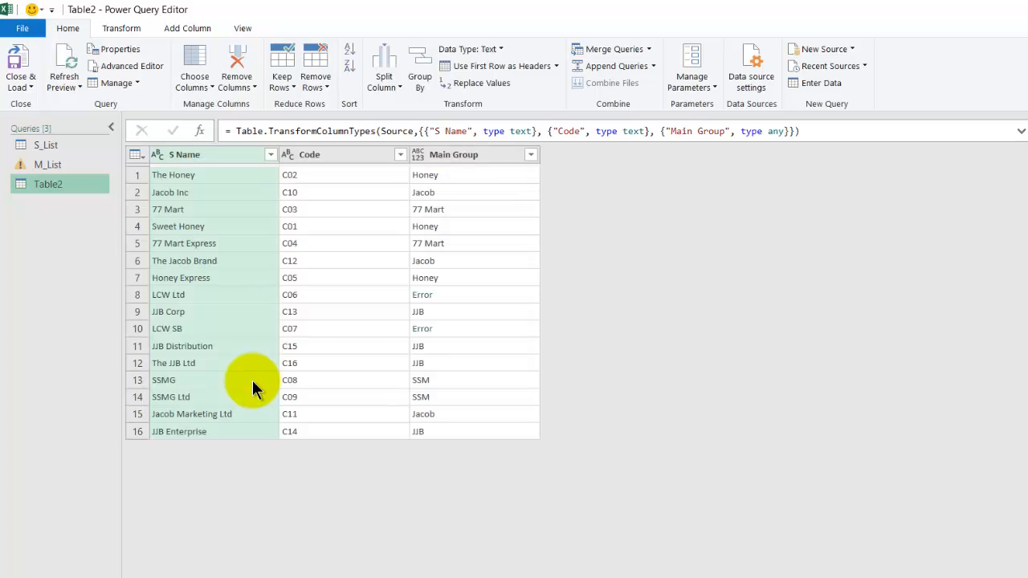
Try to sort the query's Main Group column in ascending order, and undo the sort
left_click(501, 162)
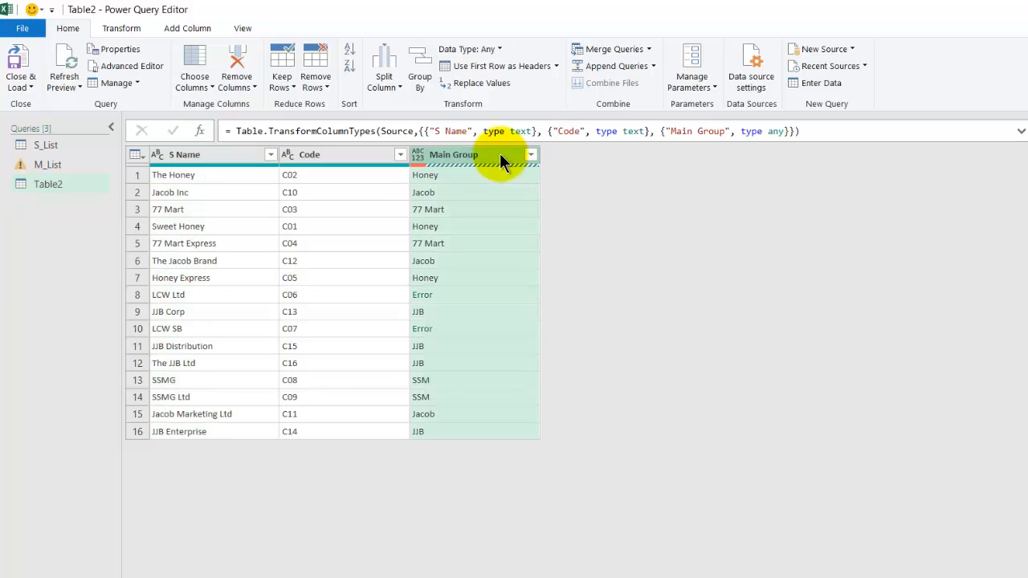
right_click(501, 161)
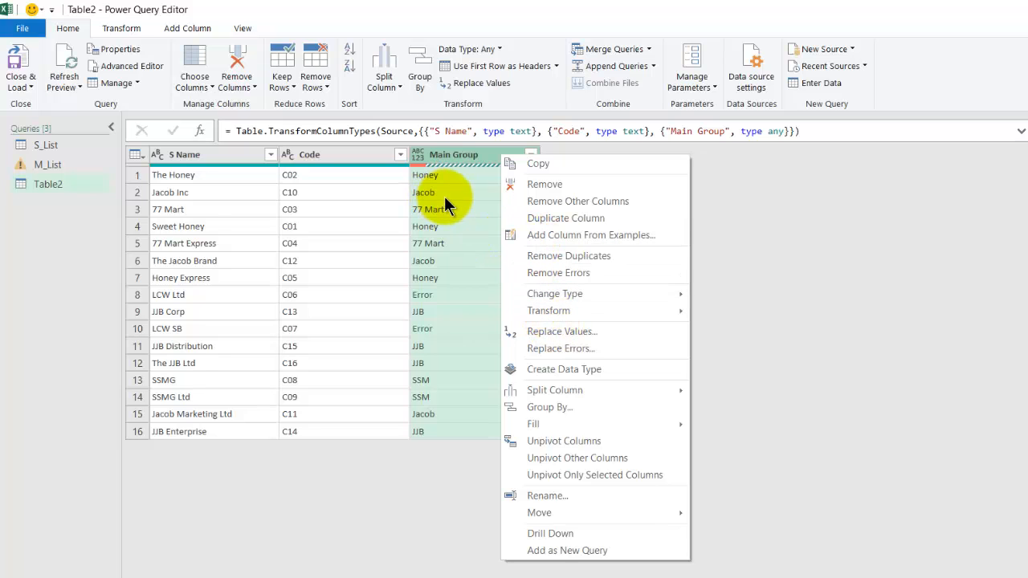
left_click(472, 159)
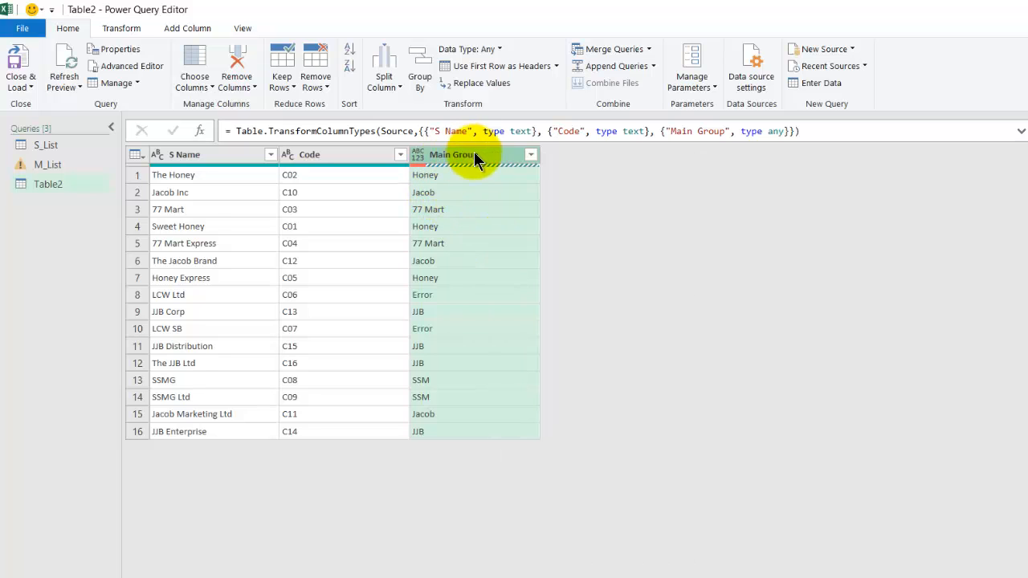
left_click(531, 155)
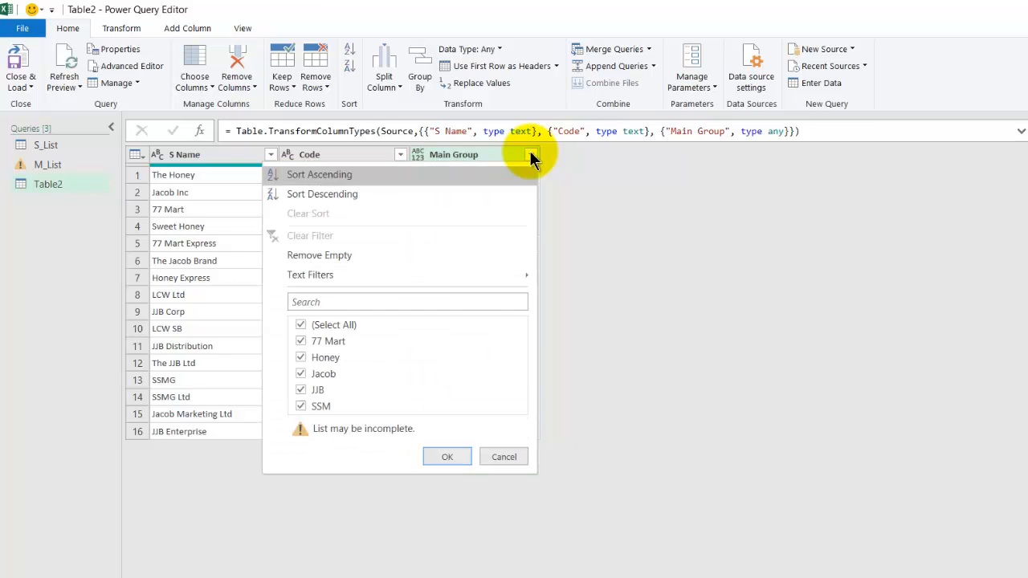
left_click(395, 175)
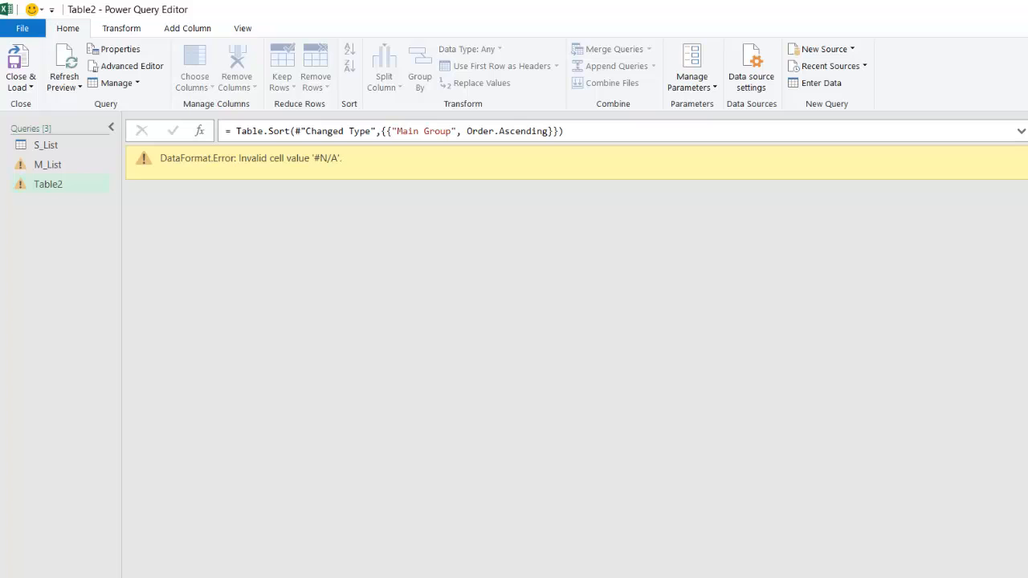
key("ctrl+z")
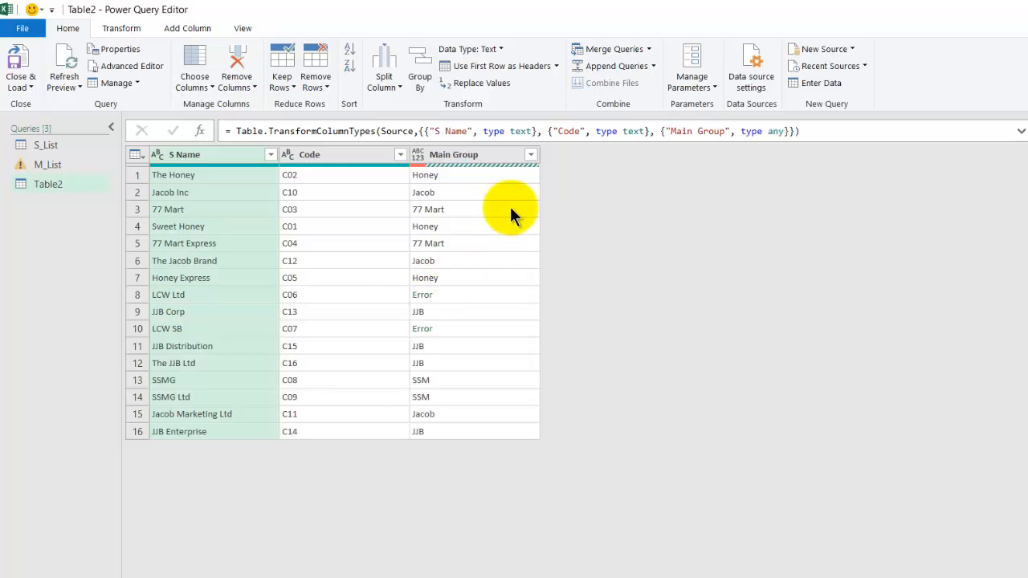
Try removing empty values from the Main Group column before sorting it ascending, and delete both applied steps
left_click(530, 155)
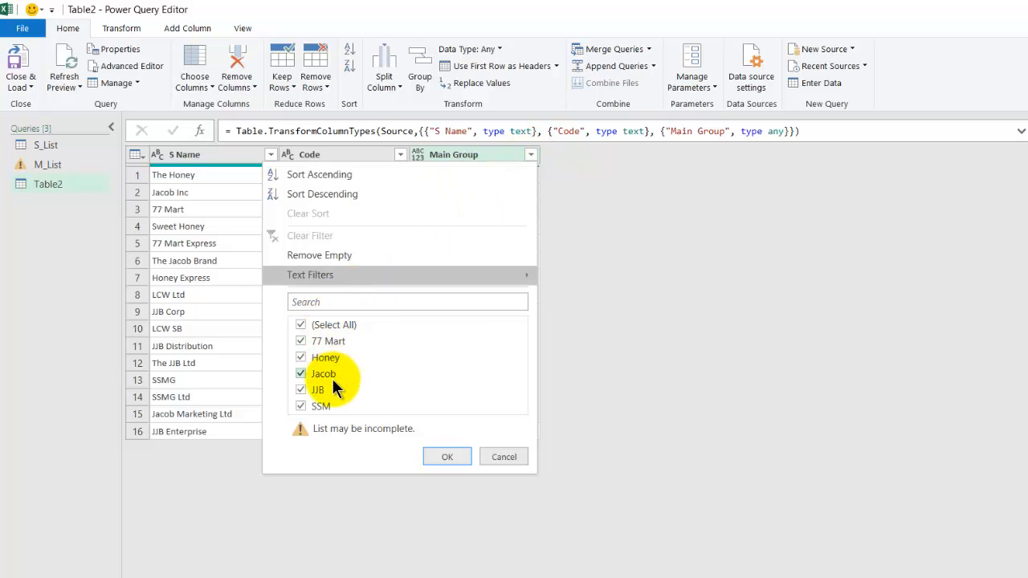
left_click(320, 256)
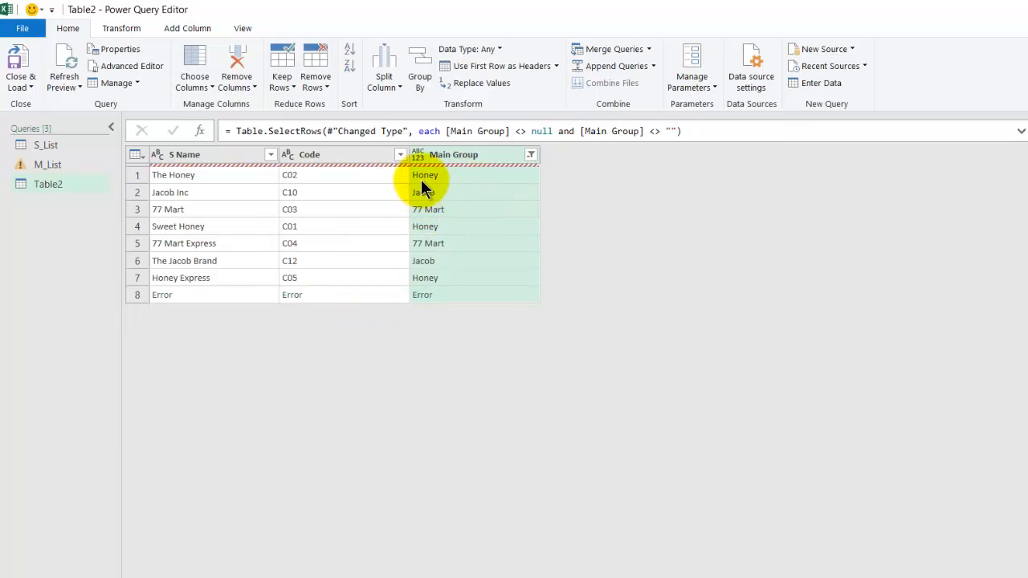
left_click(531, 155)
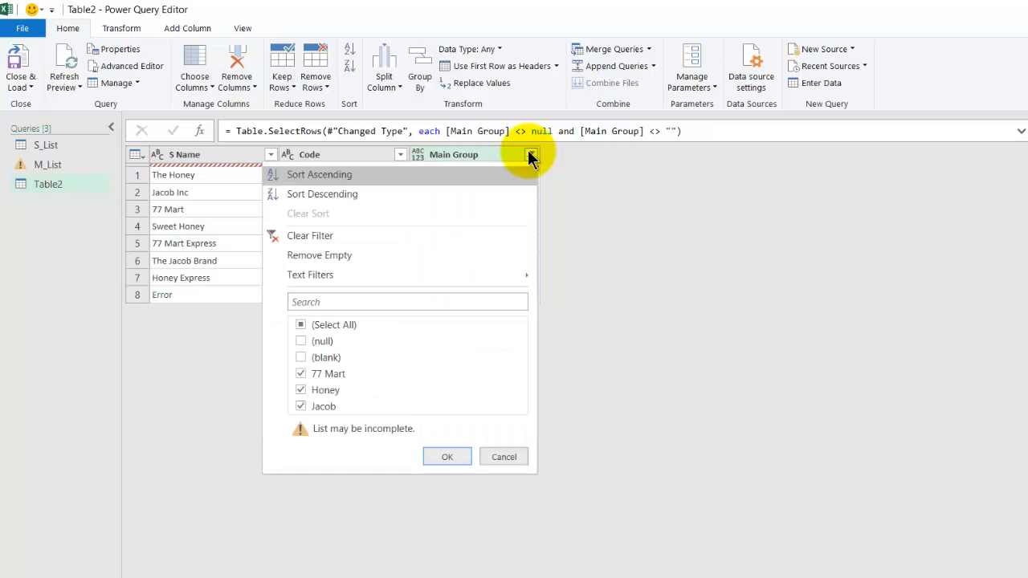
left_click(531, 155)
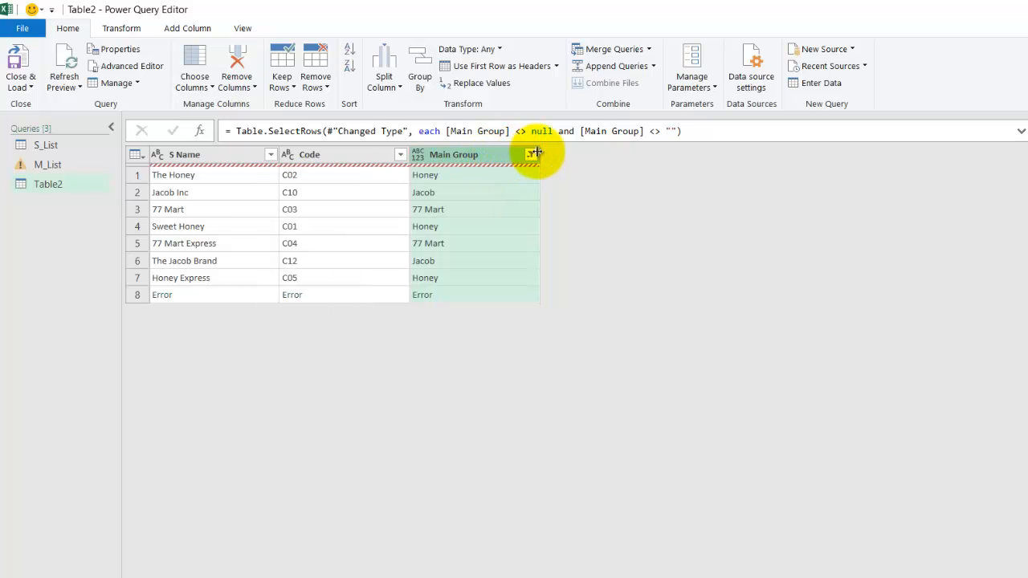
left_click(531, 155)
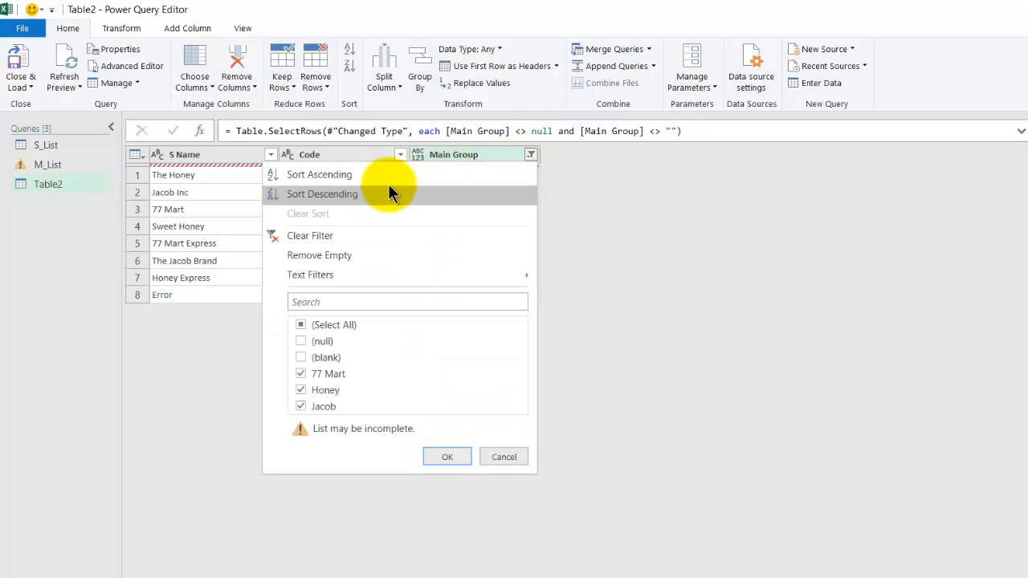
left_click(388, 173)
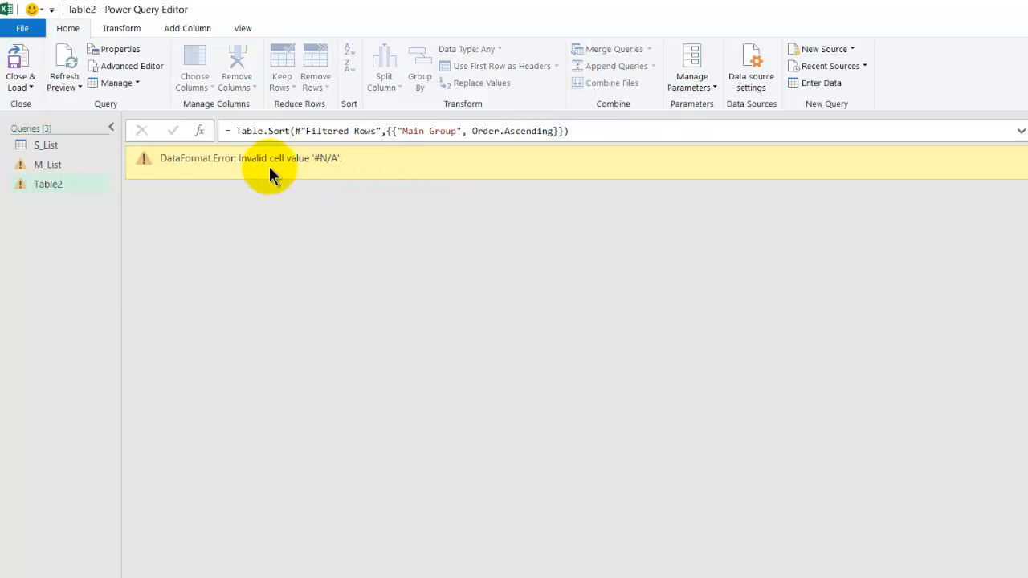
key("Delete")
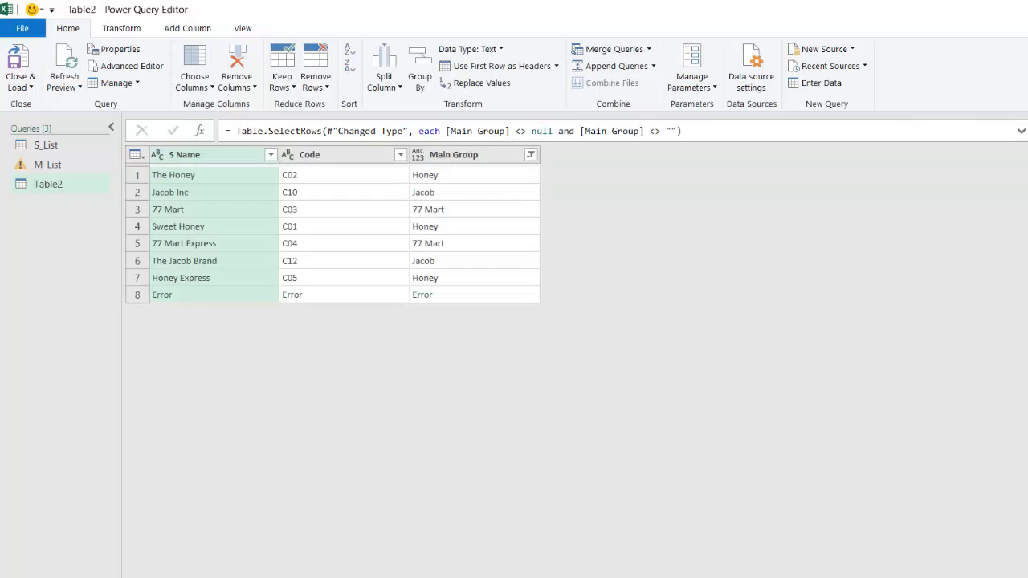
key("Delete")
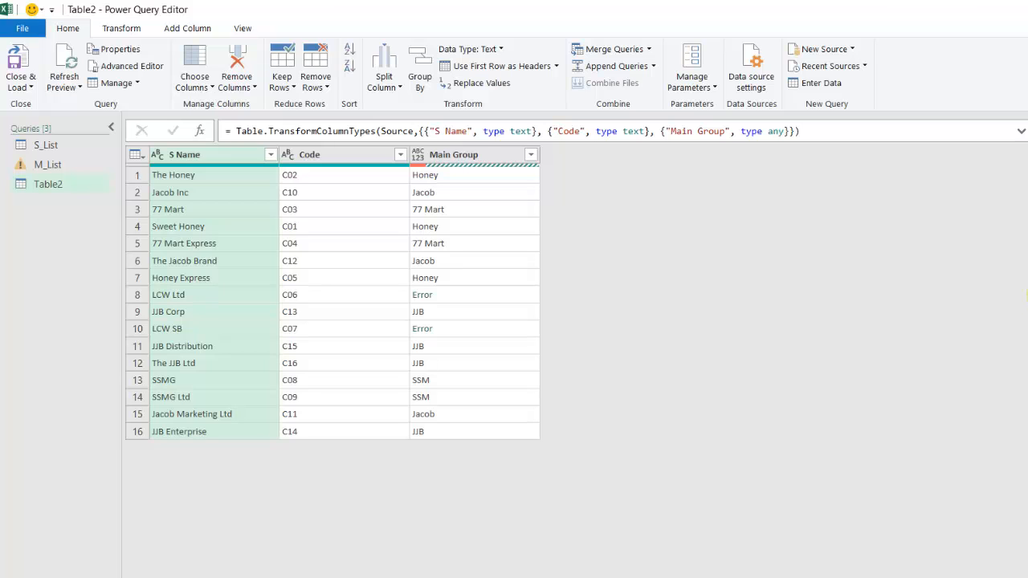
Delete the Changed Type step and load the query as a table into cell M5 of the existing worksheet
left_click(942, 253)
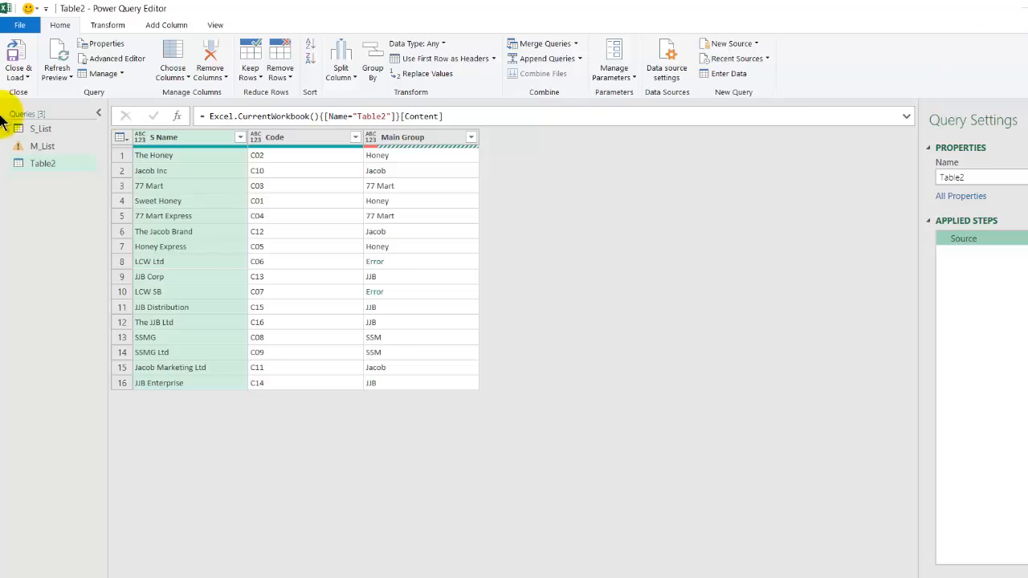
left_click(17, 76)
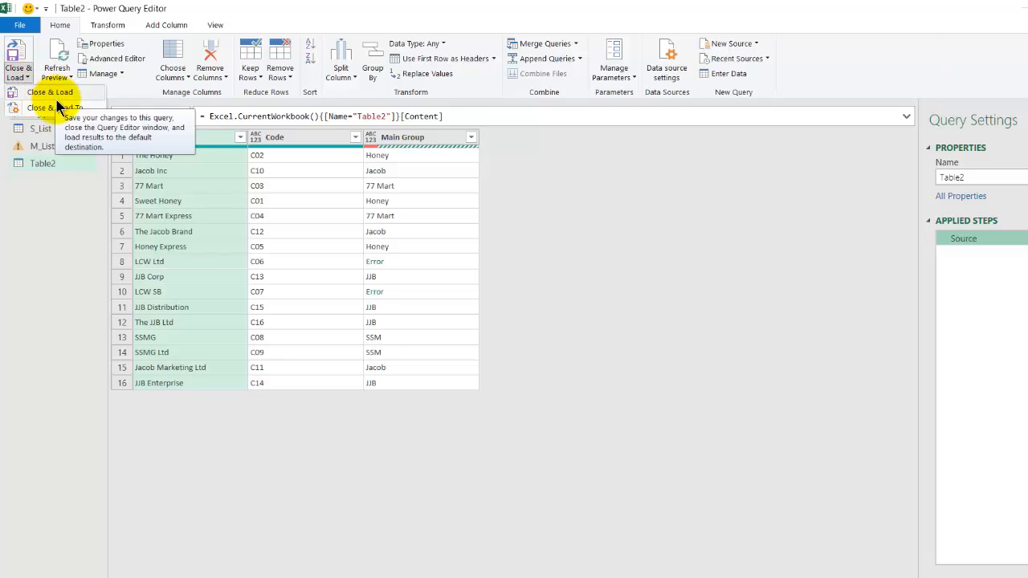
left_click(58, 94)
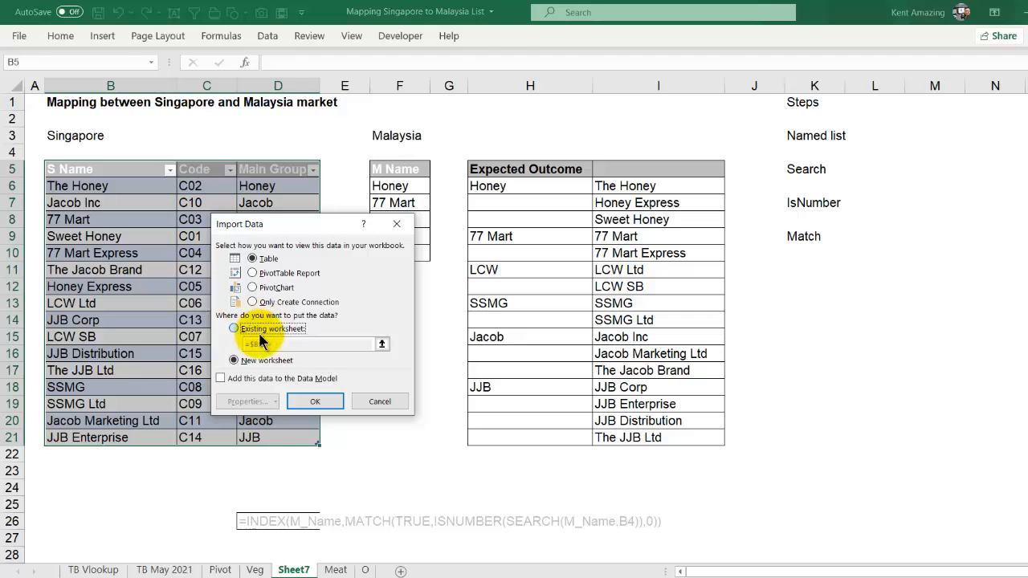
left_click(241, 329)
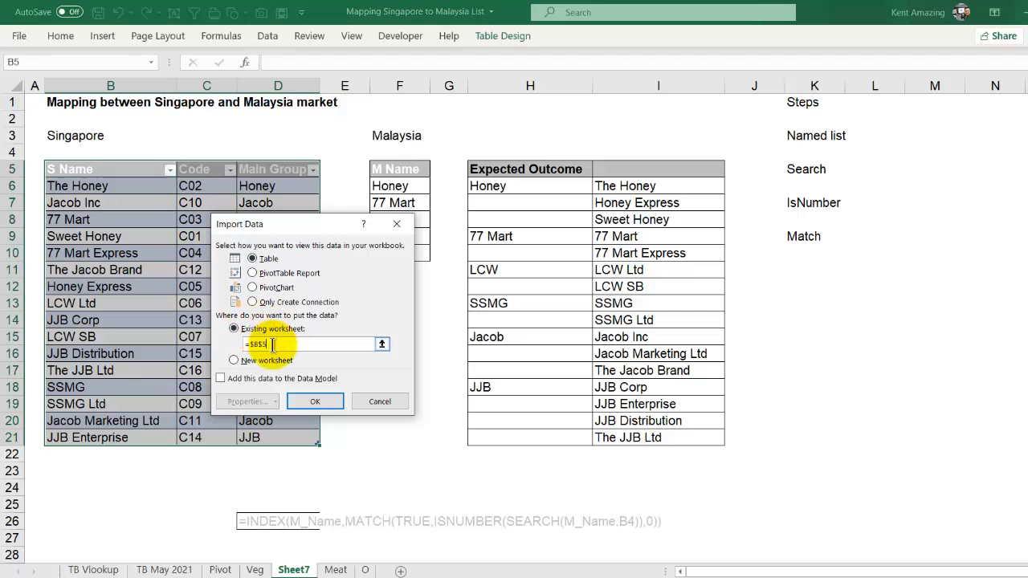
left_click(935, 170)
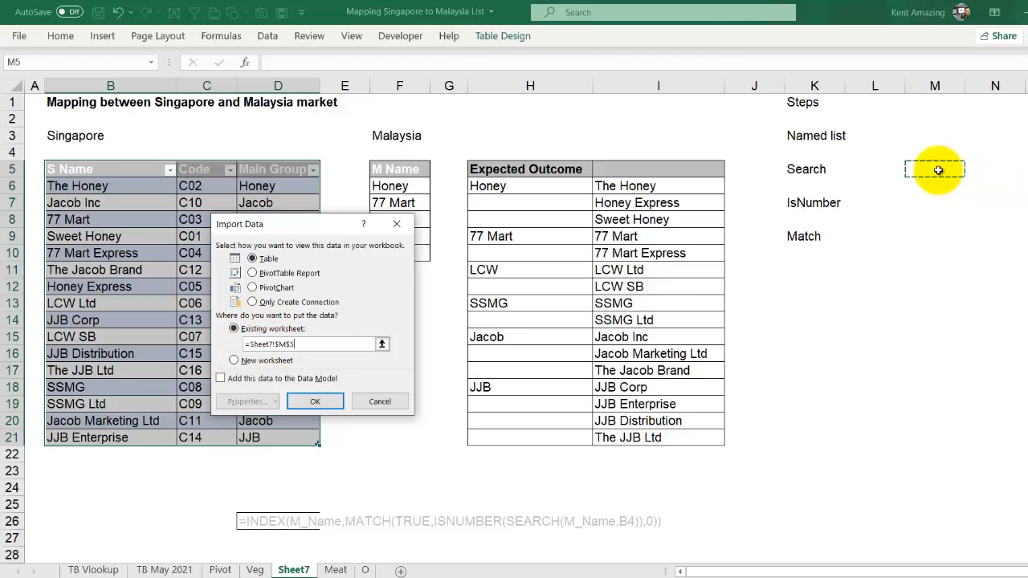
left_click(315, 402)
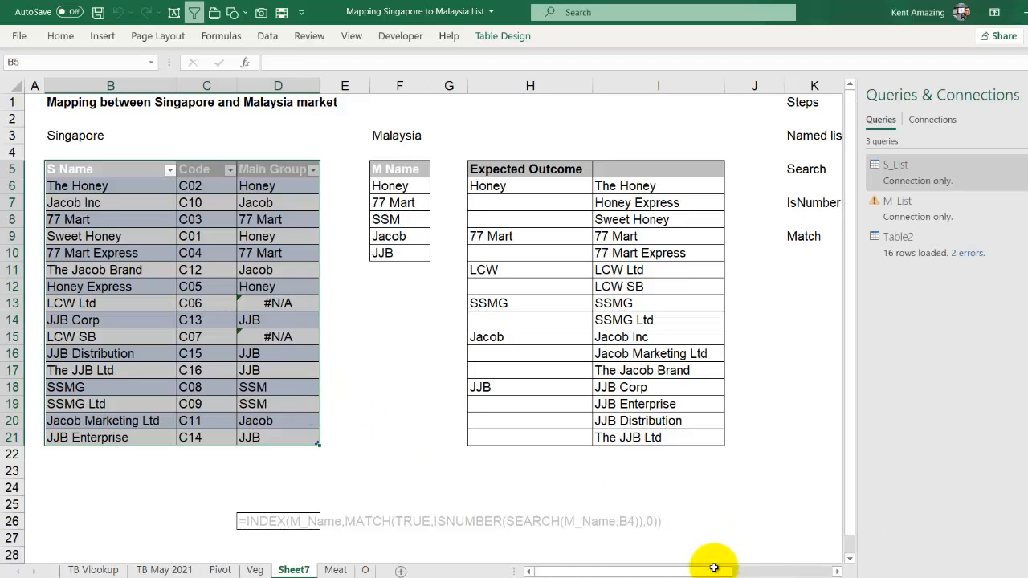
Wrap the Main Group formula in D6 in IFERROR with "Not found" as the value returned on error
left_click_drag(716, 570, 797, 573)
left_click_drag(682, 571, 484, 544)
left_click(273, 303)
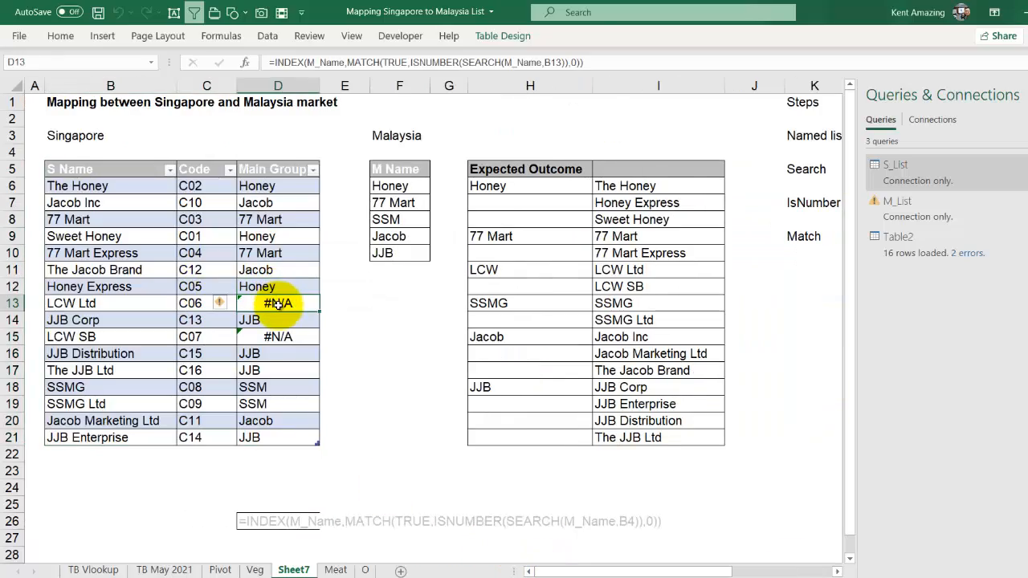
left_click(283, 187)
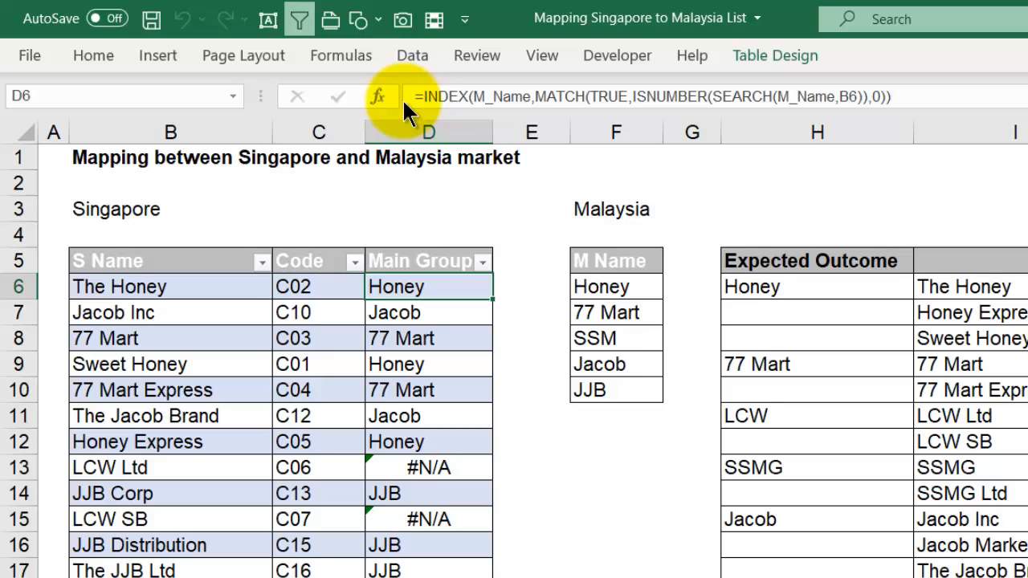
left_click(421, 97)
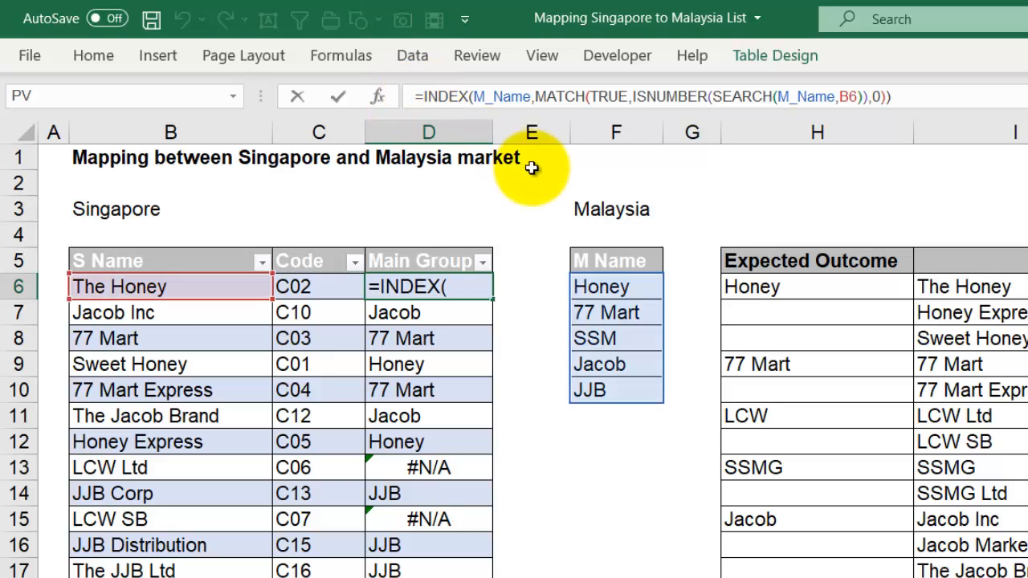
type("if")
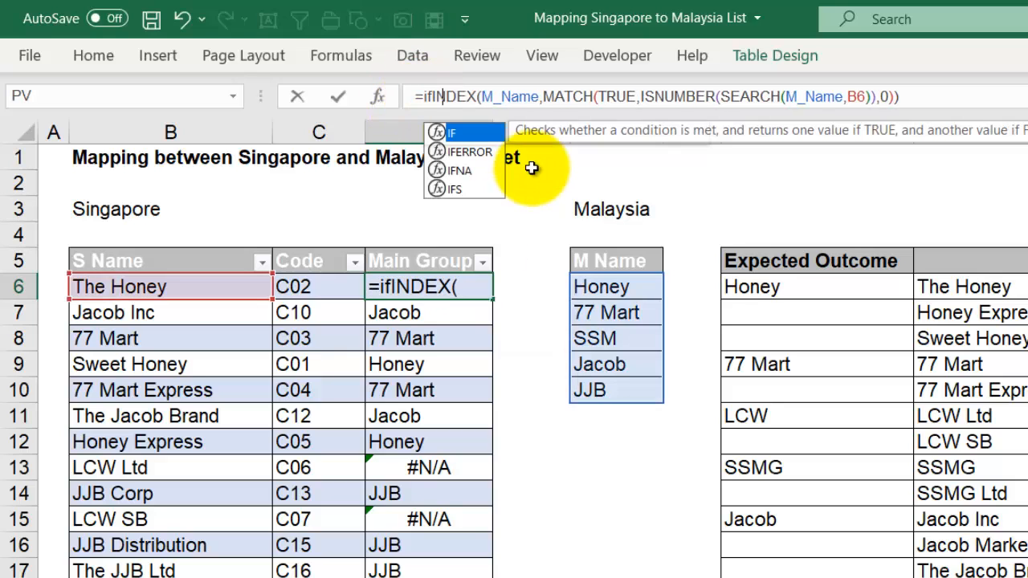
key("Tab")
key("BackSpace")
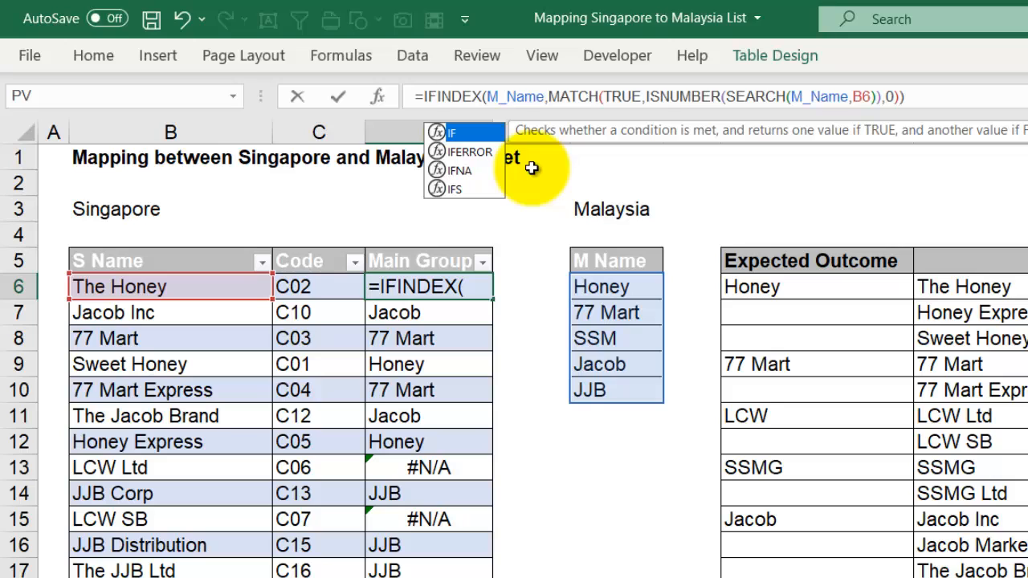
key("Down")
key("Tab")
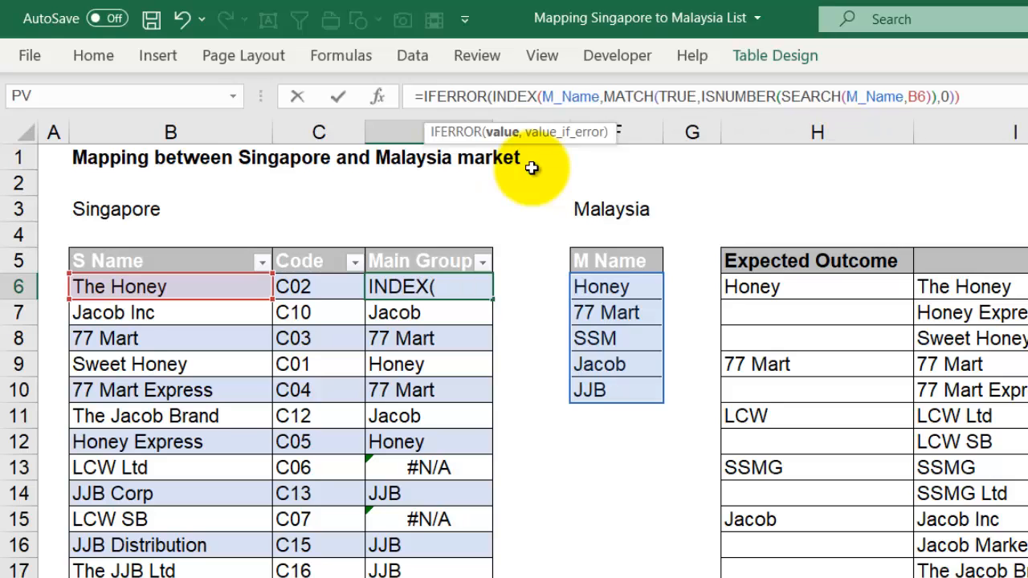
left_click(1006, 91)
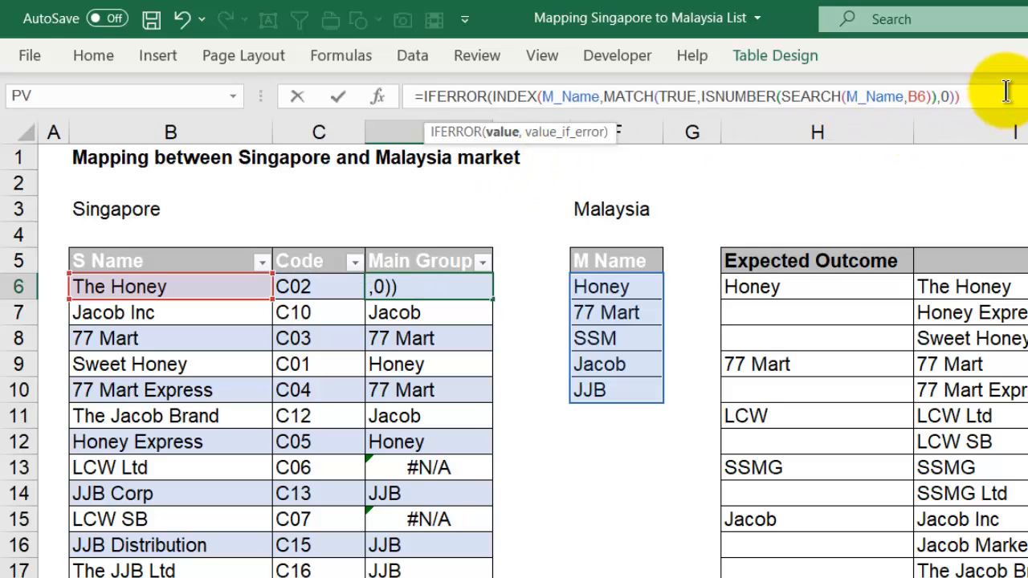
type(",\"N")
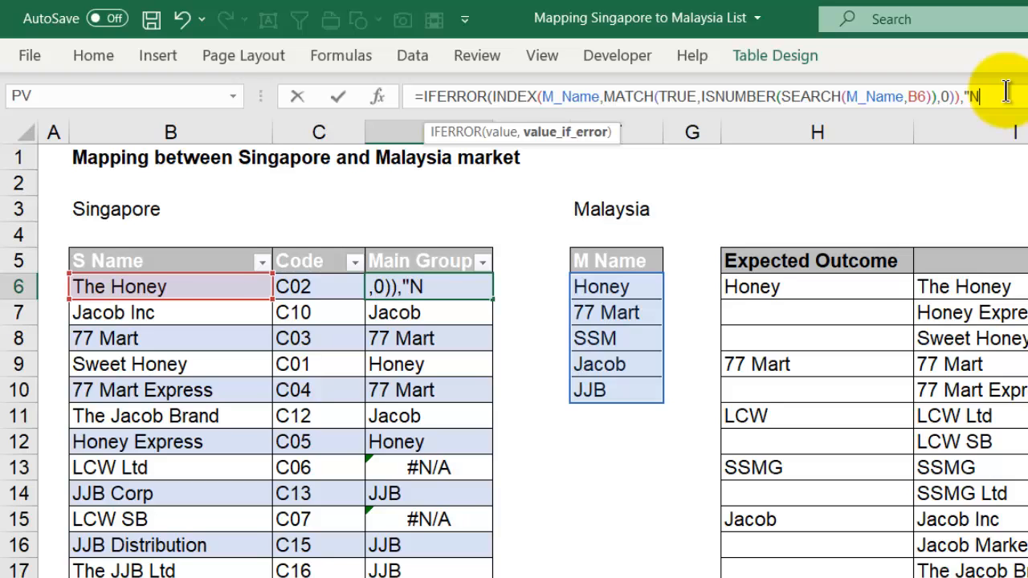
type("ot found\"")
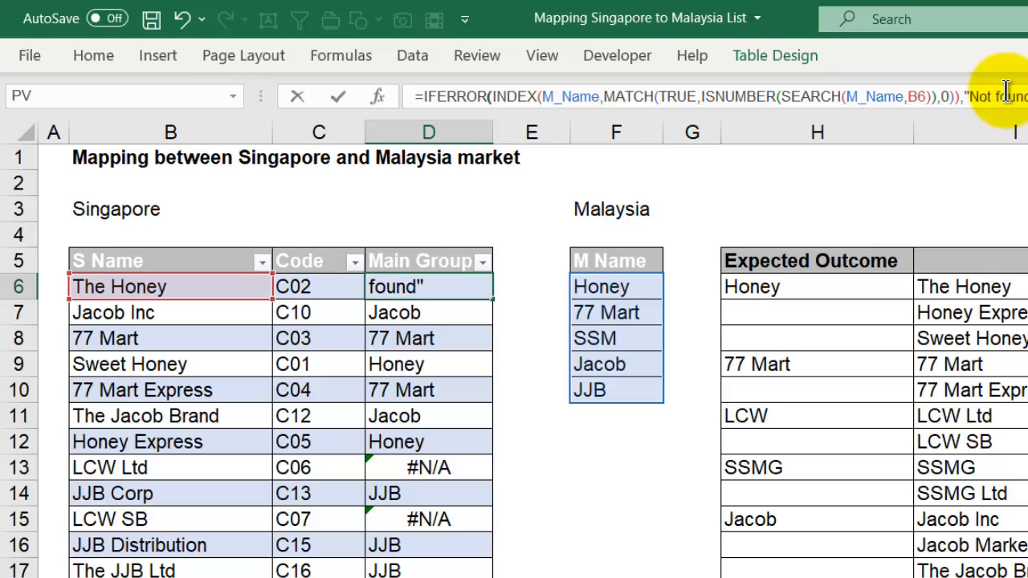
key("Return")
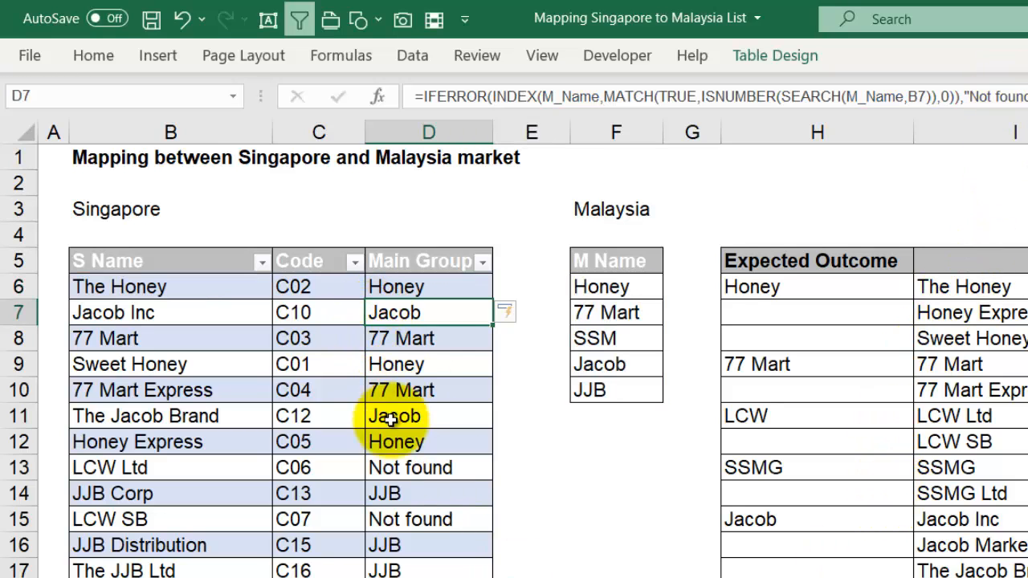
Open the Table2 query for editing and sort its Main Group column in ascending order
scroll(530, 346, "right", 5)
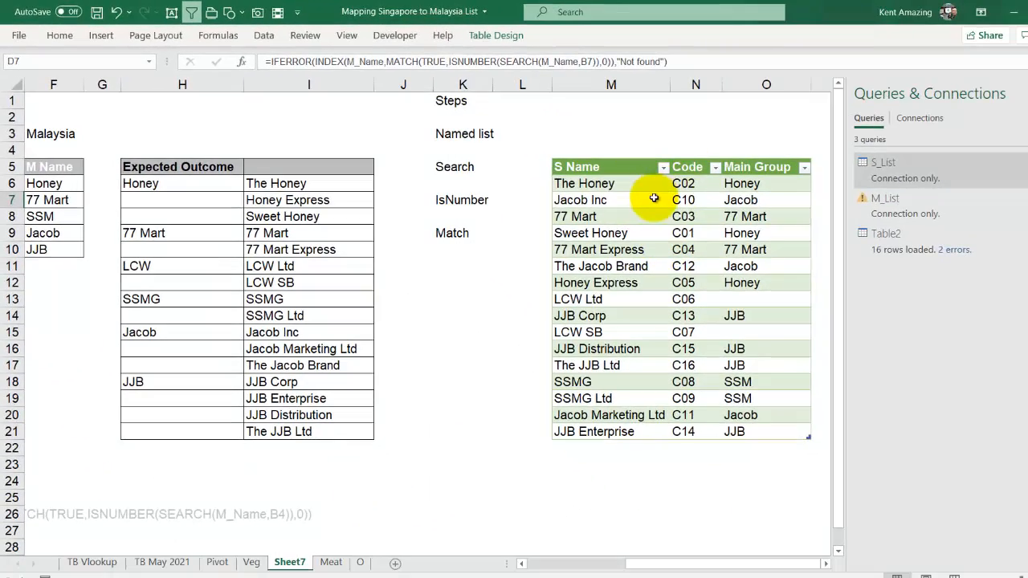
right_click(654, 198)
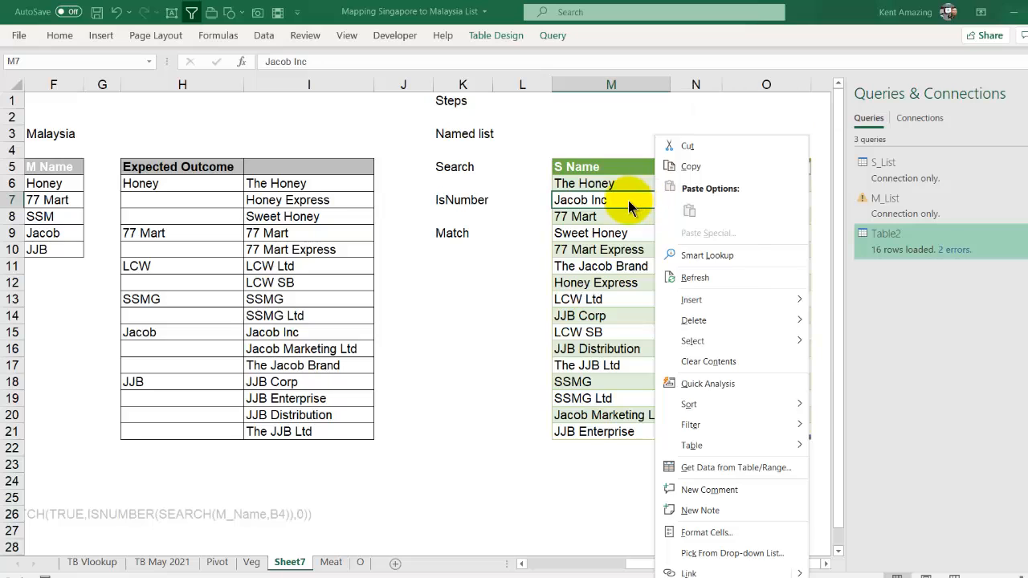
left_click(639, 193)
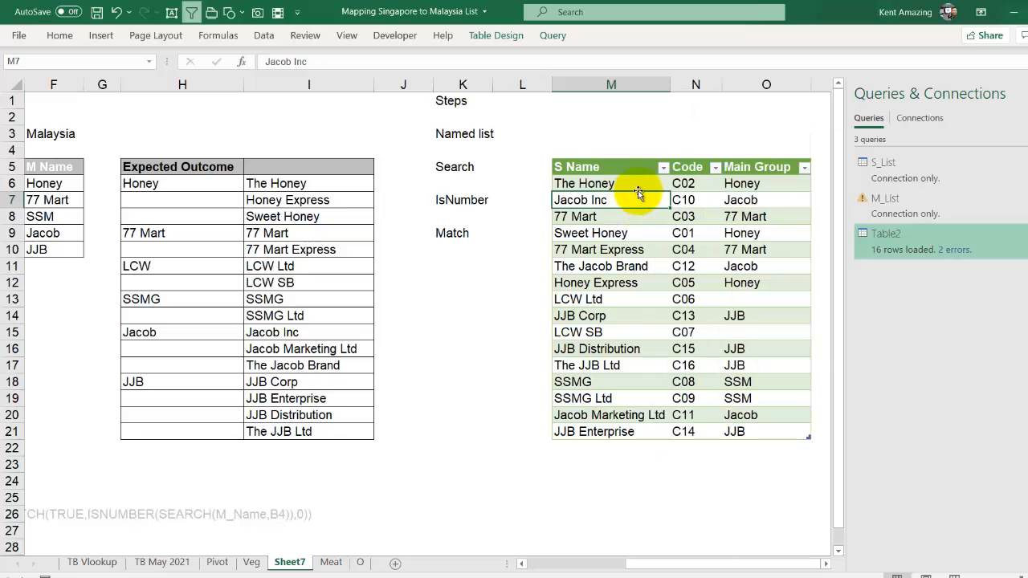
double_click(906, 246)
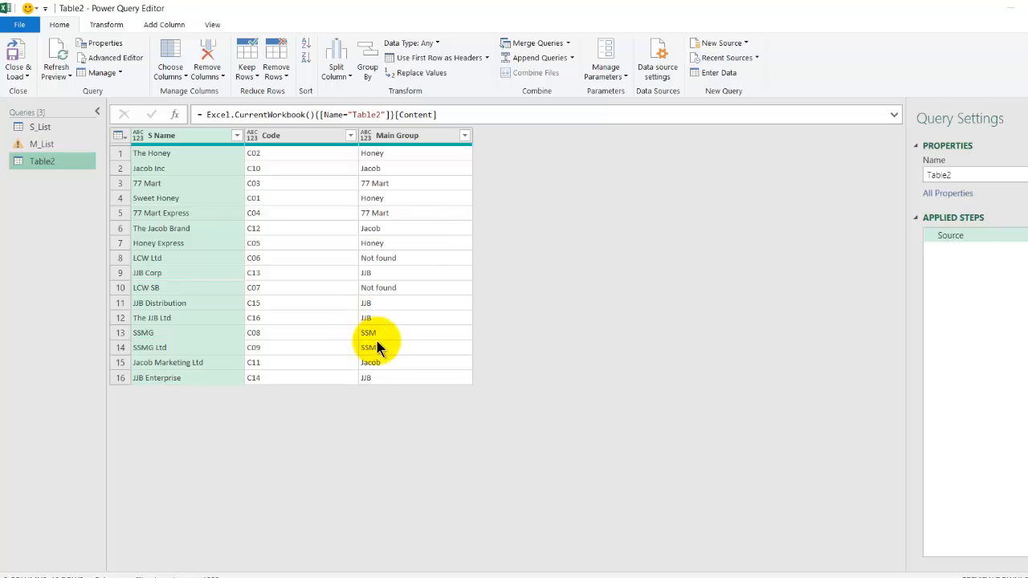
left_click(428, 140)
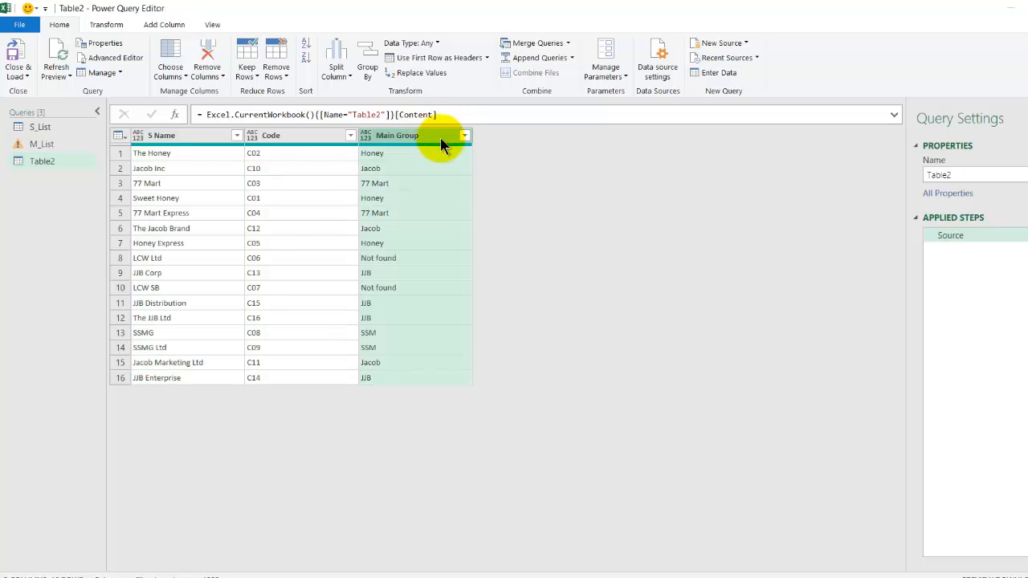
left_click(464, 137)
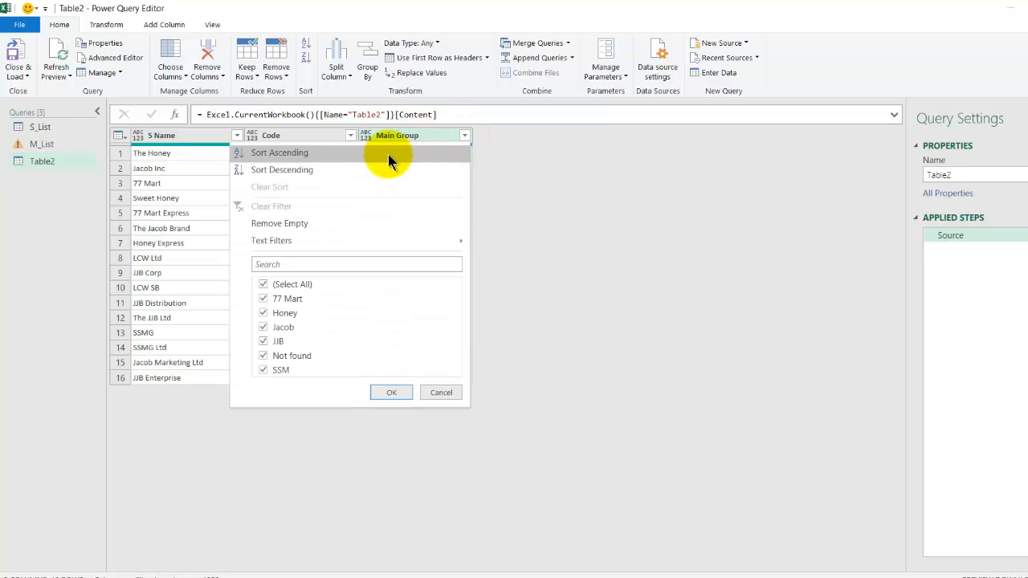
left_click(391, 155)
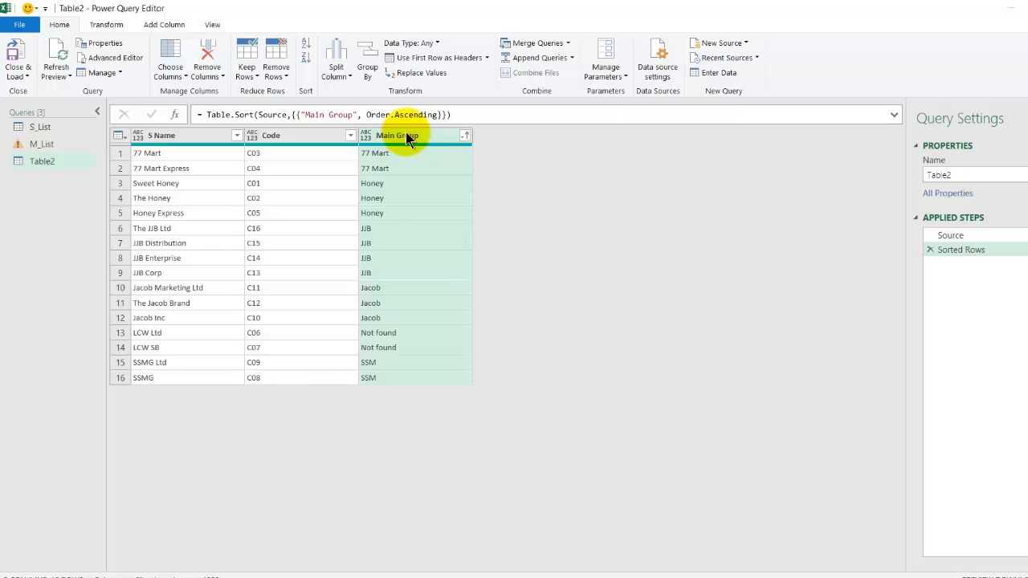
Move the Main Group column in front of S Name and remove the Code column from the query
left_click_drag(398, 143, 165, 153)
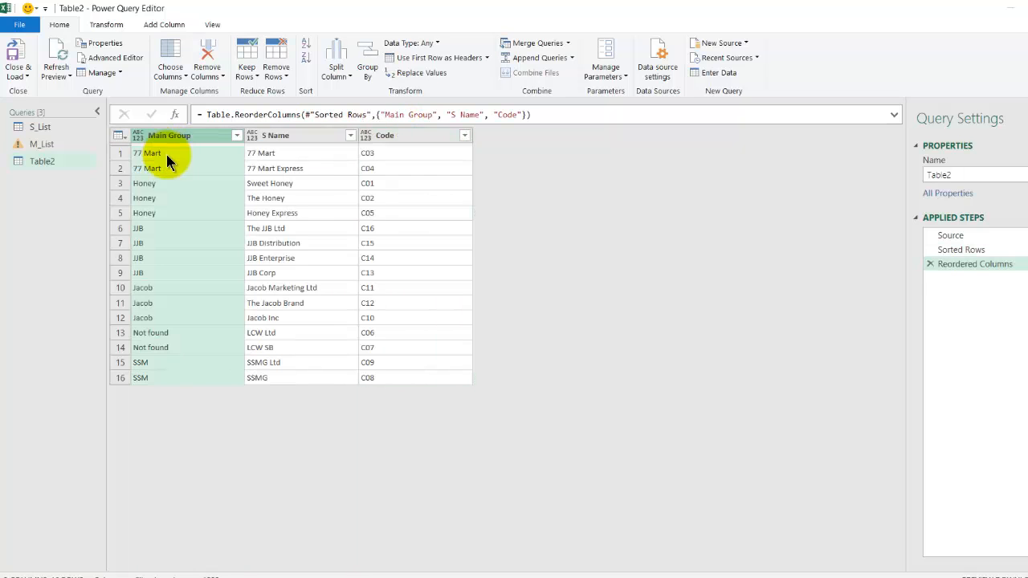
left_click(412, 135)
right_click(412, 135)
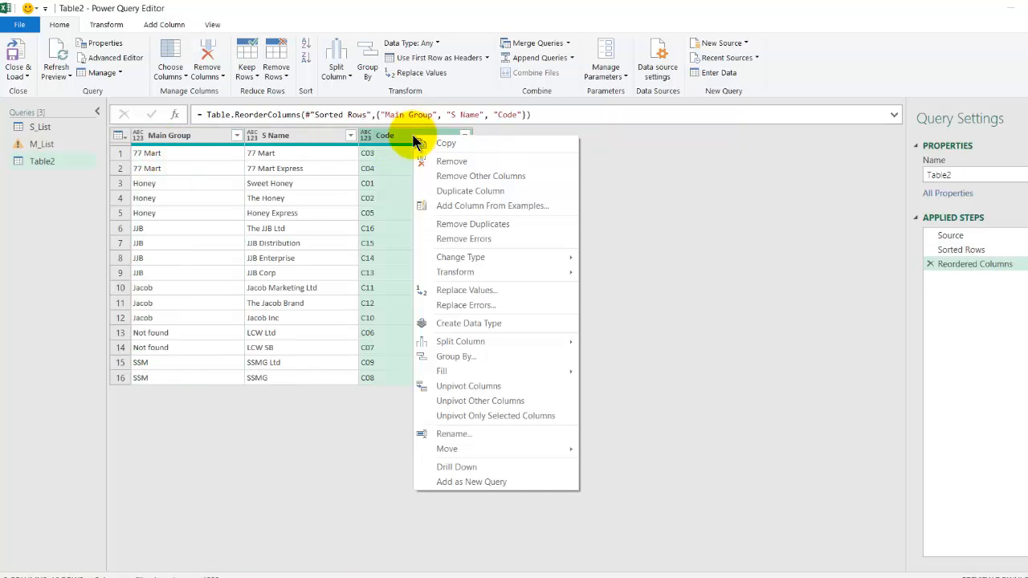
left_click(446, 162)
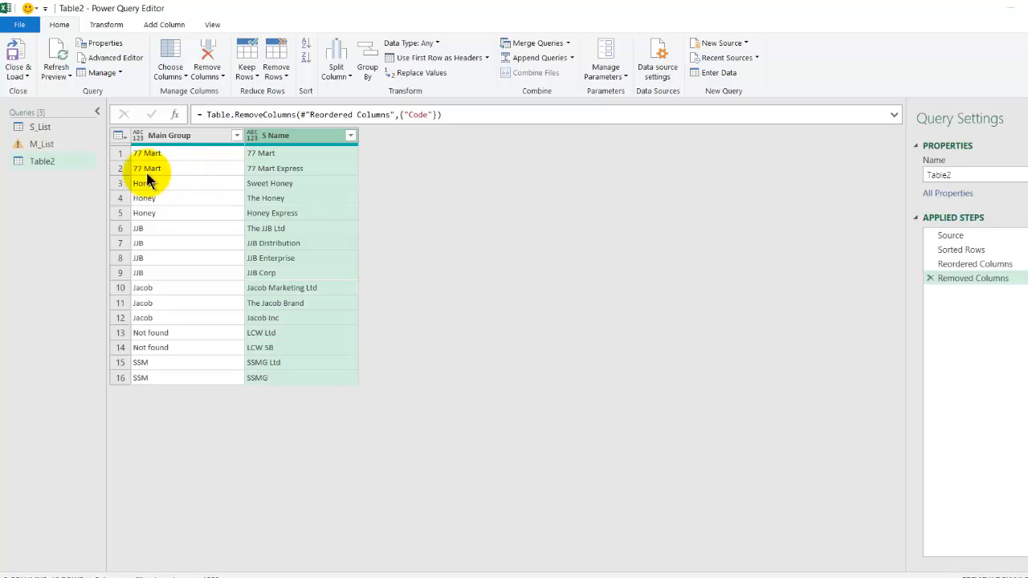
Close the query editor and load the edited Table2 query back into its worksheet table
left_click(18, 73)
left_click(44, 91)
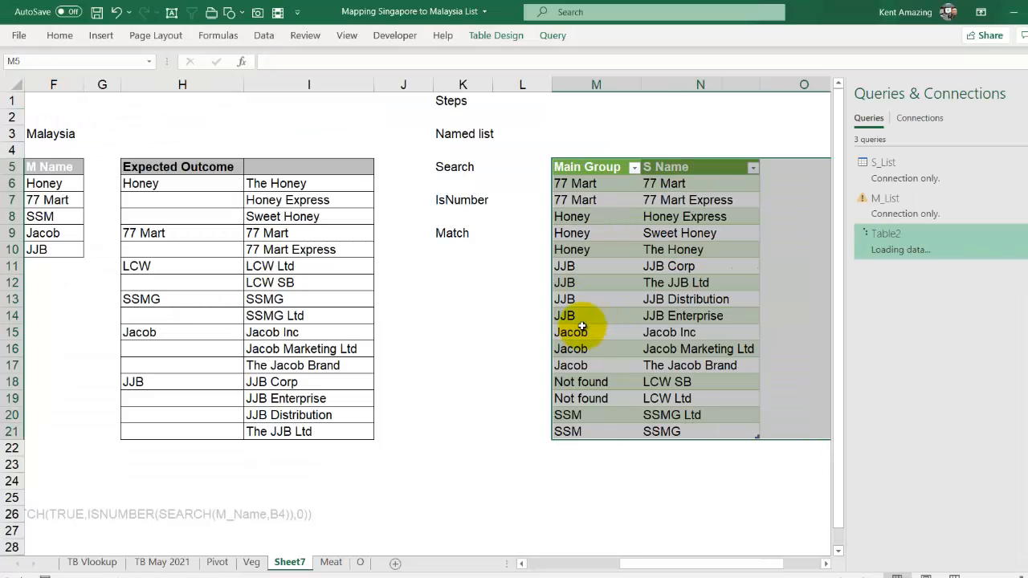
left_click(626, 496)
Create a PivotTable from the loaded Main Group and S Name table, placed at cell P5 of the existing worksheet
left_click_drag(668, 569, 683, 567)
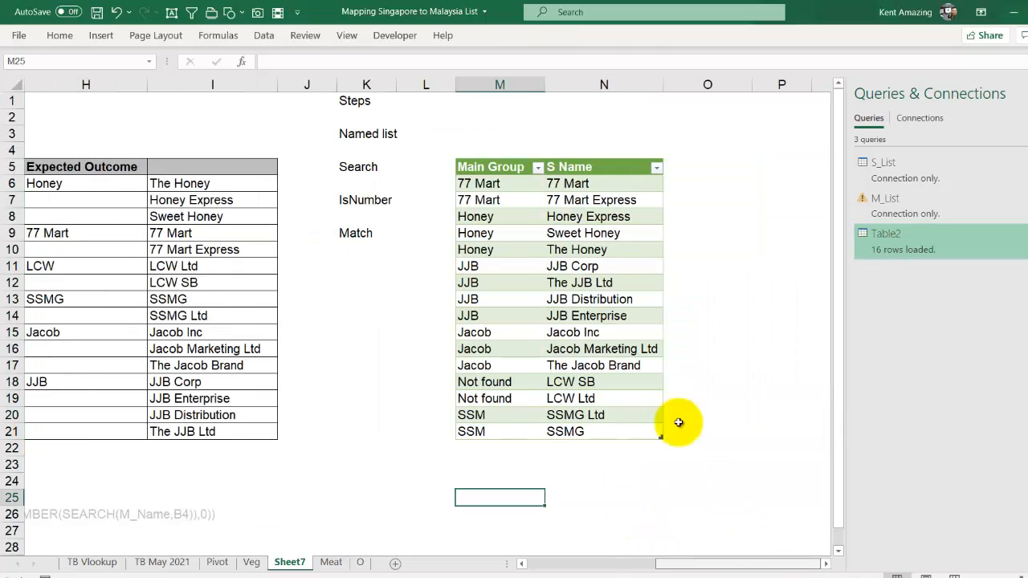
left_click(615, 266)
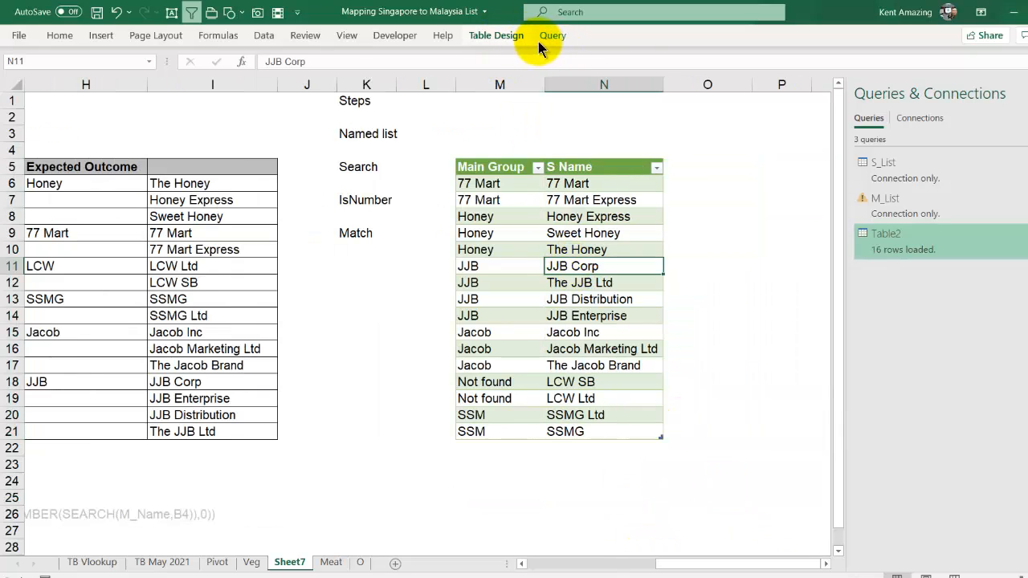
left_click(497, 35)
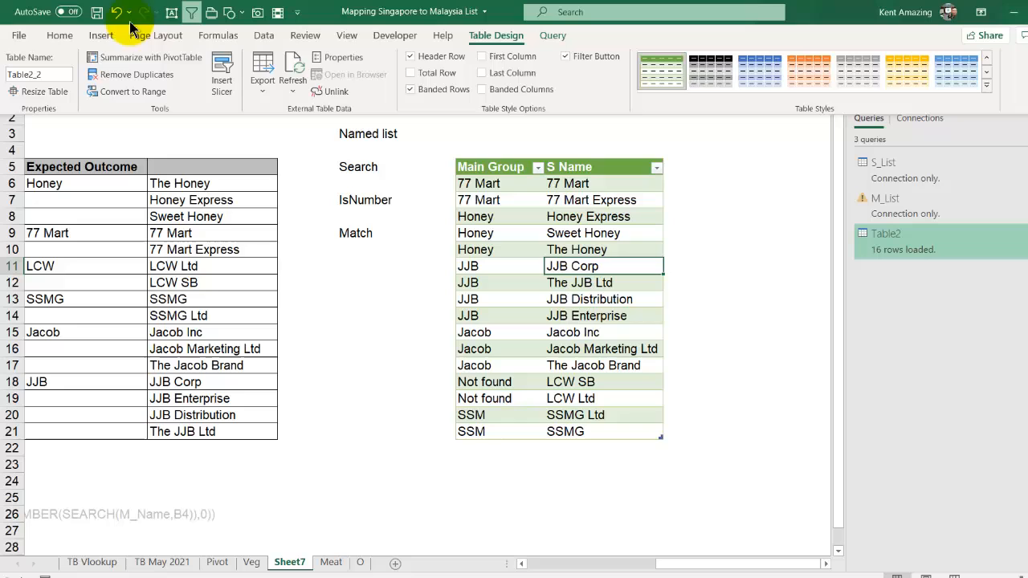
left_click(101, 59)
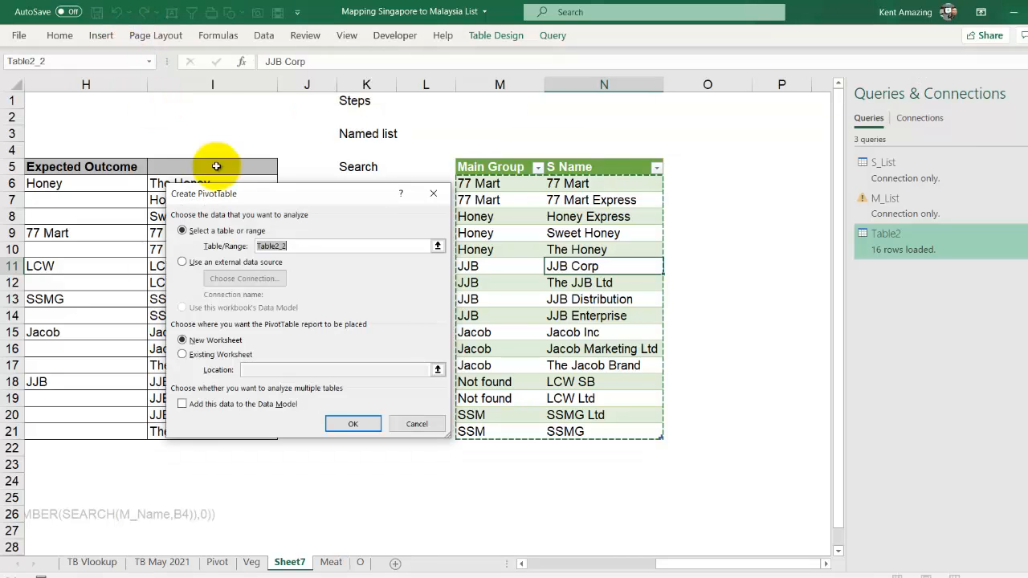
left_click(223, 356)
left_click(719, 166)
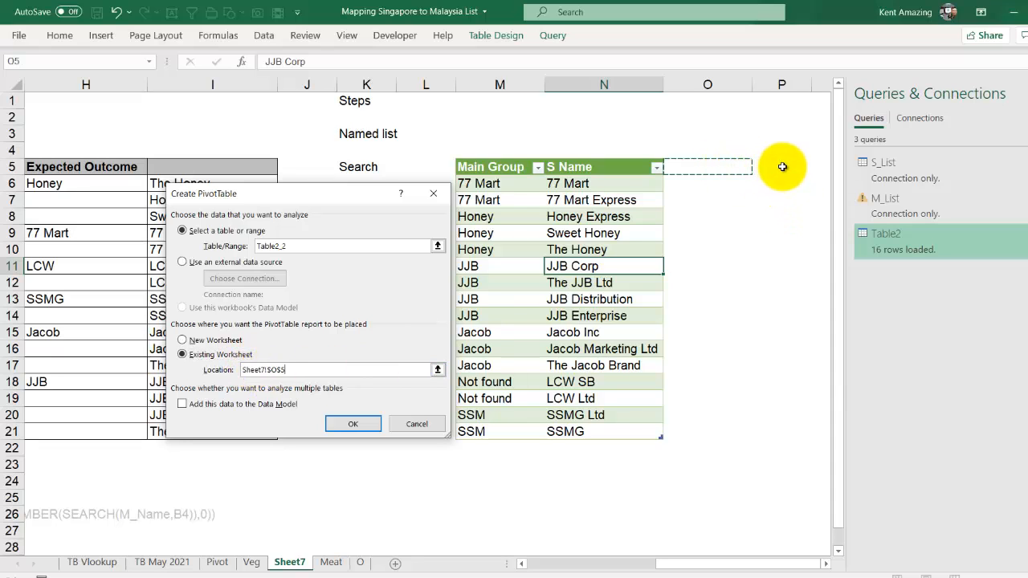
left_click(341, 424)
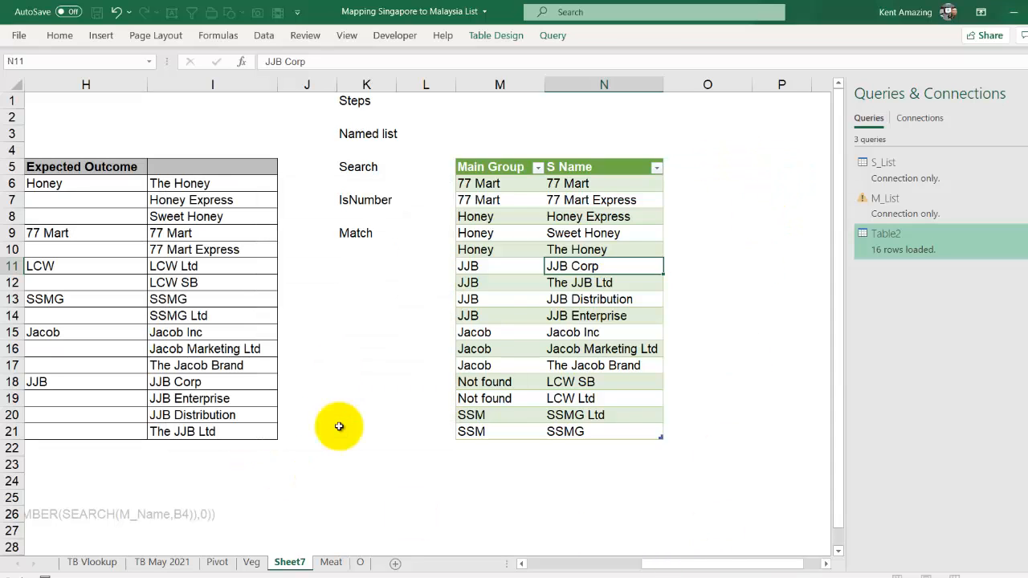
Add the Main Group and S Name fields to the PivotTable as rows
left_click_drag(722, 564, 812, 561)
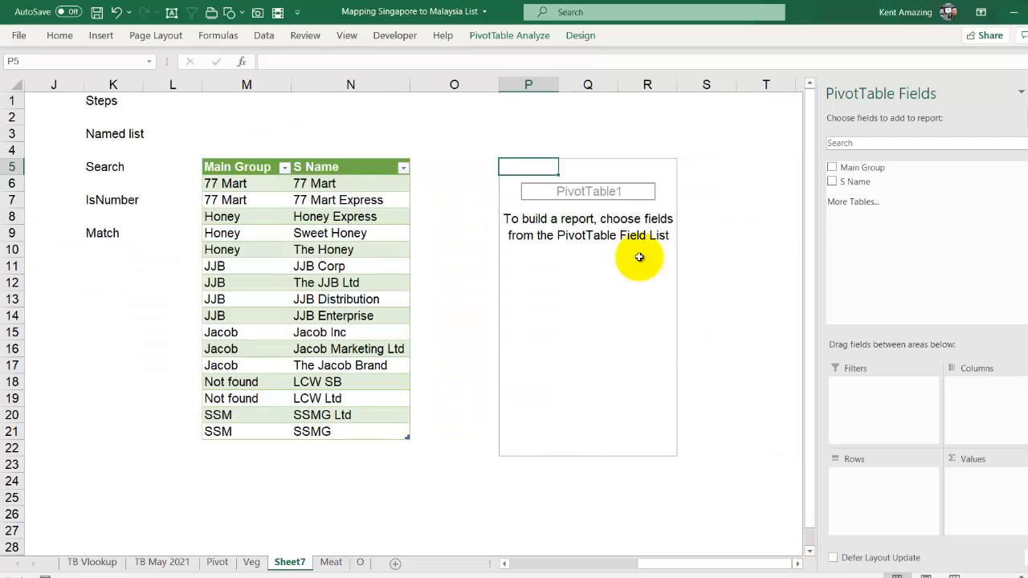
left_click(833, 166)
left_click(832, 182)
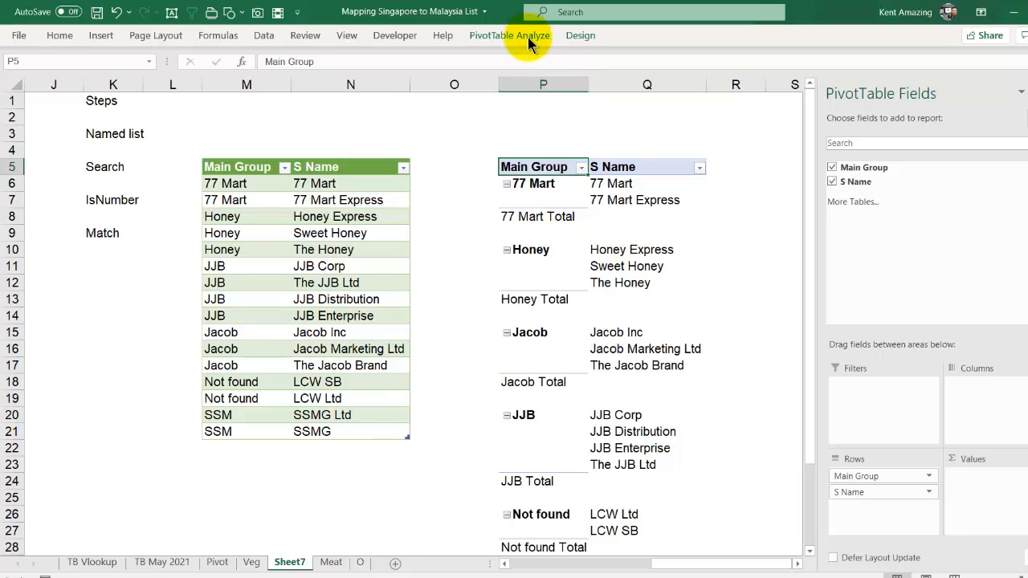
Remove the blank line after each item in the PivotTable
left_click(581, 34)
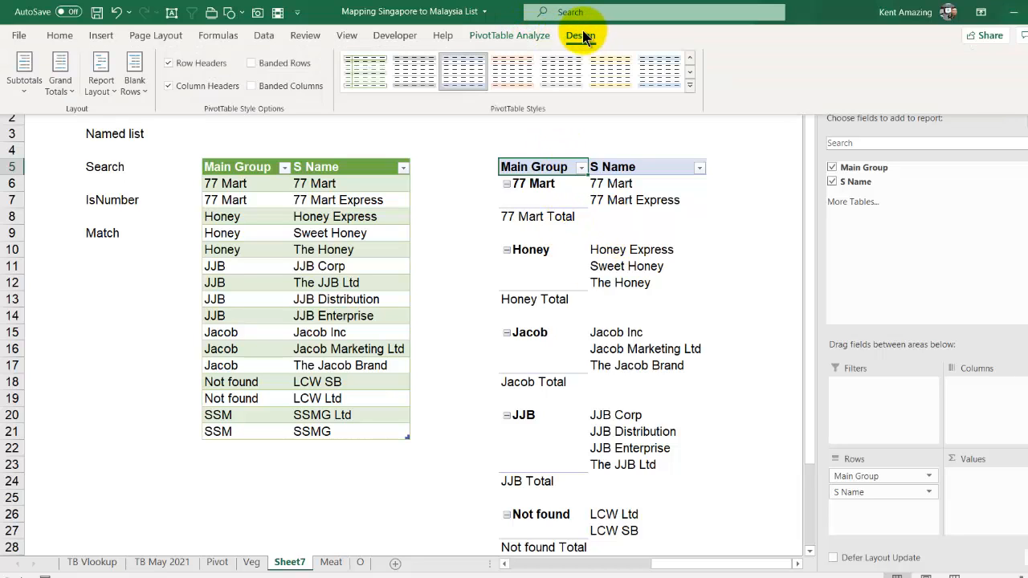
left_click(134, 90)
left_click(185, 155)
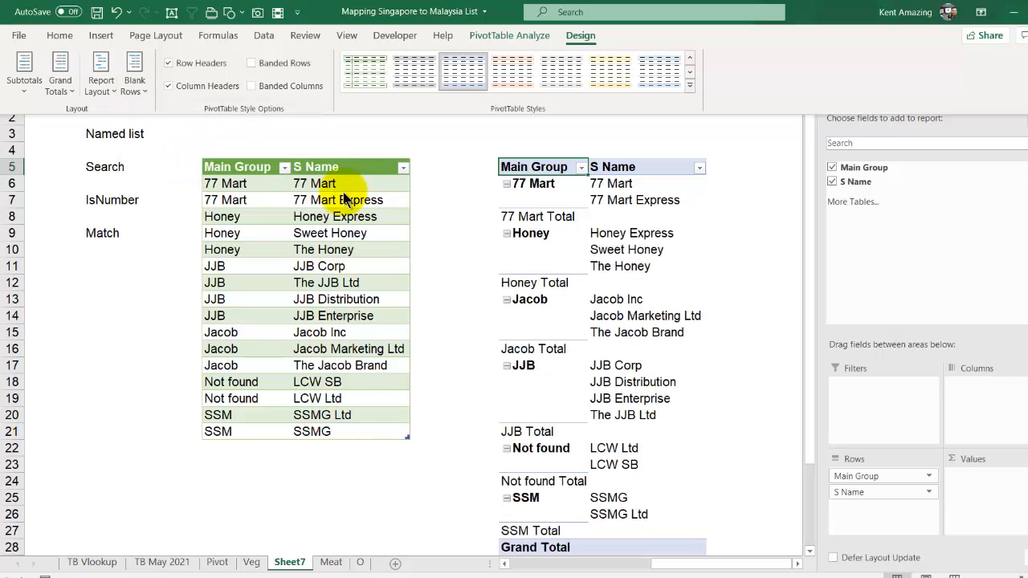
Hide the PivotTable's subtotals and turn its grand totals off for rows and columns
left_click(24, 81)
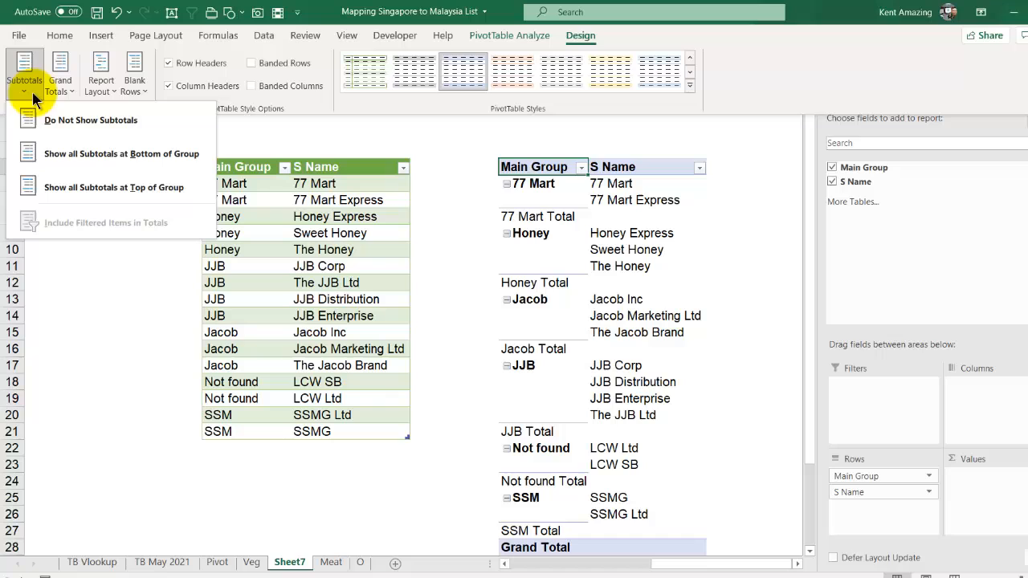
left_click(72, 123)
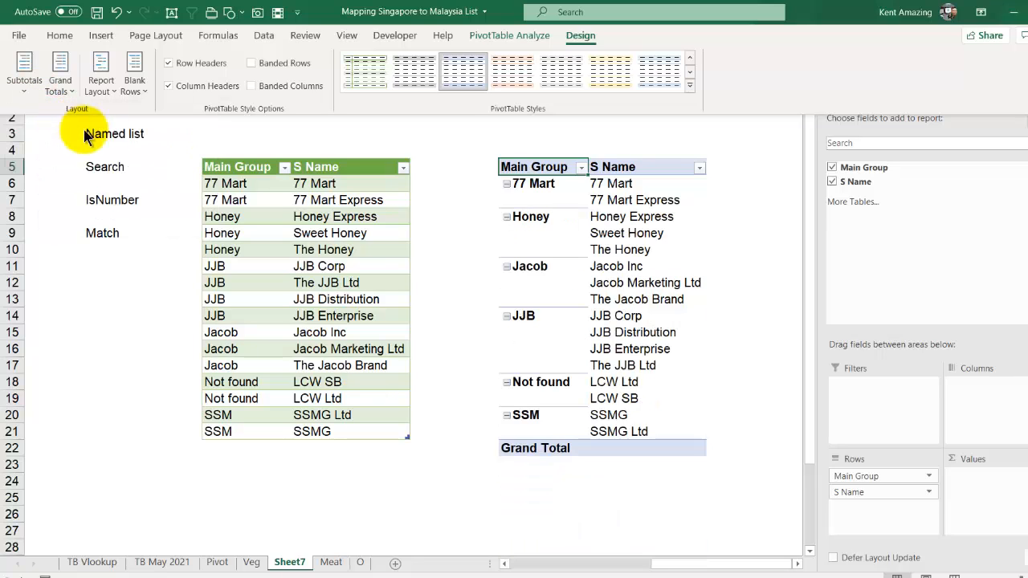
left_click(63, 80)
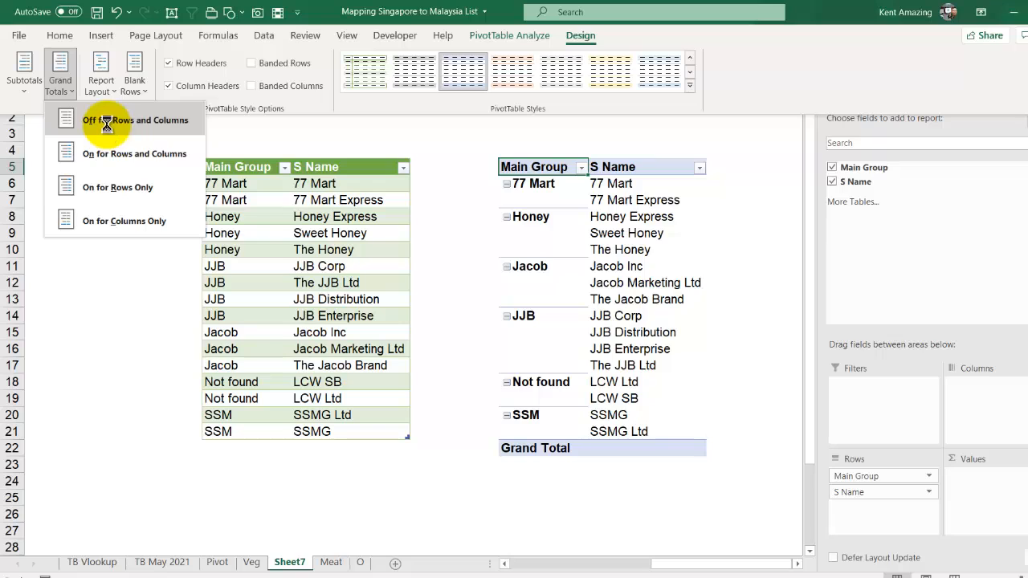
left_click(106, 121)
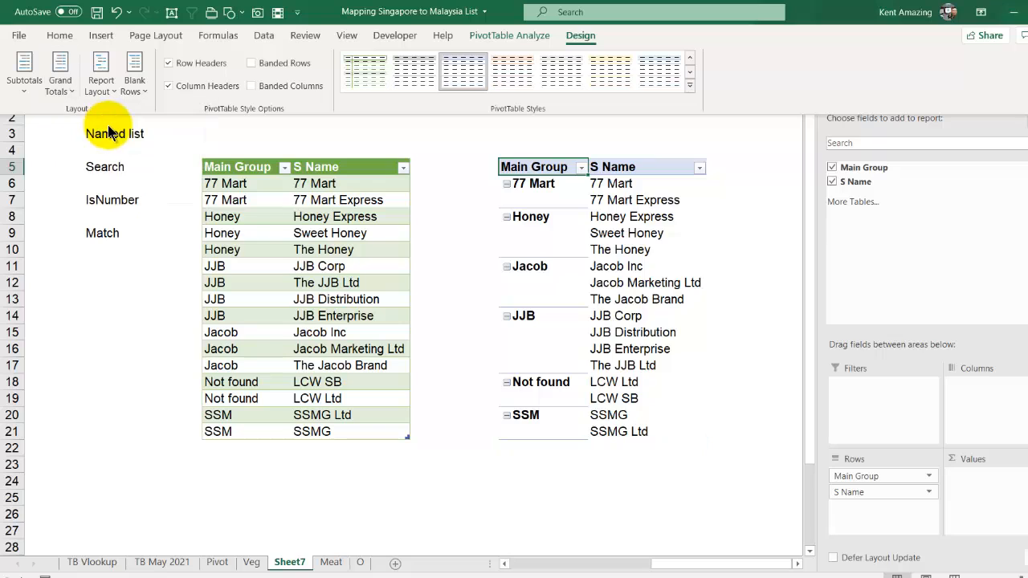
Move the SSM group above the Not found group in the PivotTable
left_click(546, 230)
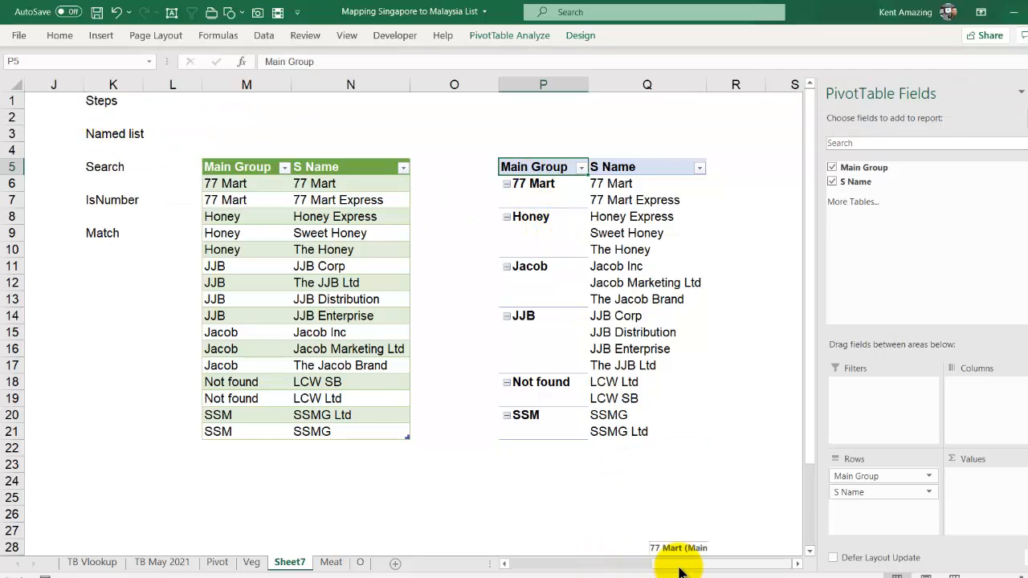
left_click_drag(679, 572, 718, 561)
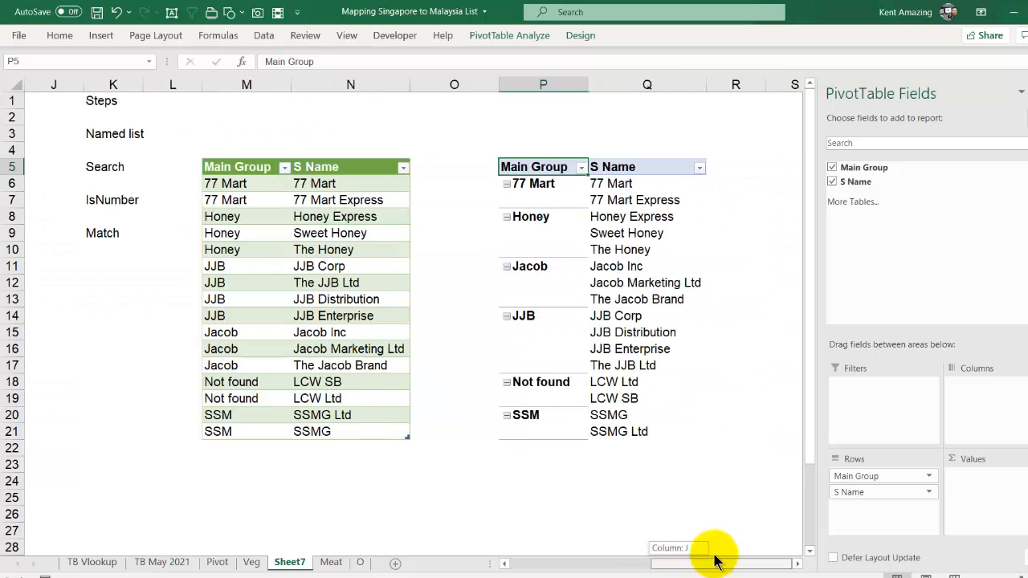
left_click(541, 416)
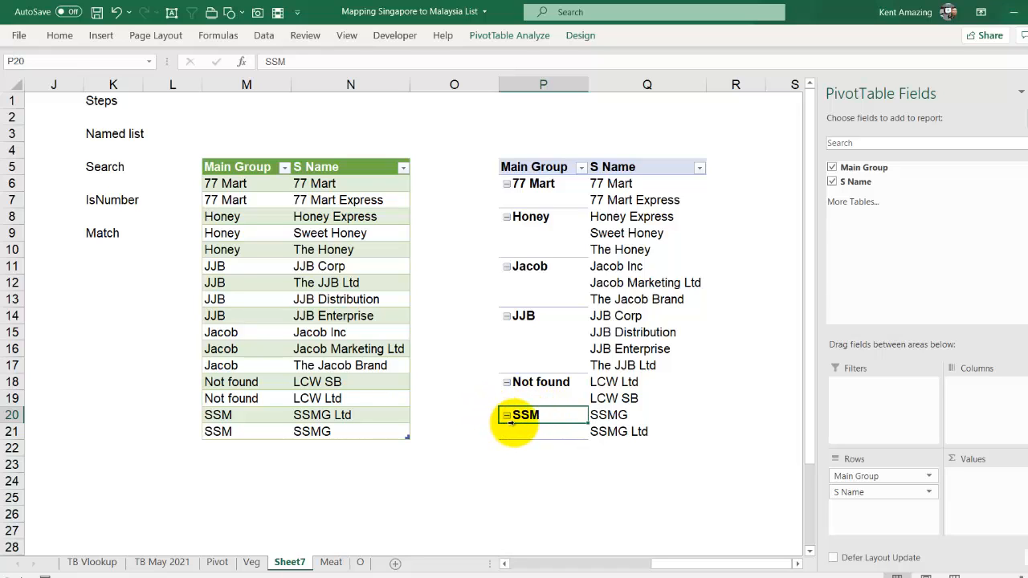
left_click_drag(551, 432, 549, 384)
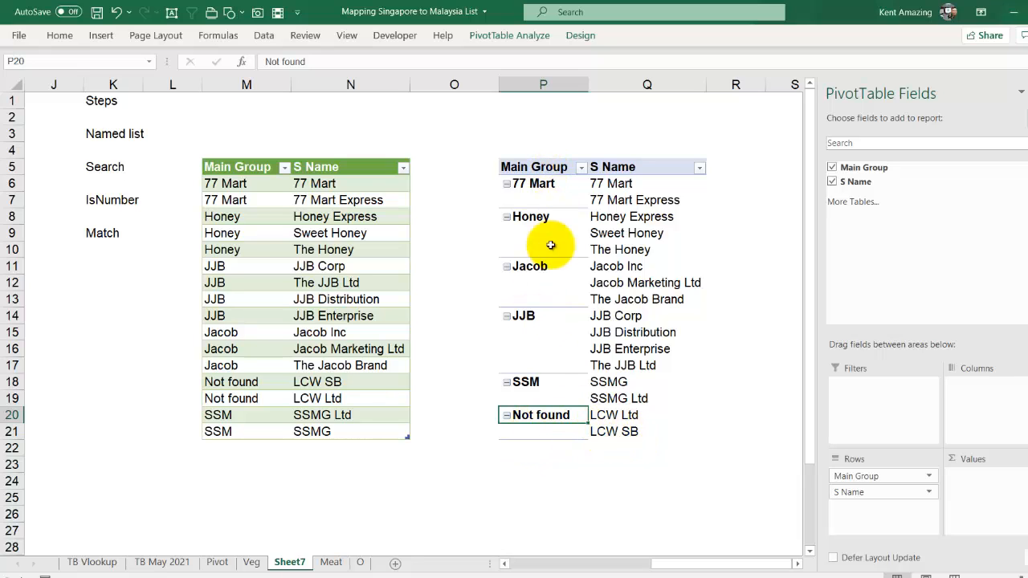
Filter the Not found group out of the PivotTable's Main Group field
left_click(580, 166)
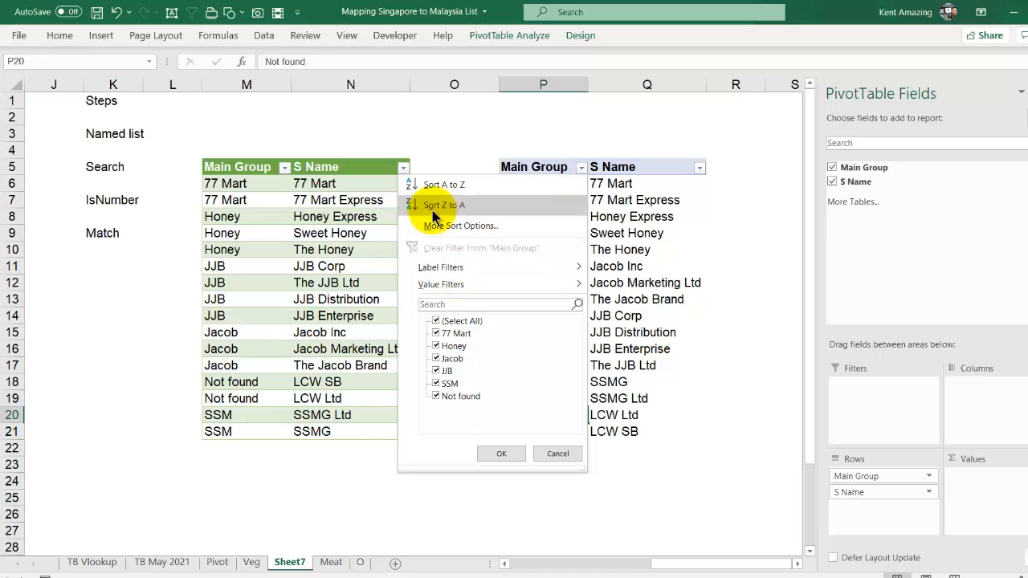
left_click(438, 396)
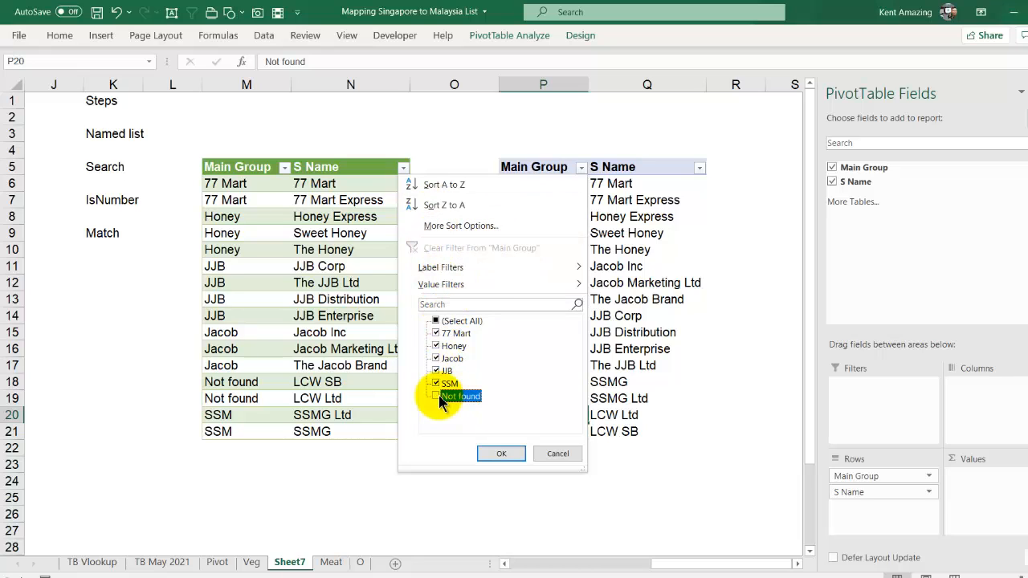
left_click(501, 454)
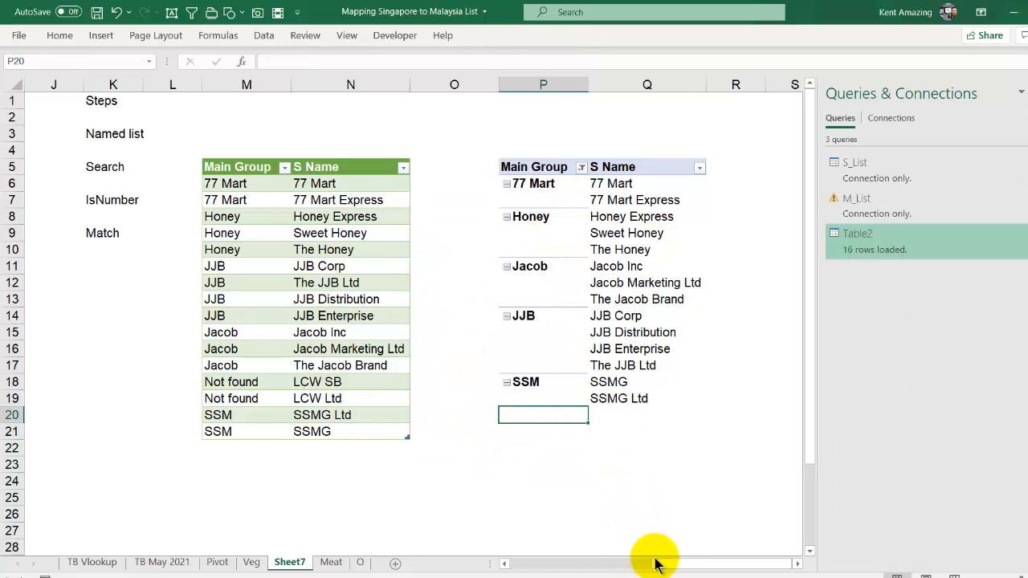
left_click_drag(664, 565, 434, 538)
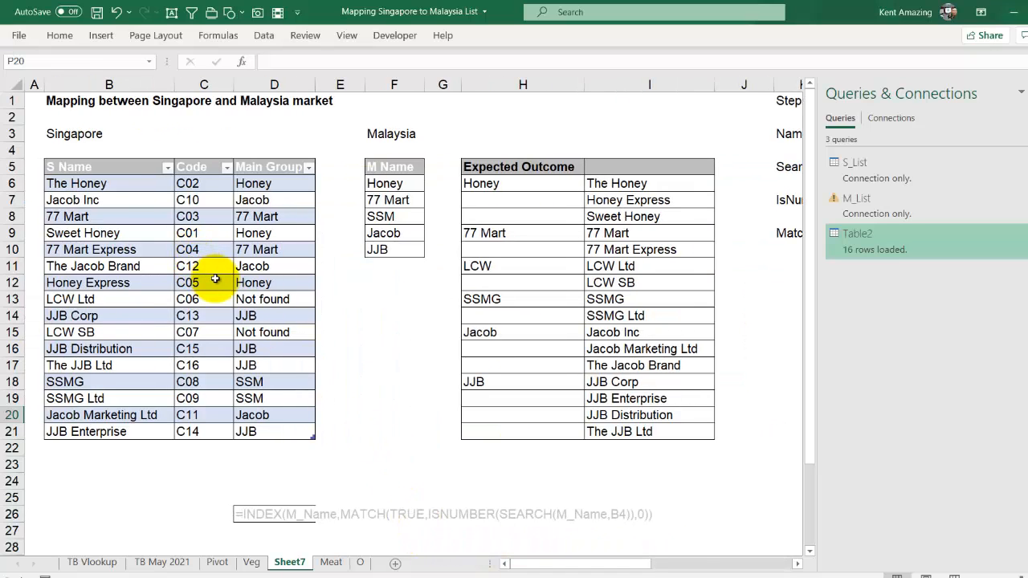